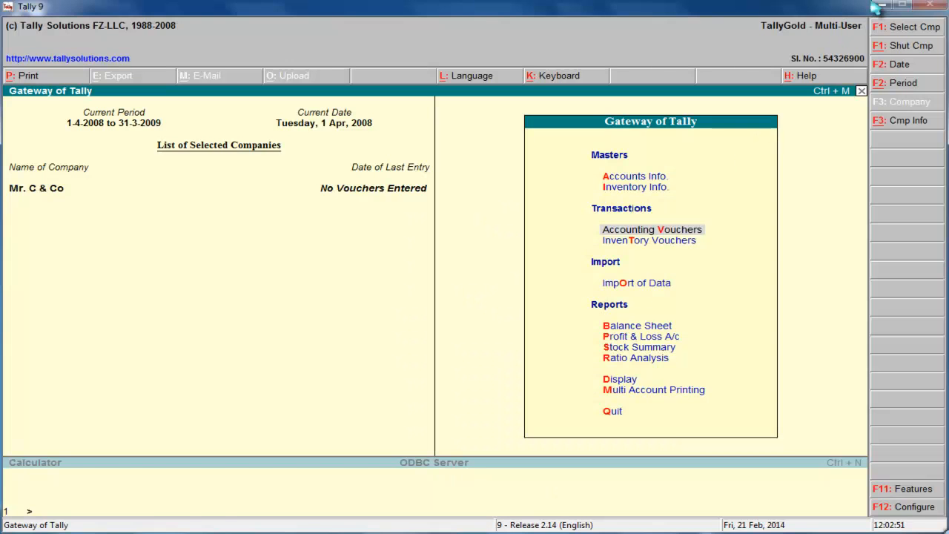
# Step: Look up the 1-7-2004 business start transaction in accounts questions.pdf in Adobe Reader, and return to Tally
pyautogui.click(882, 5)
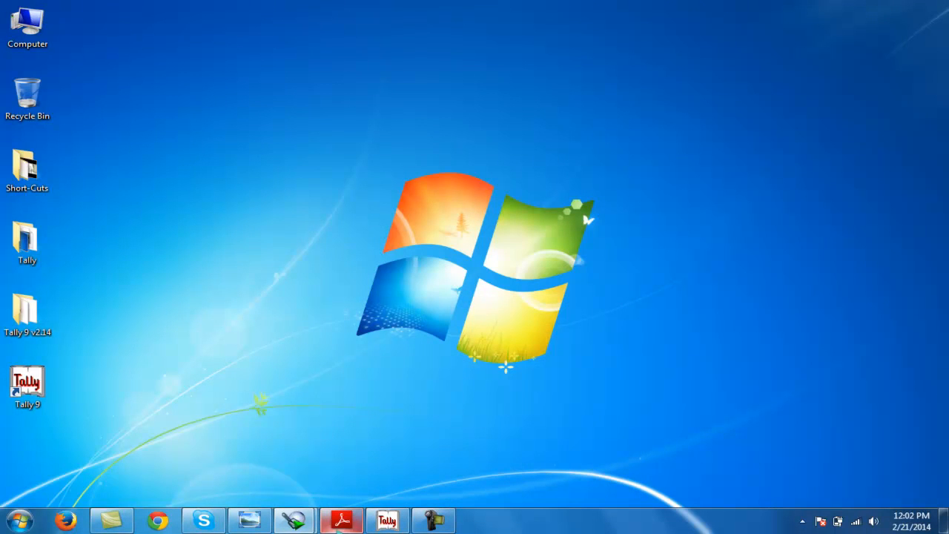
pyautogui.click(342, 521)
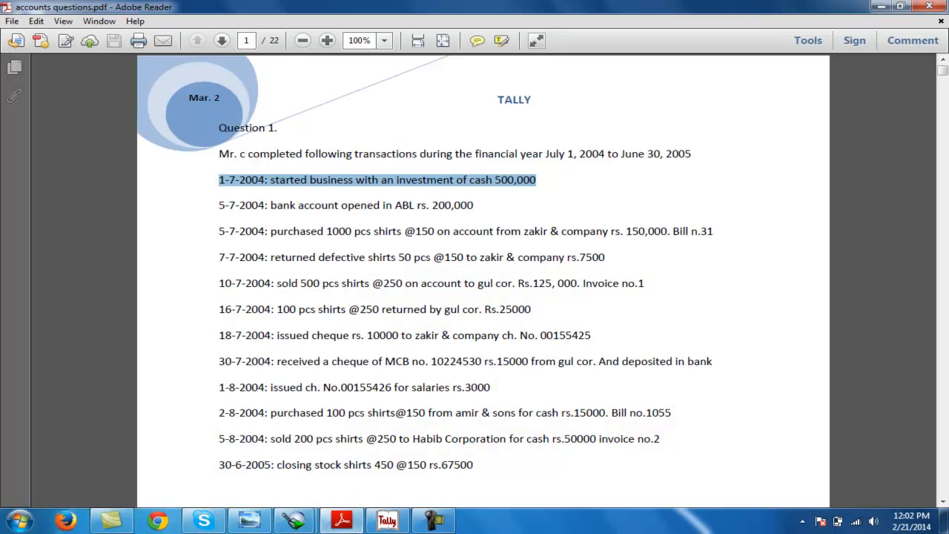
pyautogui.click(474, 206)
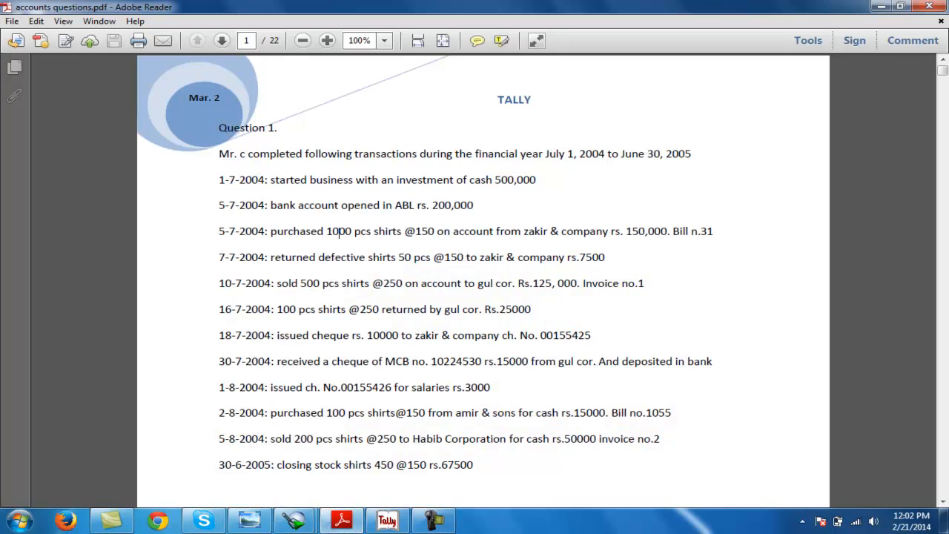
pyautogui.moveTo(218, 180); pyautogui.dragTo(536, 180)
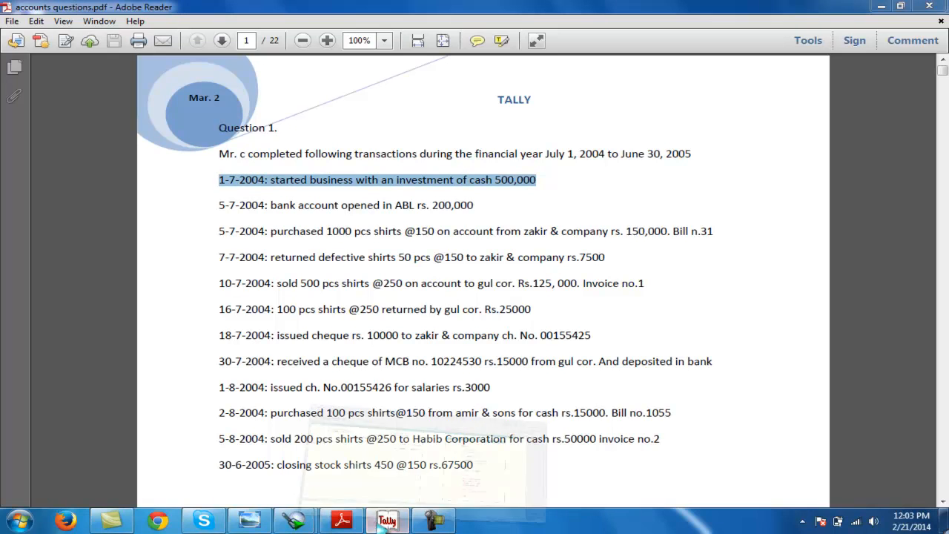
pyautogui.click(385, 521)
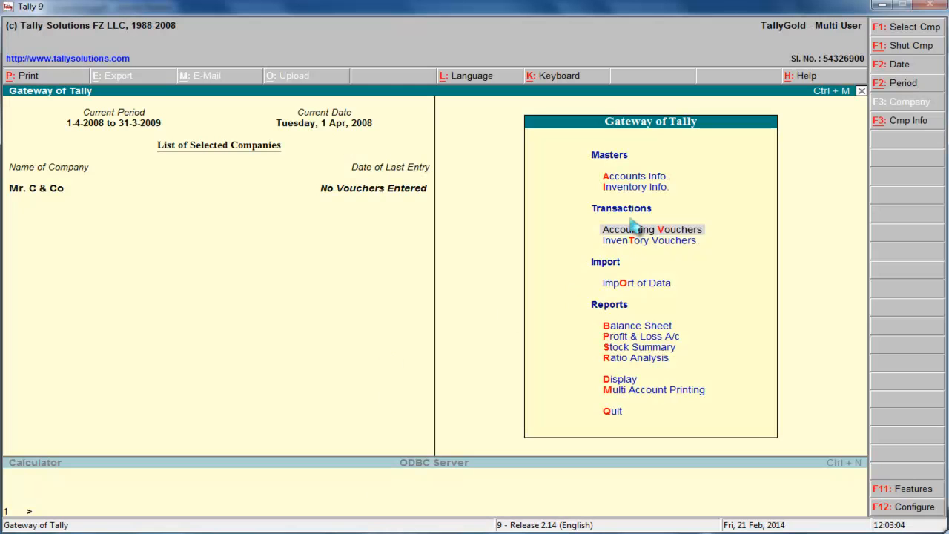
# Step: Start a journal accounting voucher and debit the Cash ledger with 500000
pyautogui.click(660, 233)
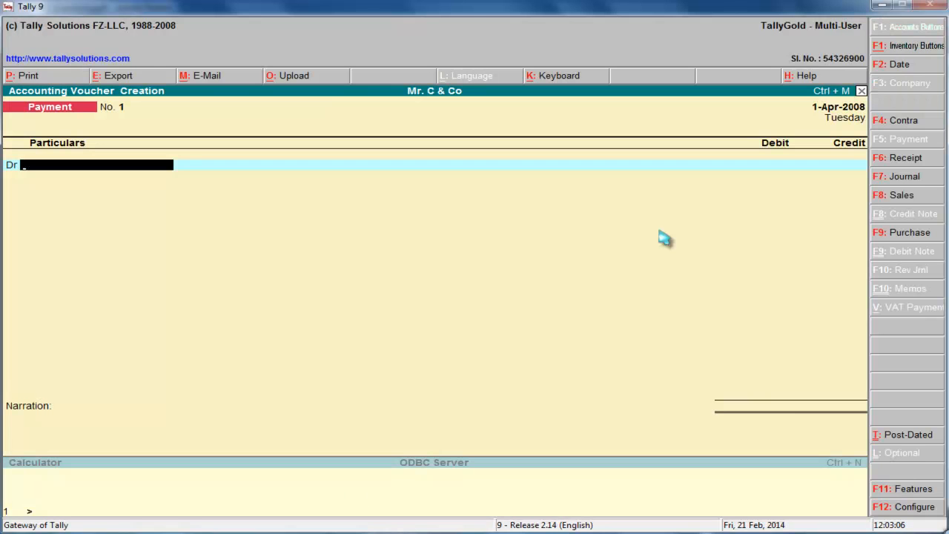
pyautogui.click(905, 181)
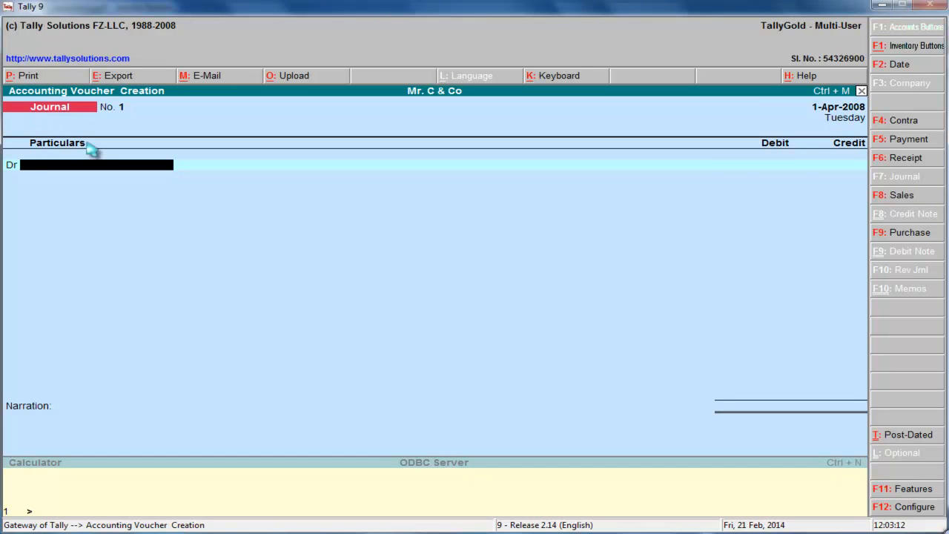
pyautogui.write('Cash')
pyautogui.press('Return')
pyautogui.write('500000')
pyautogui.press('Return')
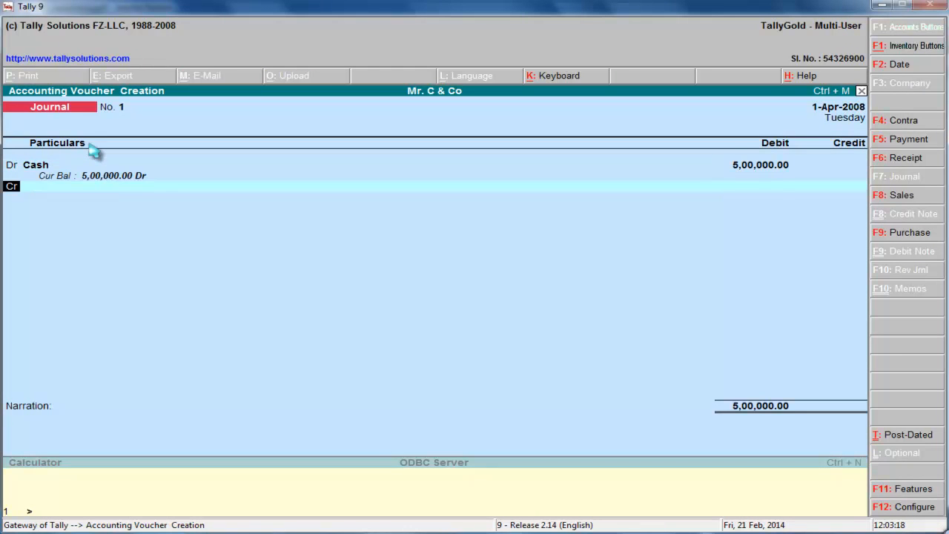
# Step: Credit the Capital ledger with 5,00,000.00 in the journal voucher
pyautogui.press('Return')
pyautogui.write('Ca')
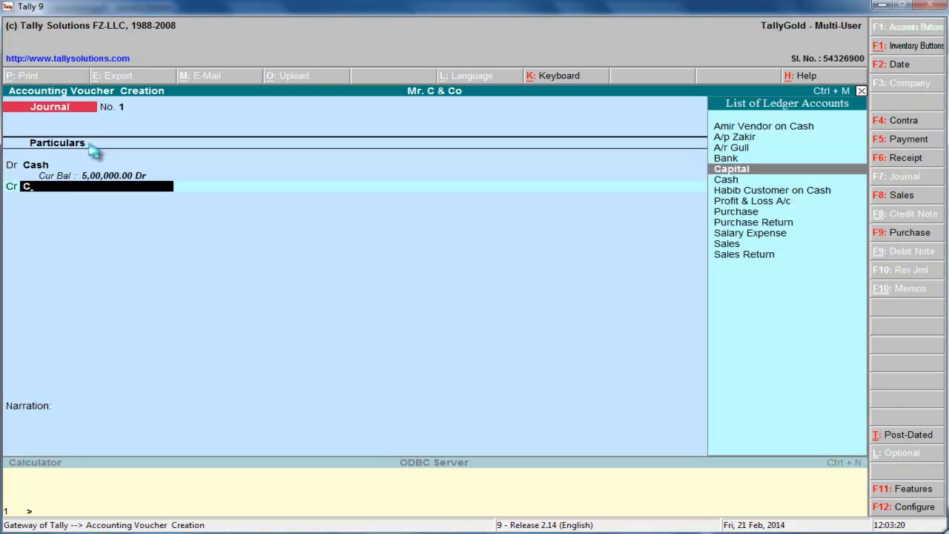
pyautogui.press('Return')
pyautogui.press('Return')
# Step: Add the narration "started business with cash of Rs. 500000/- by Mr. C" and save the journal voucher
pyautogui.write('started business with cash of Rs')
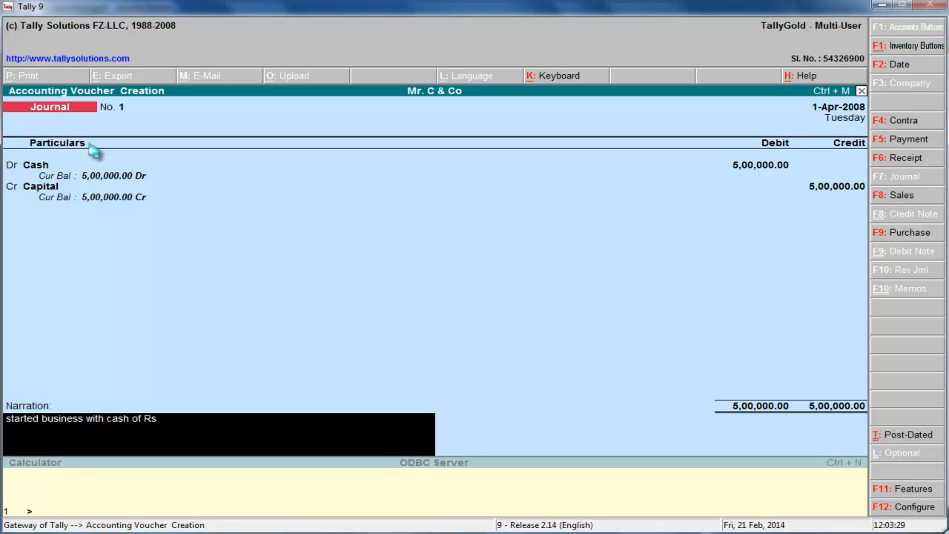
pyautogui.write('. 500000/- by Mr. C')
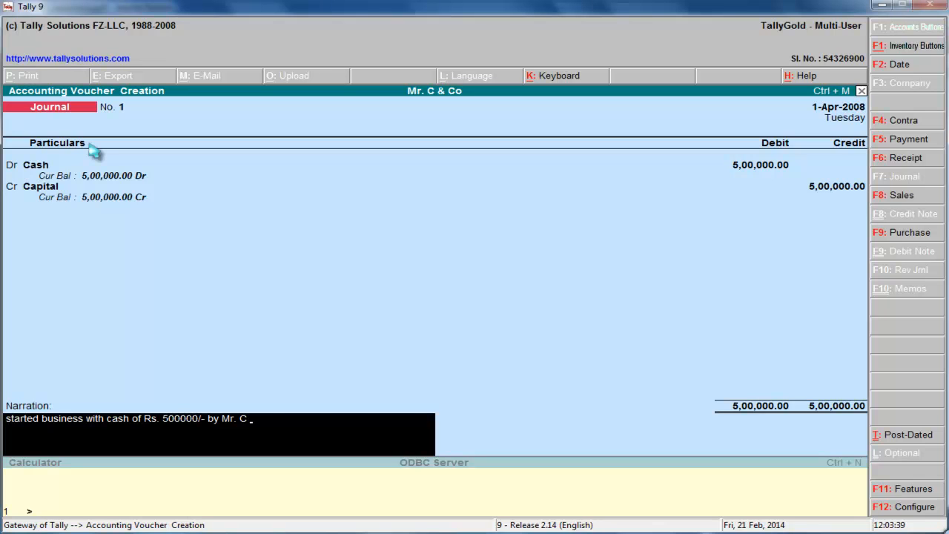
pyautogui.press('Return')
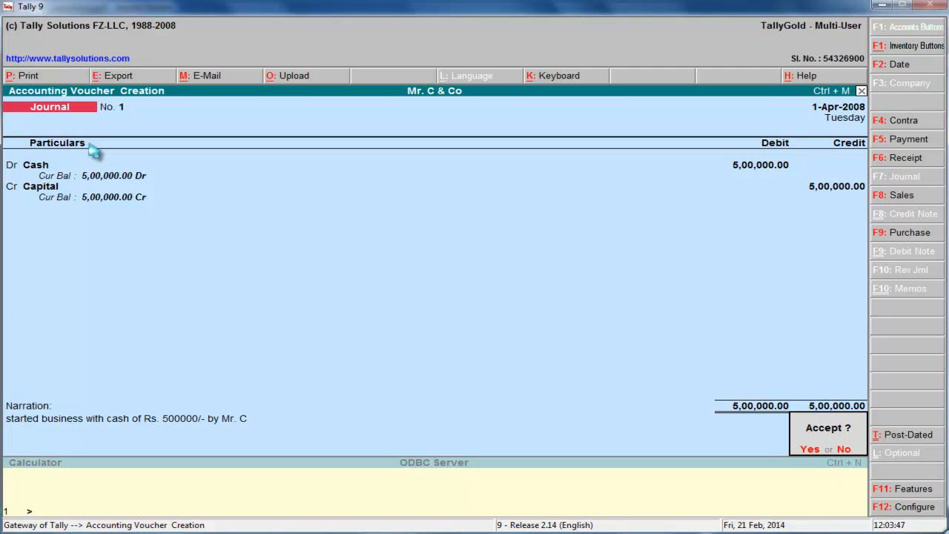
pyautogui.press('Return')
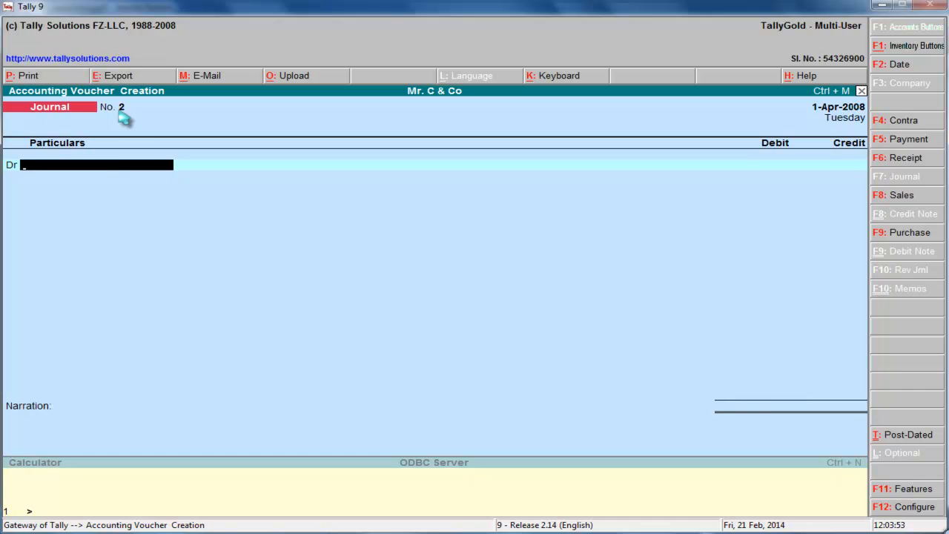
# Step: Look up the 5-7-2004 bank account opening transaction in the questions PDF, and return to Tally
pyautogui.click(881, 5)
pyautogui.moveTo(219, 205); pyautogui.dragTo(473, 205)
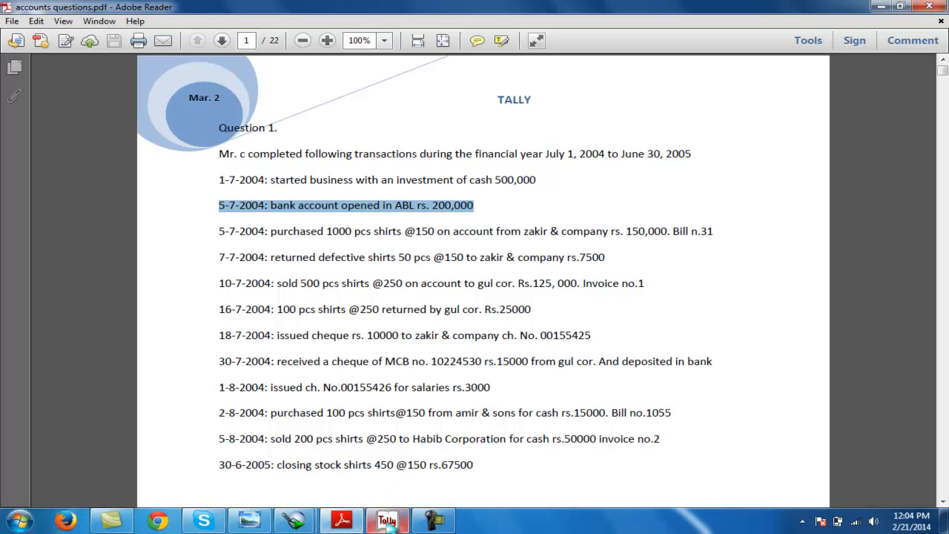
pyautogui.click(388, 520)
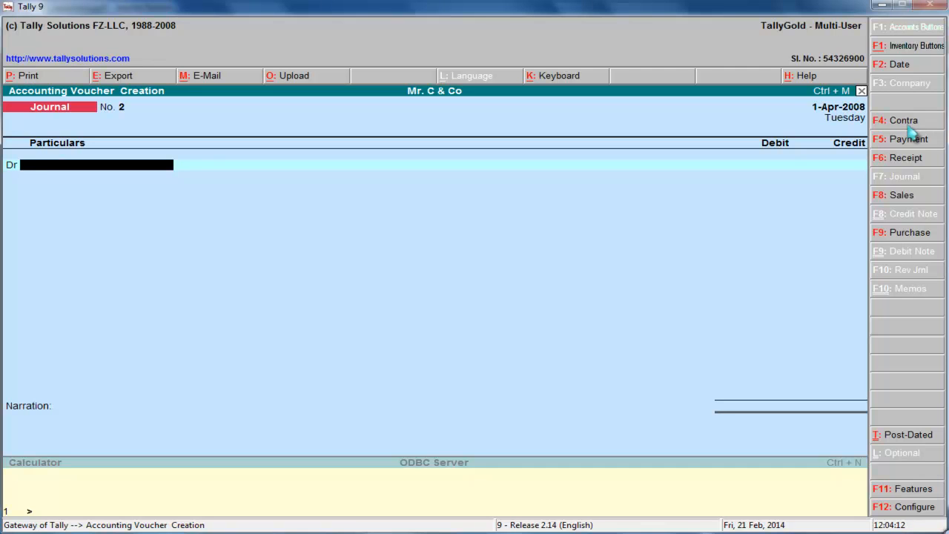
# Step: Start a contra voucher that credits Cash with 200000 and debits the Bank ledger
pyautogui.click(904, 123)
pyautogui.write('C')
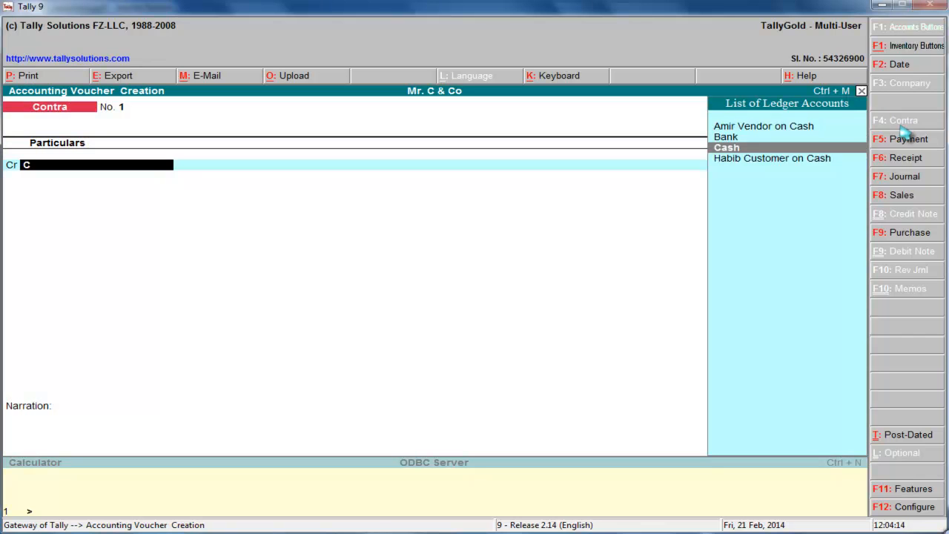
pyautogui.press('Return')
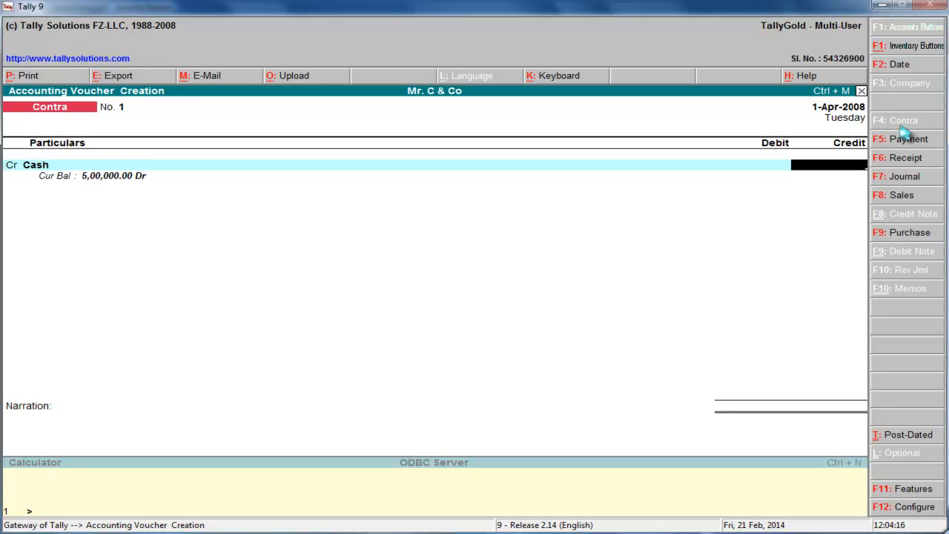
pyautogui.write('200000')
pyautogui.press('Return')
pyautogui.write('B')
pyautogui.press('Return')
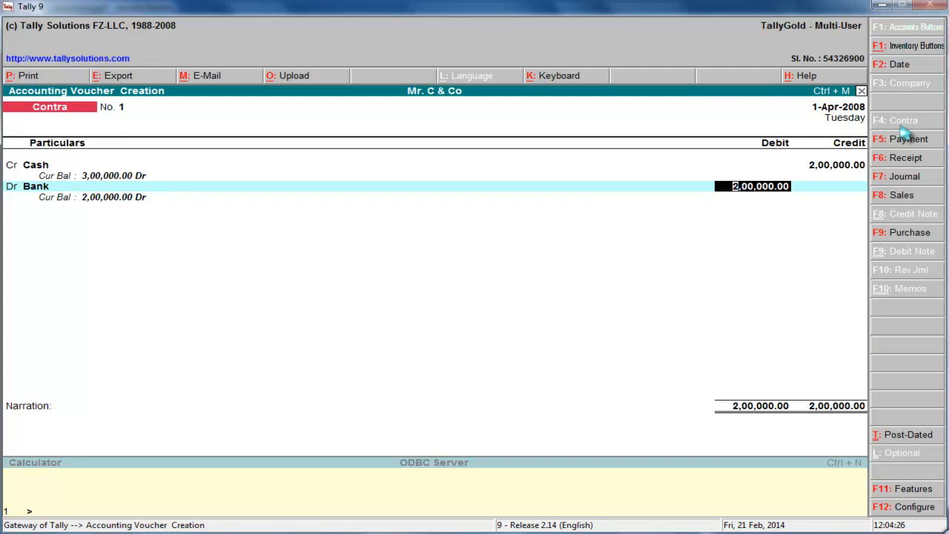
# Step: Review the Cash credit line and the Bank debit line of the contra voucher
pyautogui.press('BackSpace')
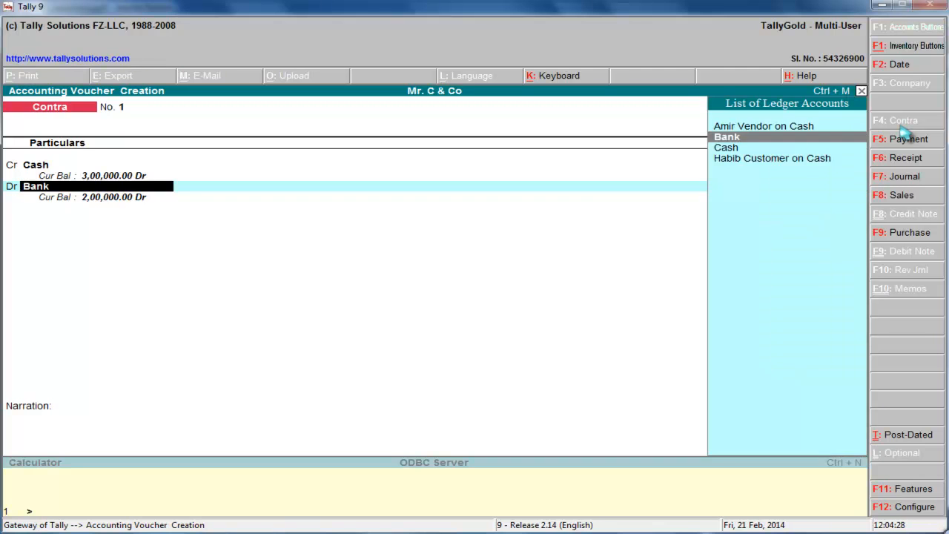
pyautogui.press('BackSpace')
pyautogui.press('BackSpace')
pyautogui.press('BackSpace')
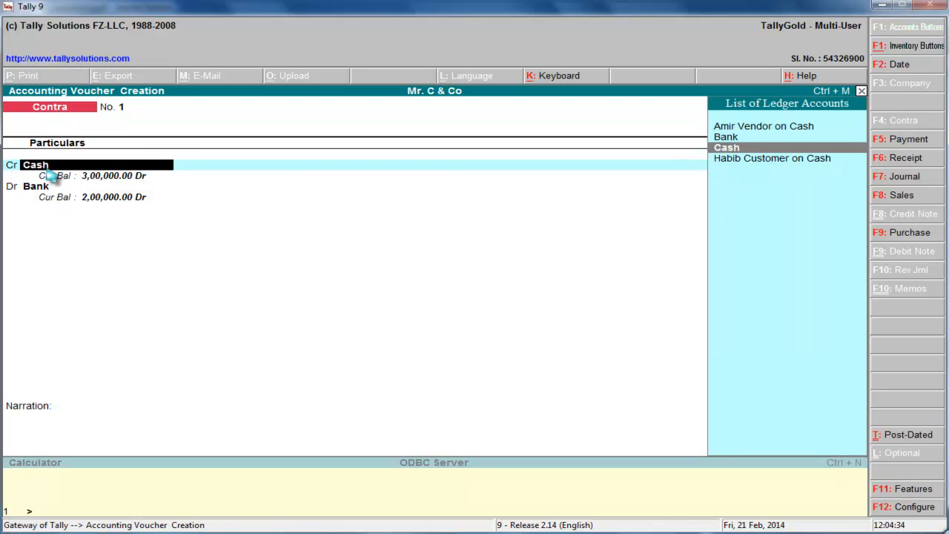
pyautogui.press('Return')
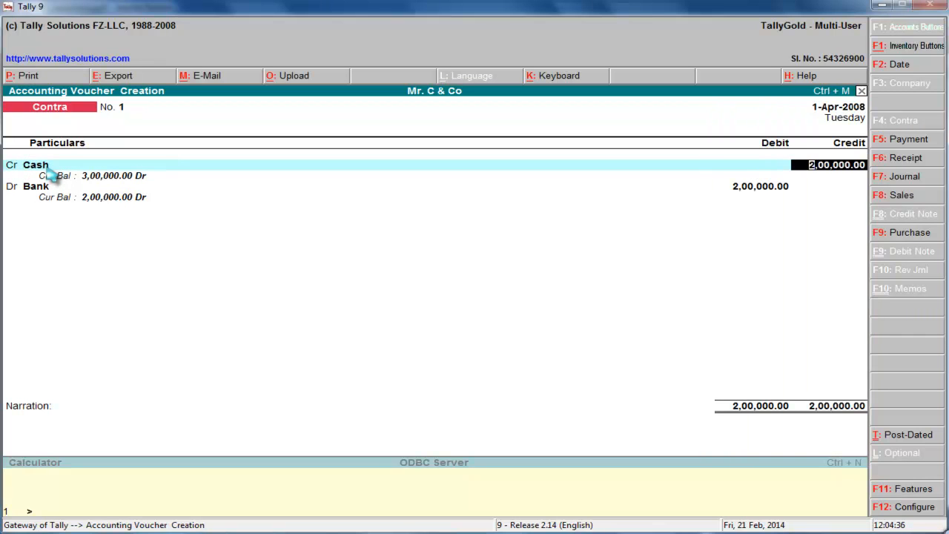
pyautogui.press('Return')
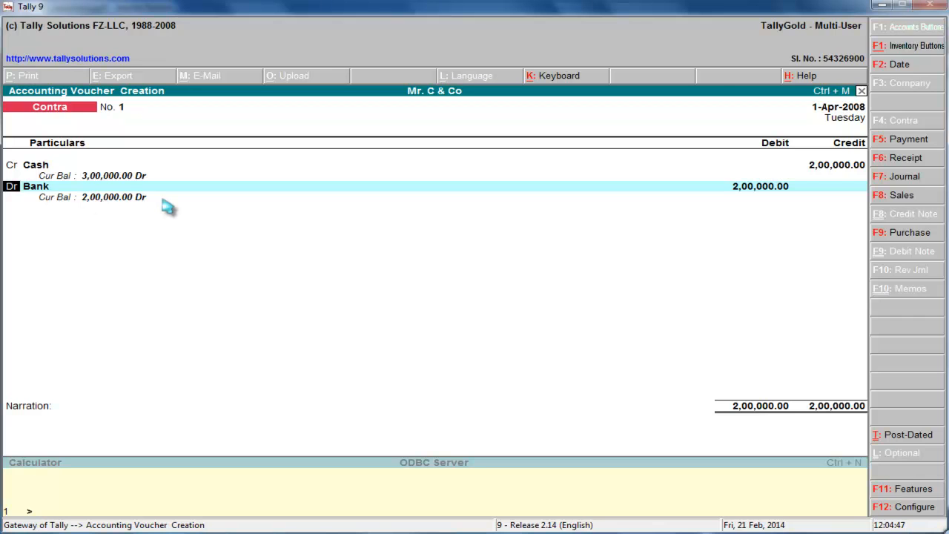
pyautogui.press('Return')
pyautogui.press('Return')
# Step: Add the narration "open a bank account and deposit 200000/-" and save the contra voucher
pyautogui.press('Return')
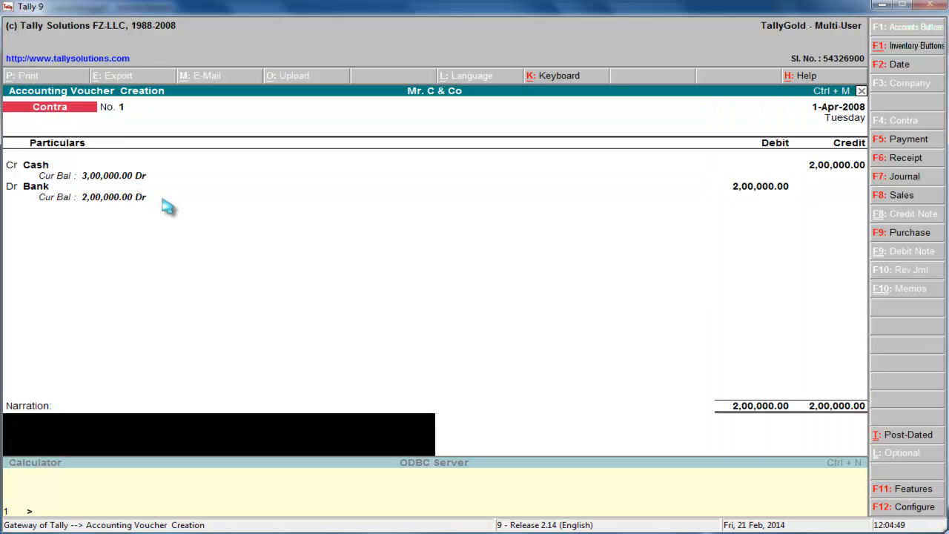
pyautogui.write('open a bank account and deposit 200000/-')
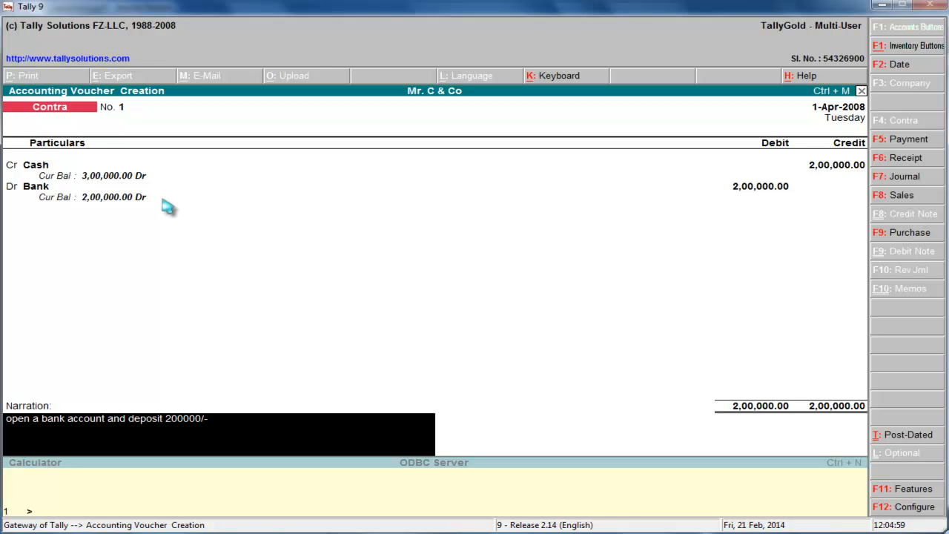
pyautogui.press('Return')
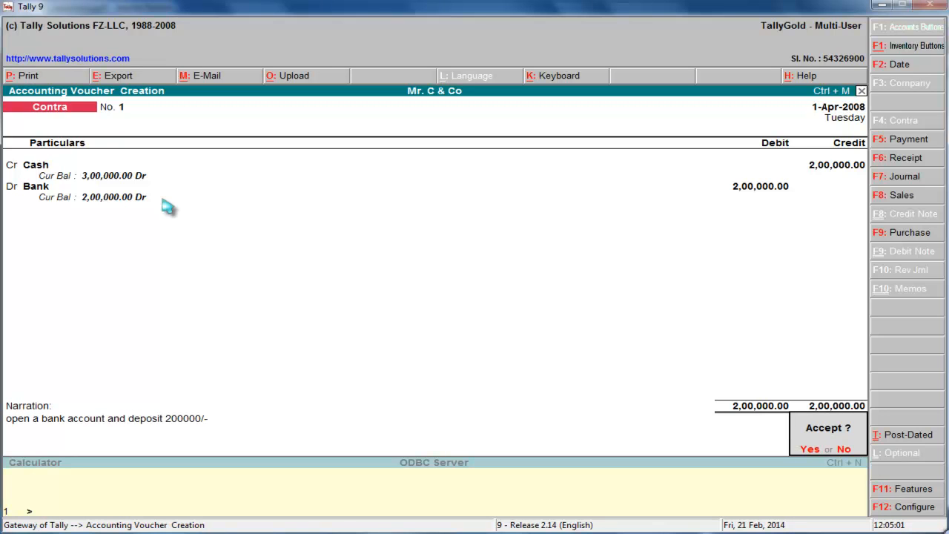
pyautogui.press('Return')
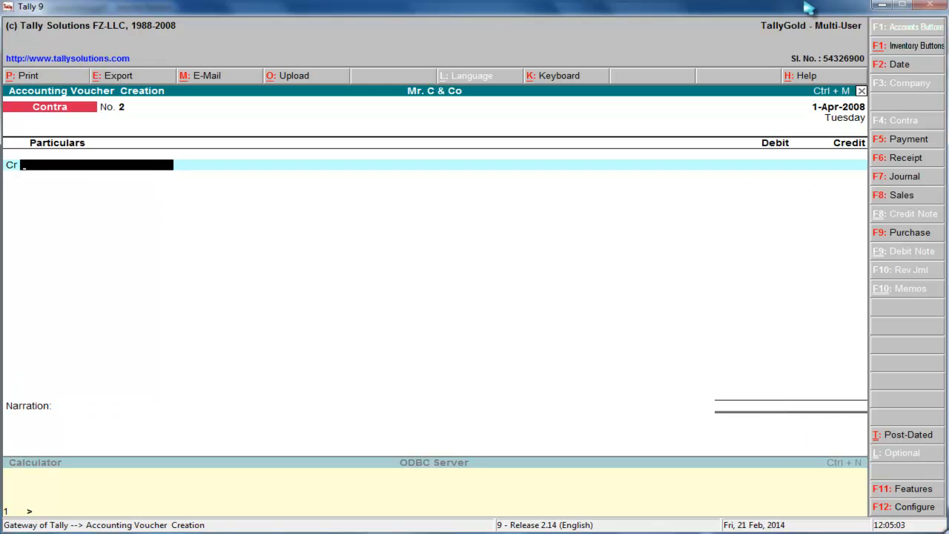
# Step: Look up the 5-7-2004 shirt purchase on account in the questions PDF, and return to Tally
pyautogui.click(881, 5)
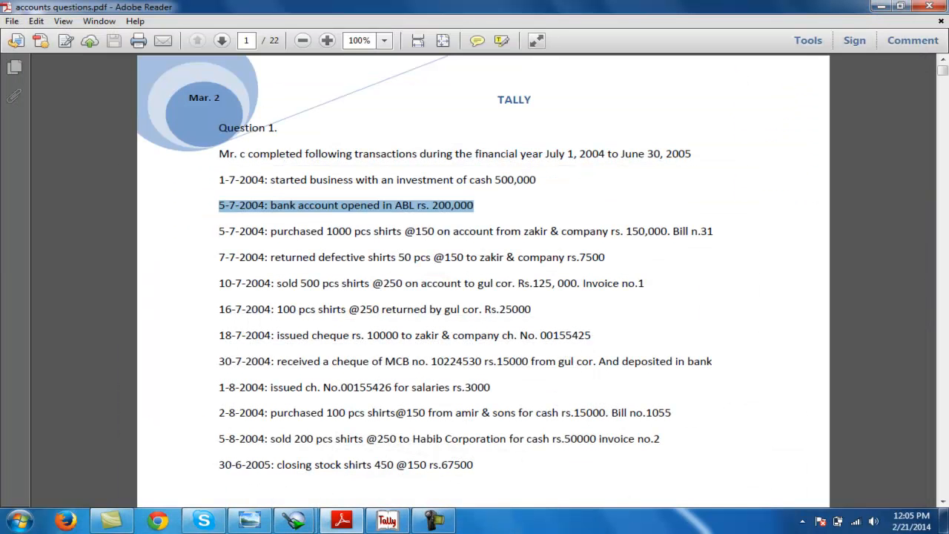
pyautogui.moveTo(219, 231); pyautogui.dragTo(699, 231)
pyautogui.moveTo(373, 522)
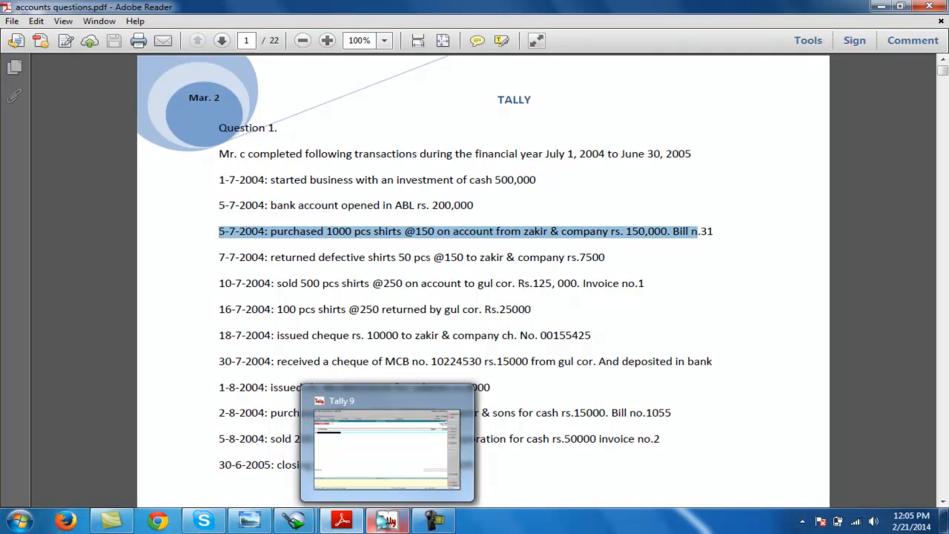
pyautogui.click(454, 347)
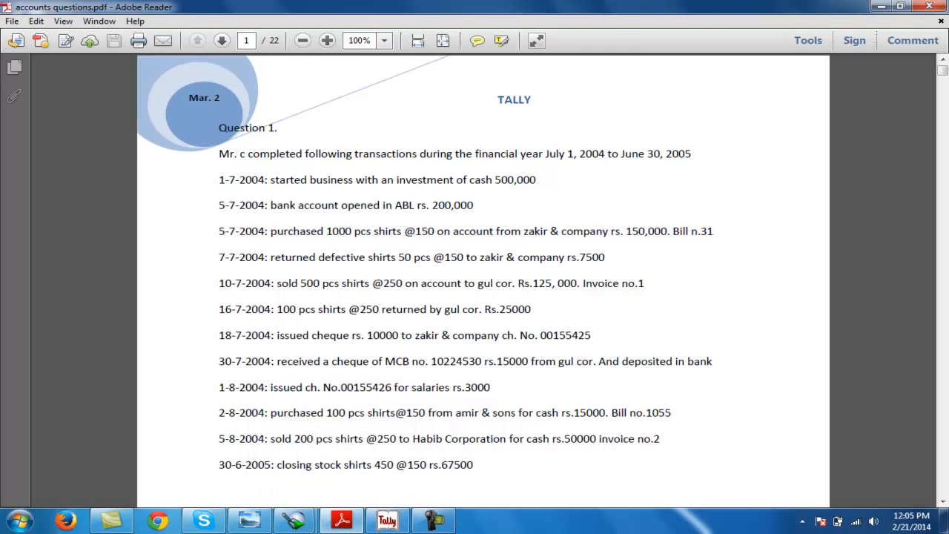
pyautogui.moveTo(219, 232); pyautogui.dragTo(434, 232)
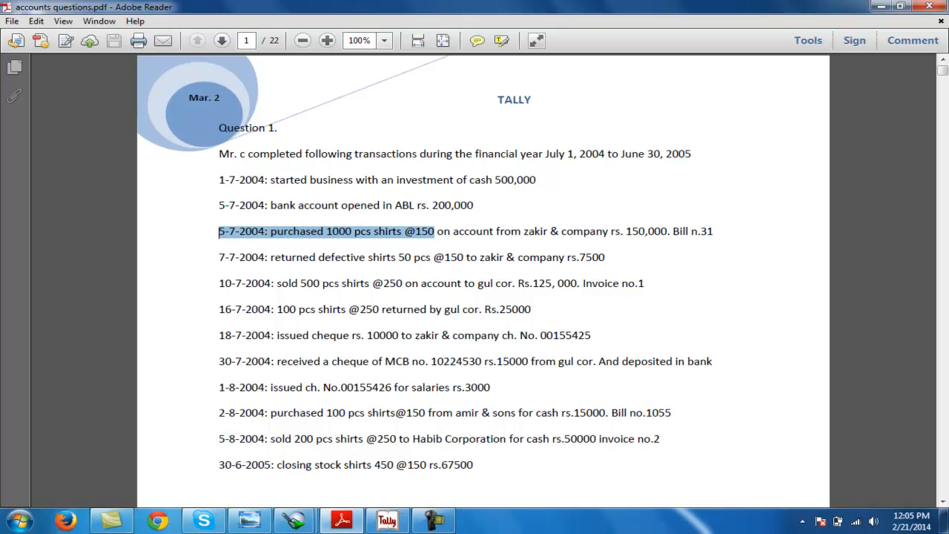
pyautogui.click(387, 520)
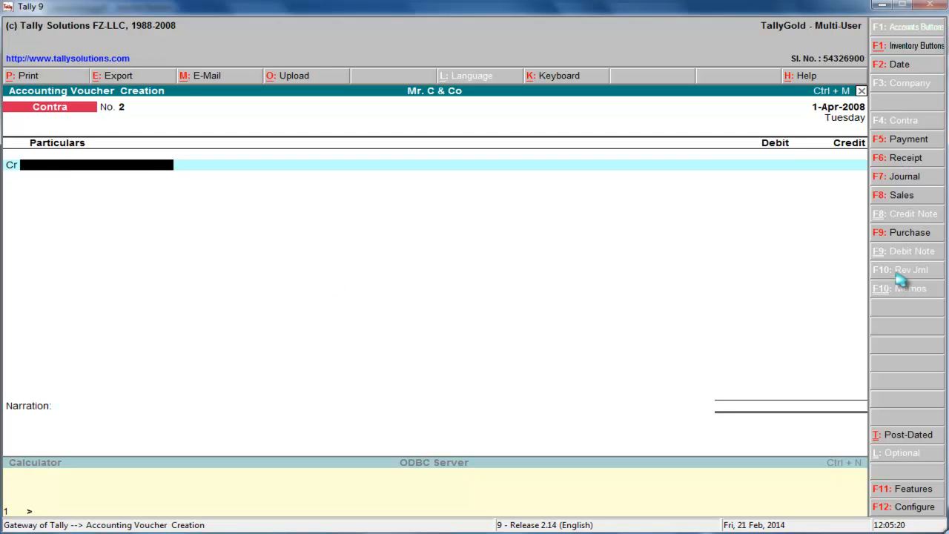
# Step: Start a purchase voucher with the reference "bill no 31" from the questions PDF and A/p Zakir as the party's account
pyautogui.click(924, 237)
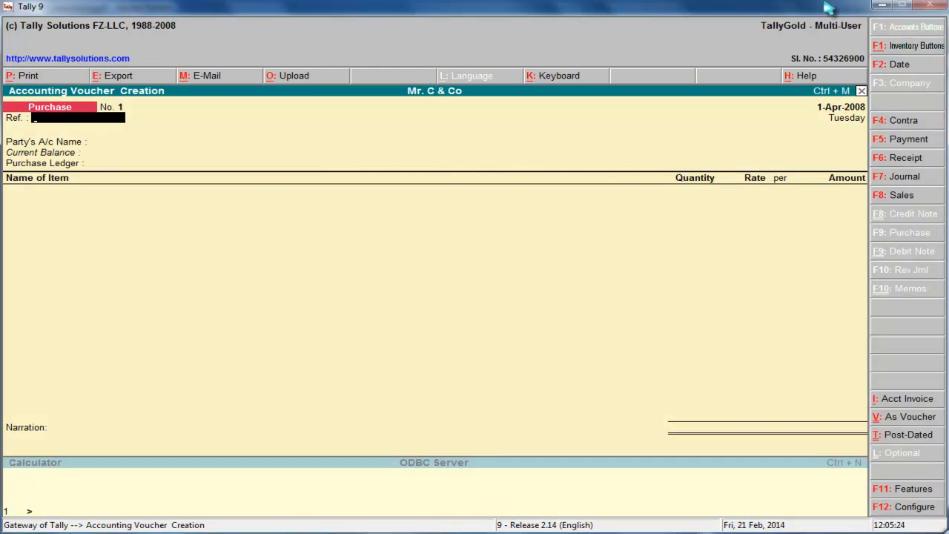
pyautogui.click(882, 5)
pyautogui.moveTo(673, 231); pyautogui.dragTo(713, 231)
pyautogui.click(387, 521)
pyautogui.write('bill no 31')
pyautogui.press('Return')
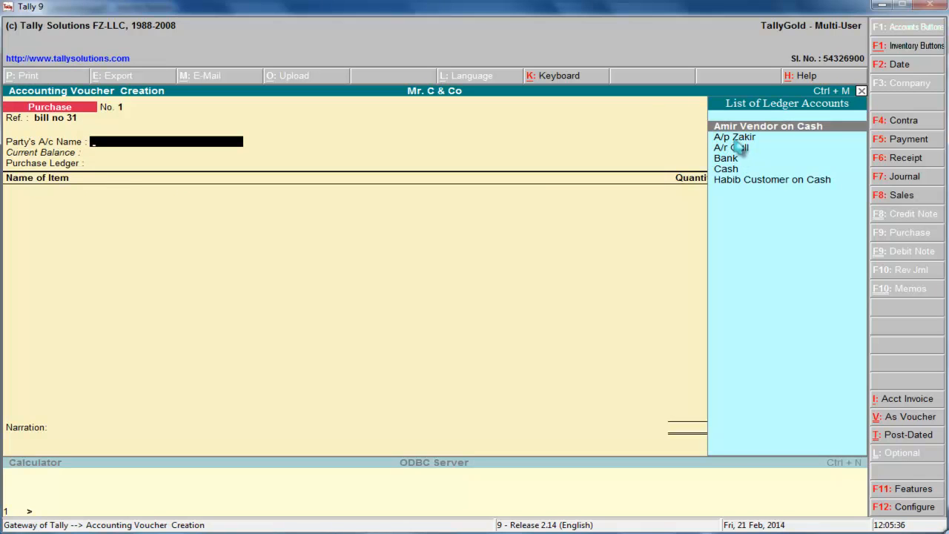
pyautogui.press('Down')
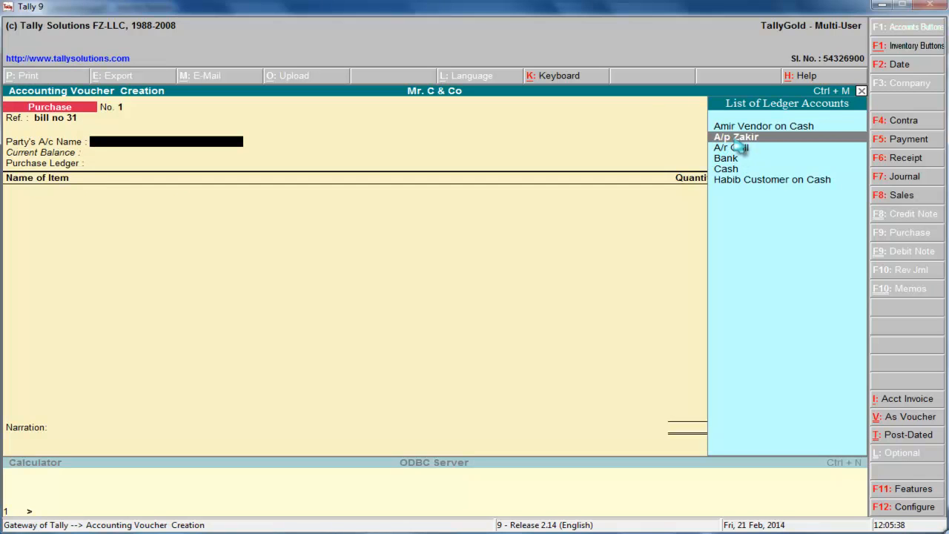
pyautogui.press('Return')
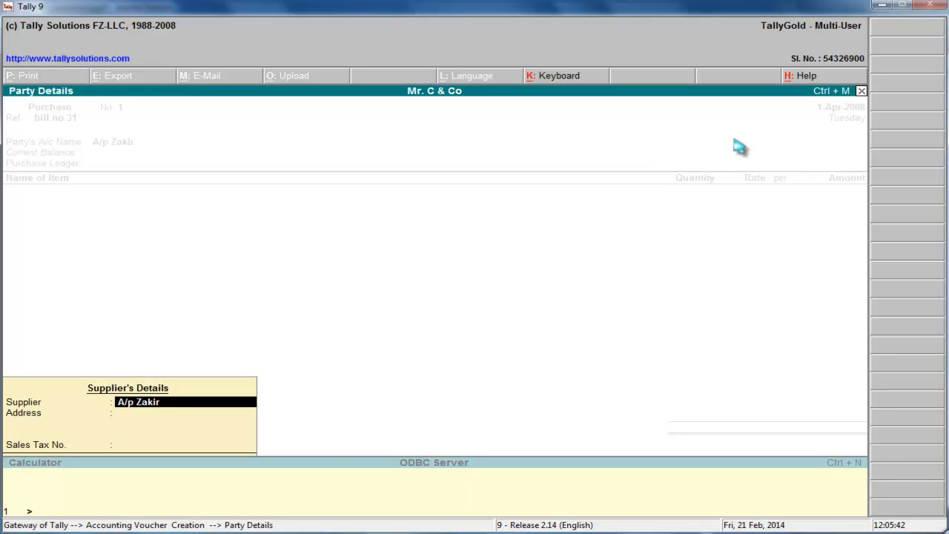
# Step: Accept the supplier details for A/p Zakir and choose Purchase as the purchase ledger
pyautogui.press('Return')
pyautogui.press('Return')
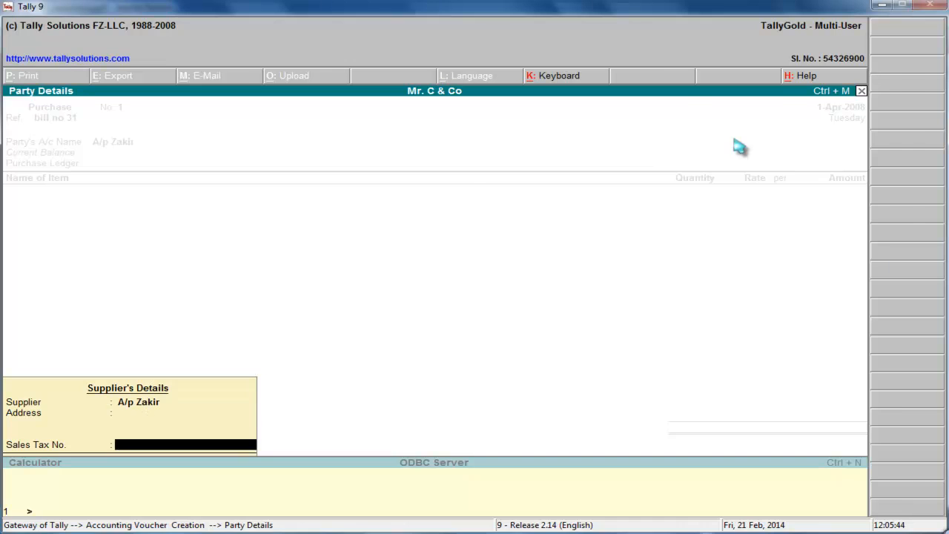
pyautogui.press('Return')
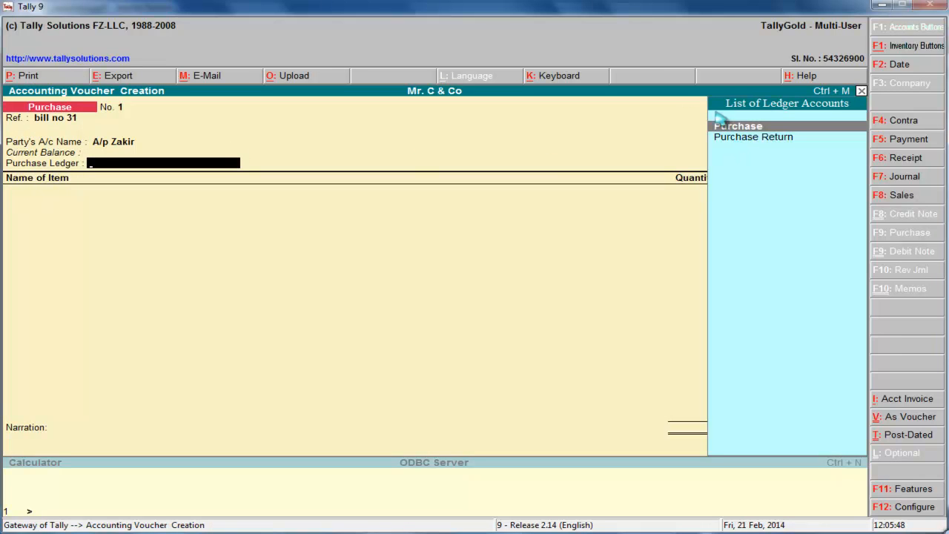
pyautogui.click(730, 127)
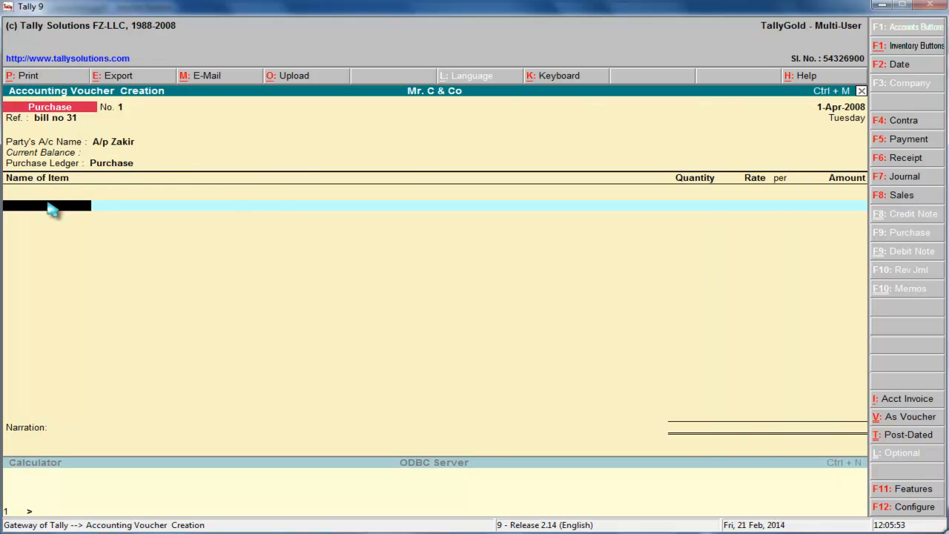
# Step: Enter the Shirts item in the purchase voucher with a quantity of 1000 pcs at a rate of 150 per pcs
pyautogui.write('S')
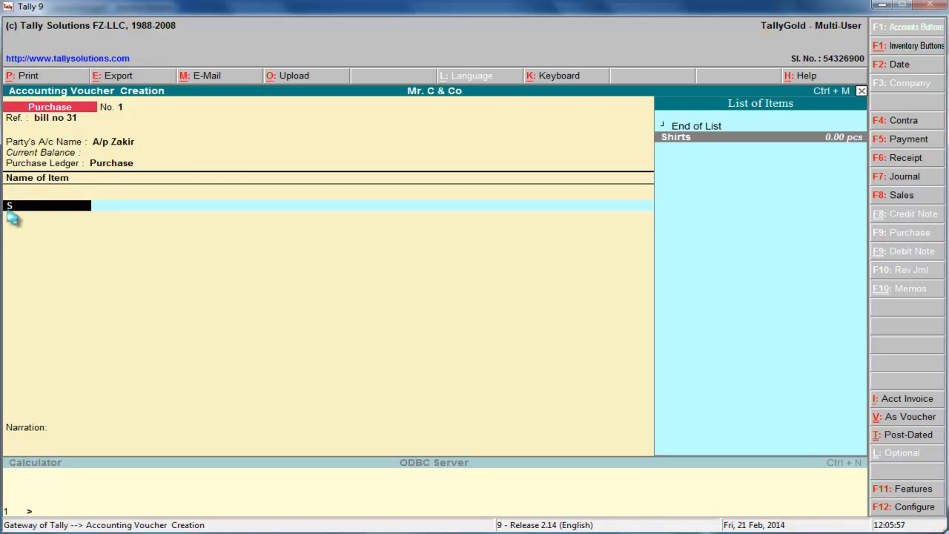
pyautogui.click(670, 138)
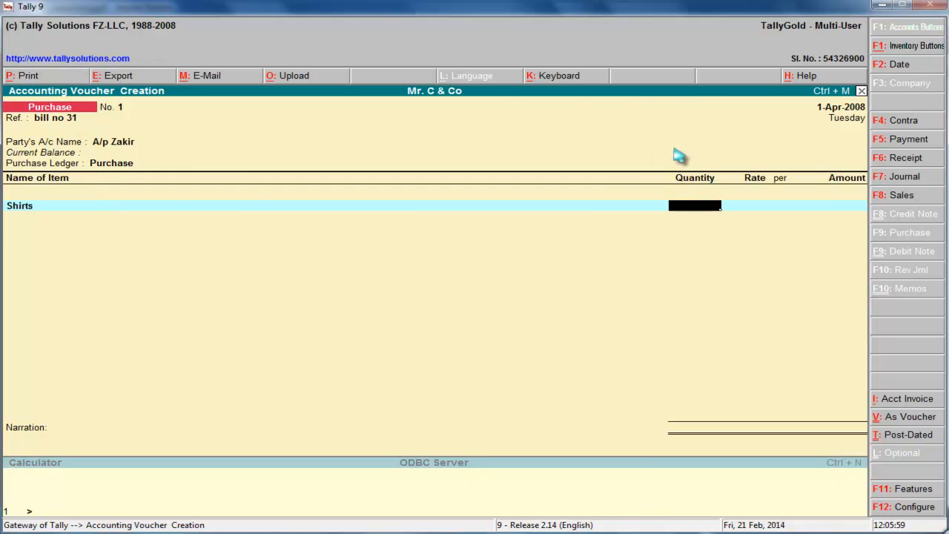
pyautogui.write('100')
pyautogui.press('Return')
pyautogui.write('150')
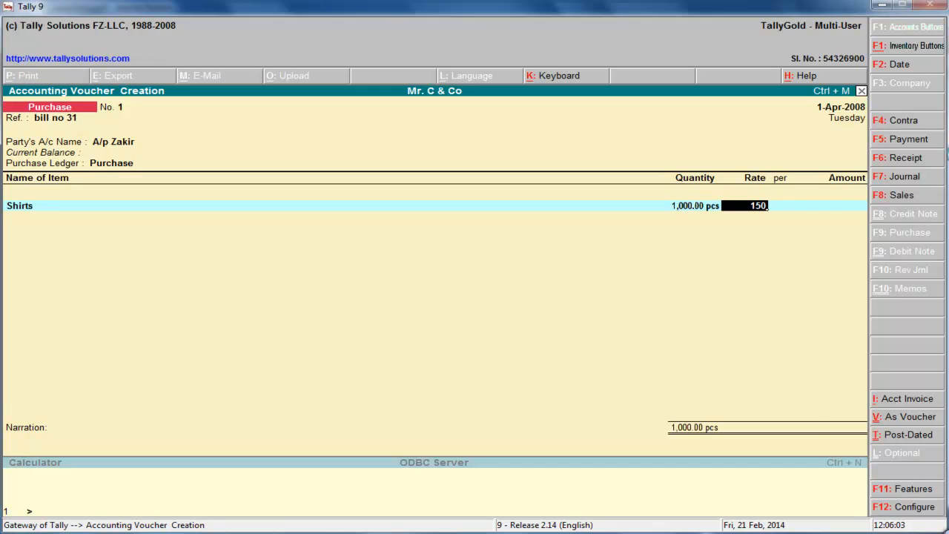
pyautogui.press('Return')
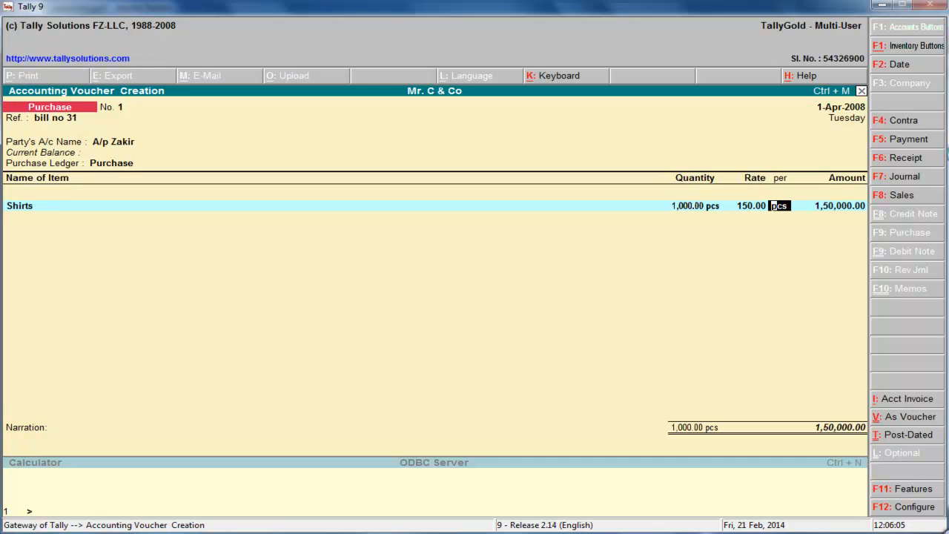
pyautogui.press('Return')
pyautogui.press('Return')
# Step: Add a narration that 1000 pcs shirts were purchased from the supplier on credit, and save the purchase voucher
pyautogui.press('Return')
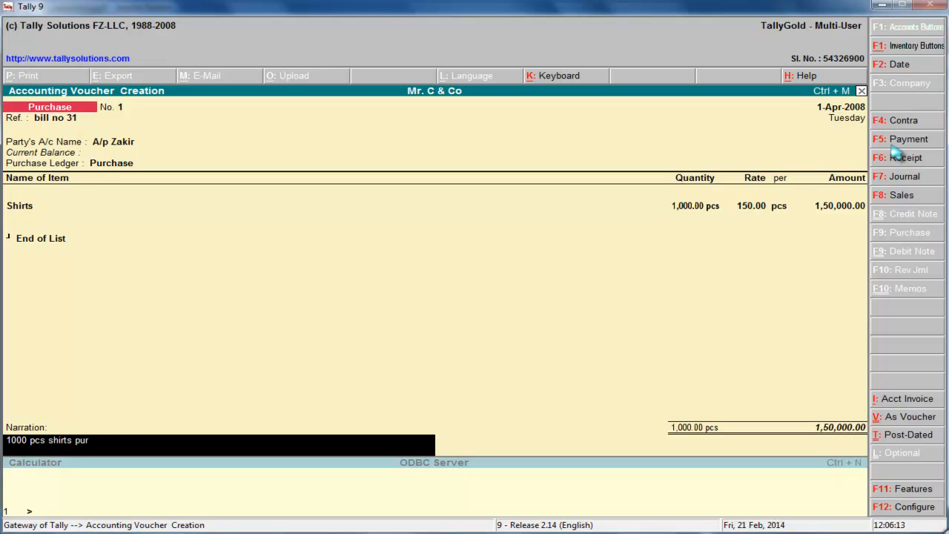
pyautogui.write('sed from Mr. Zakir on Credit')
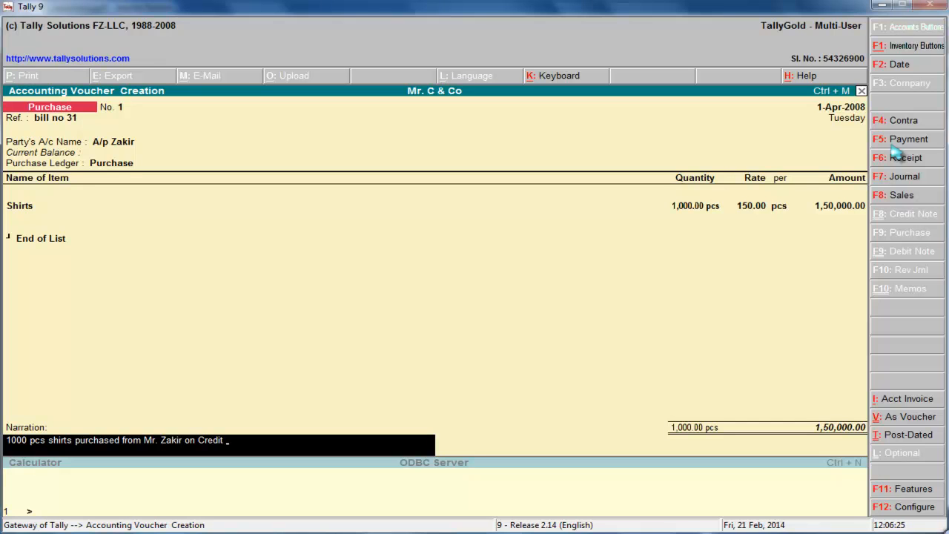
pyautogui.press('Return')
pyautogui.press('Return')
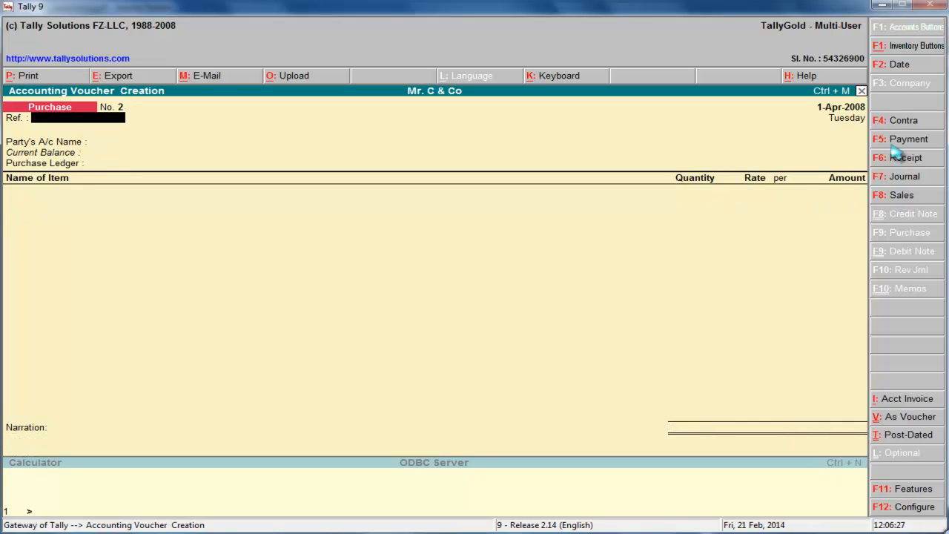
# Step: Look up the 7-7-2004 return of defective shirts in the questions PDF, compare it with the 5-7-2004 purchase, and return to Tally
pyautogui.click(880, 6)
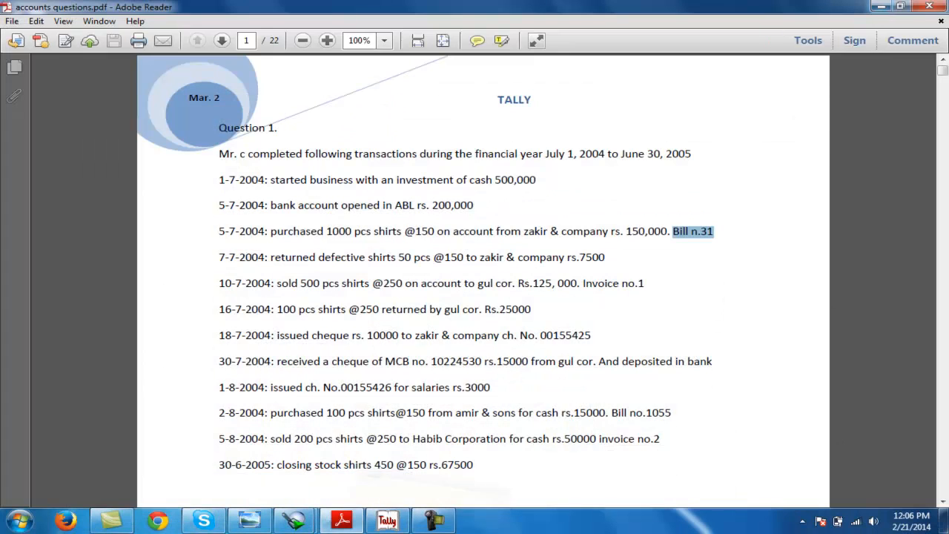
pyautogui.moveTo(219, 257); pyautogui.dragTo(605, 257)
pyautogui.click(407, 257)
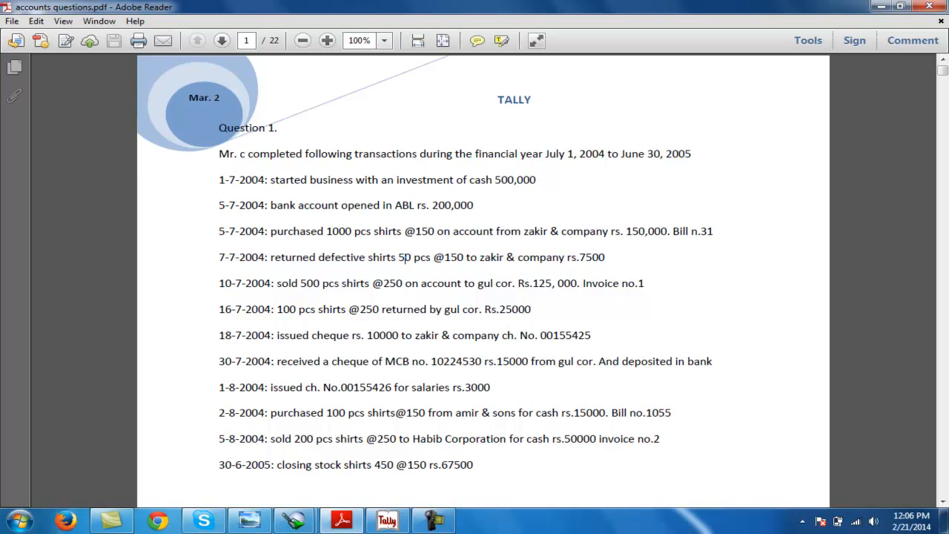
pyautogui.moveTo(269, 258); pyautogui.dragTo(411, 257)
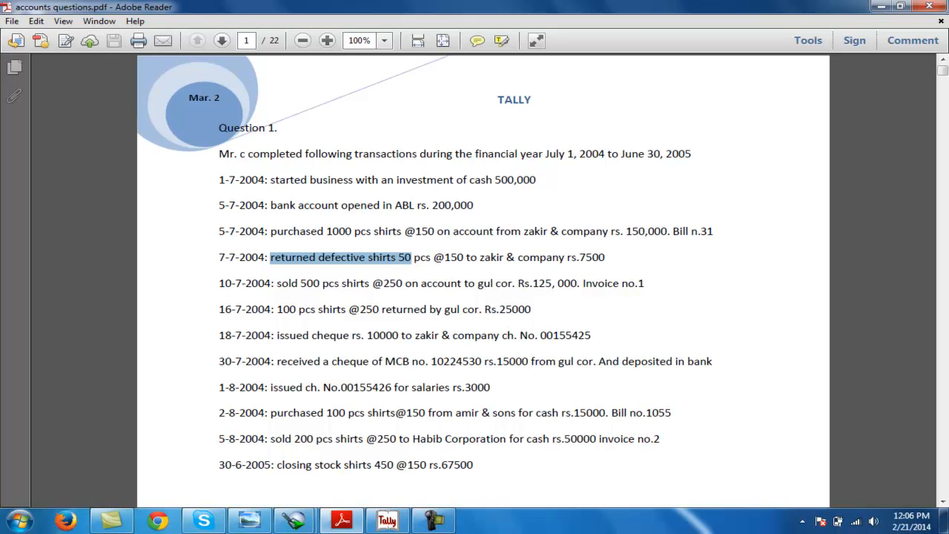
pyautogui.moveTo(661, 231); pyautogui.dragTo(626, 232)
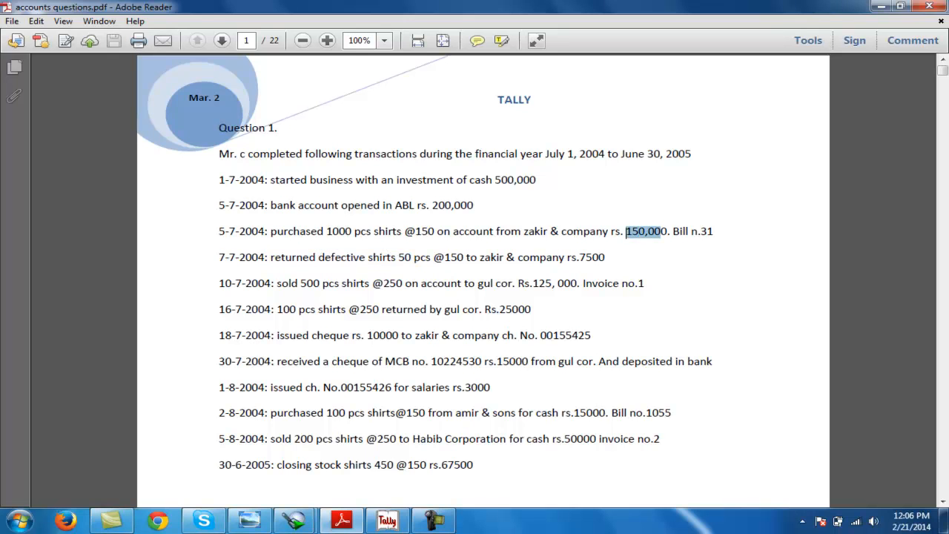
pyautogui.moveTo(270, 258); pyautogui.dragTo(411, 258)
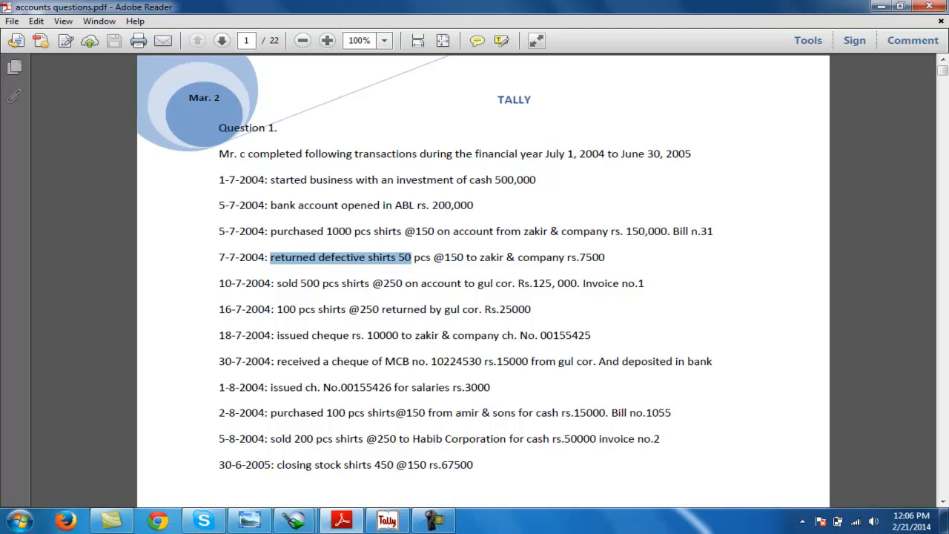
pyautogui.moveTo(580, 257); pyautogui.dragTo(605, 258)
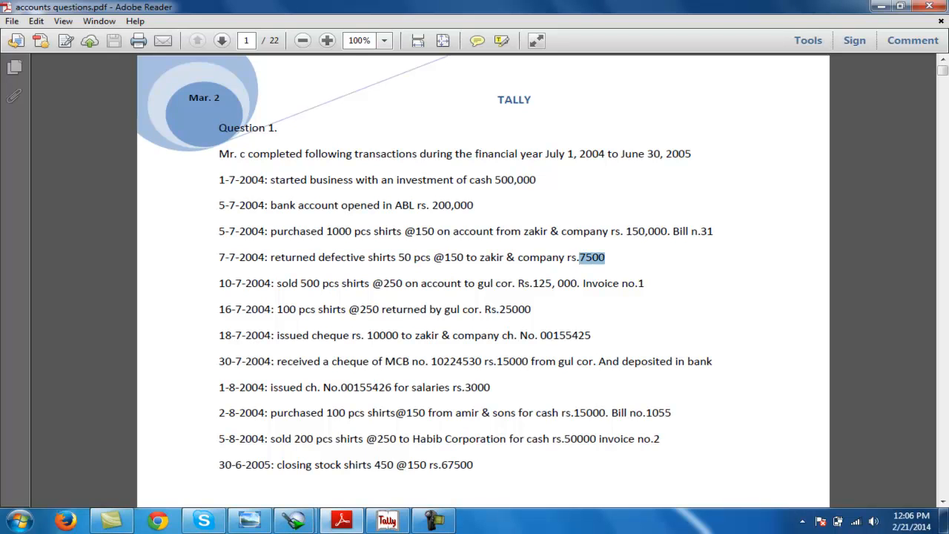
pyautogui.moveTo(270, 257); pyautogui.dragTo(605, 257)
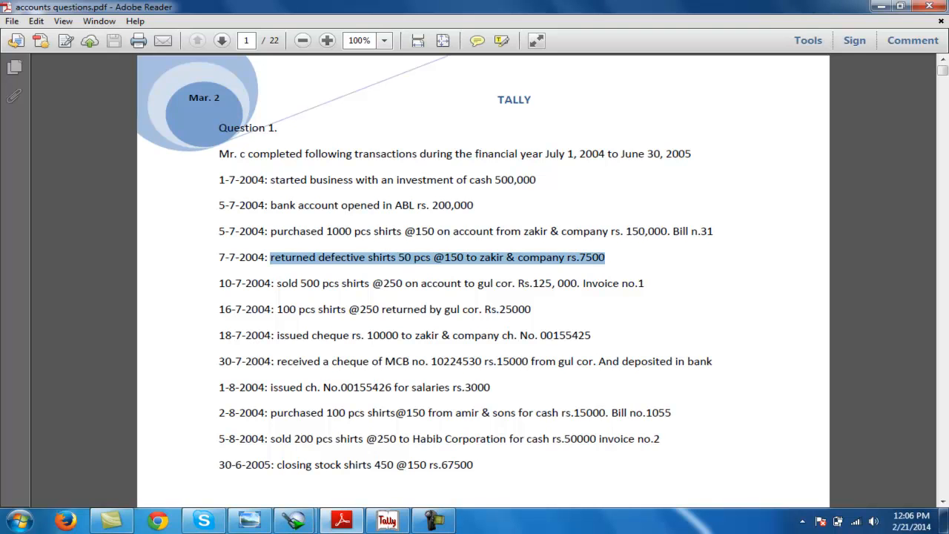
pyautogui.click(387, 519)
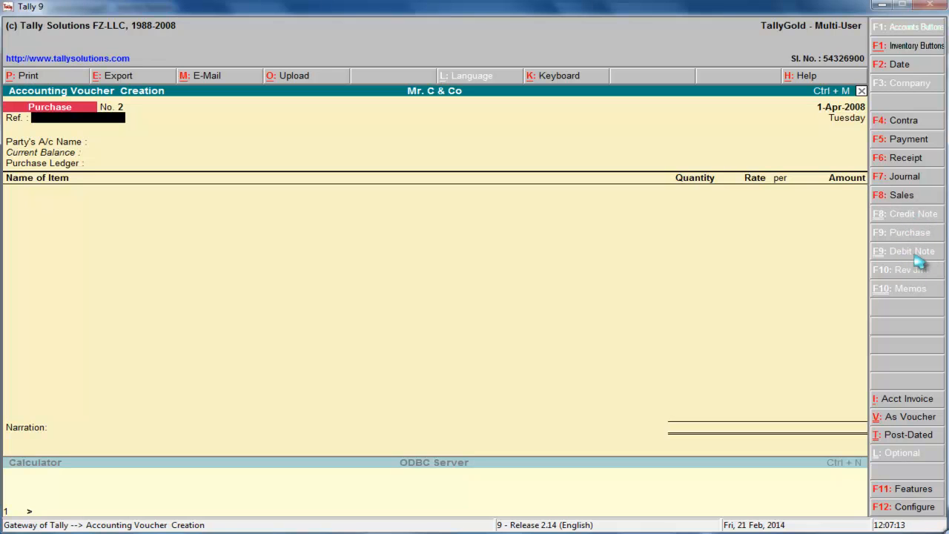
# Step: Enable debit/credit notes and invoice mode for both credit notes and debit notes in the company's accounting features
pyautogui.click(906, 182)
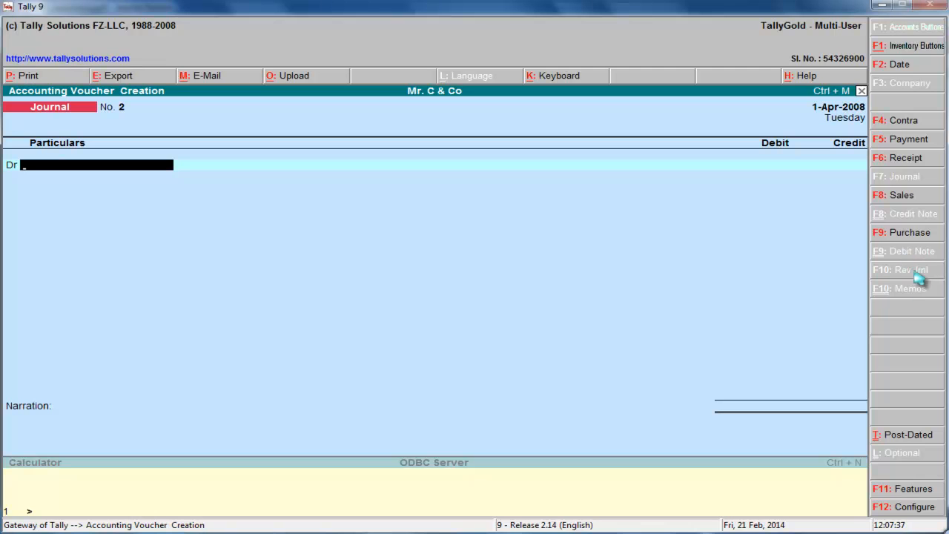
pyautogui.click(907, 490)
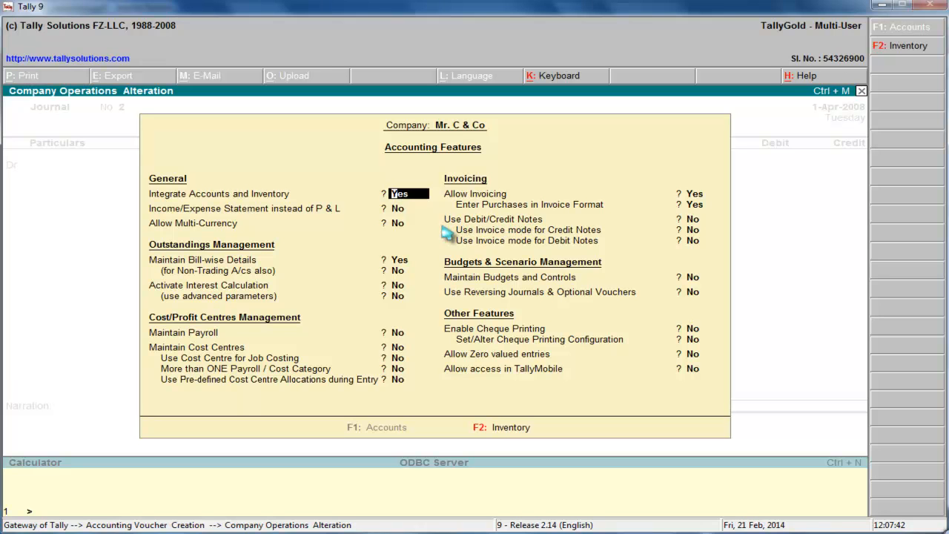
pyautogui.click(691, 222)
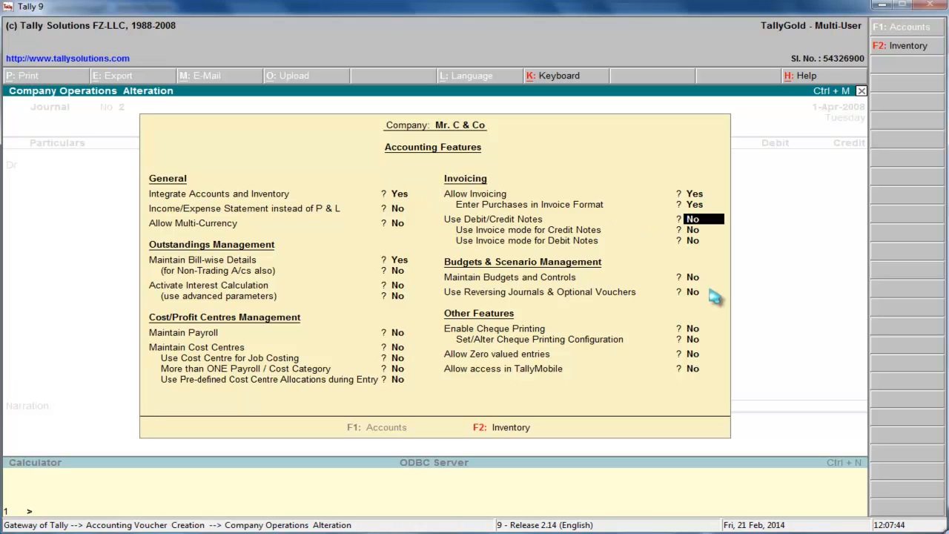
pyautogui.write('yes')
pyautogui.press('Return')
pyautogui.write('yes')
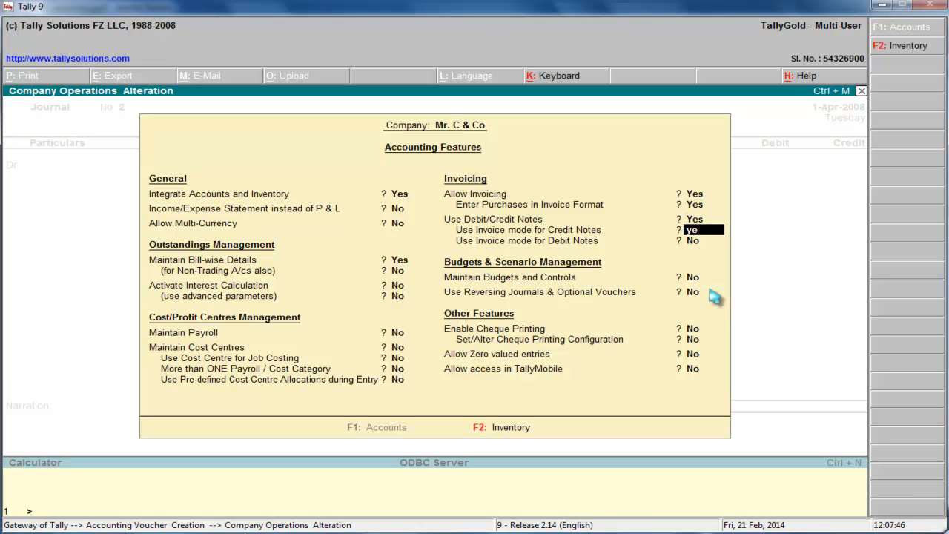
pyautogui.press('Return')
pyautogui.write('yes')
pyautogui.press('Return')
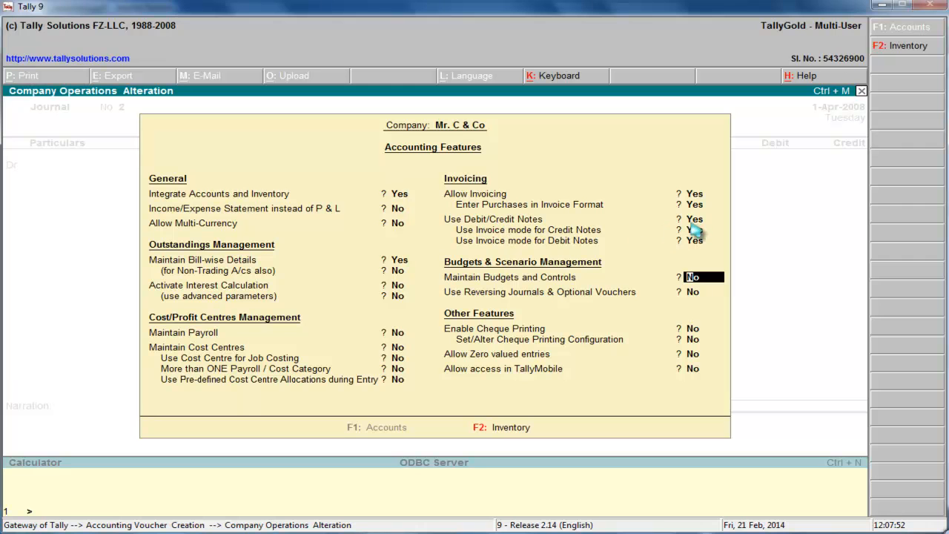
pyautogui.hotkey('ctrl', 'a')
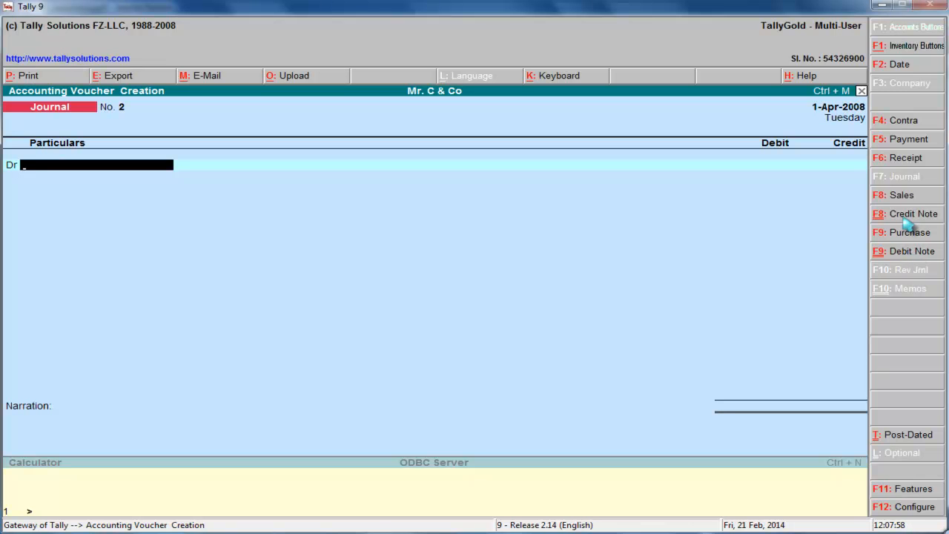
pyautogui.click(882, 6)
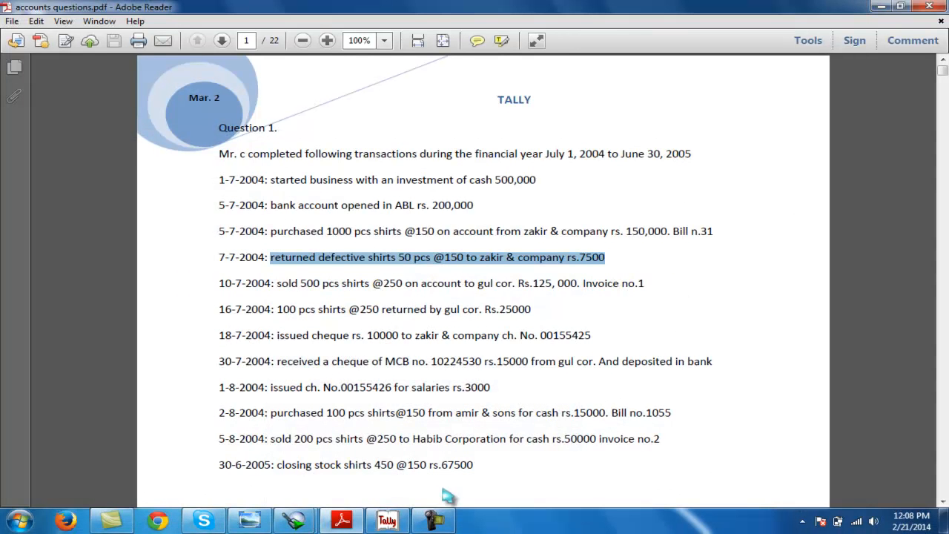
pyautogui.click(387, 521)
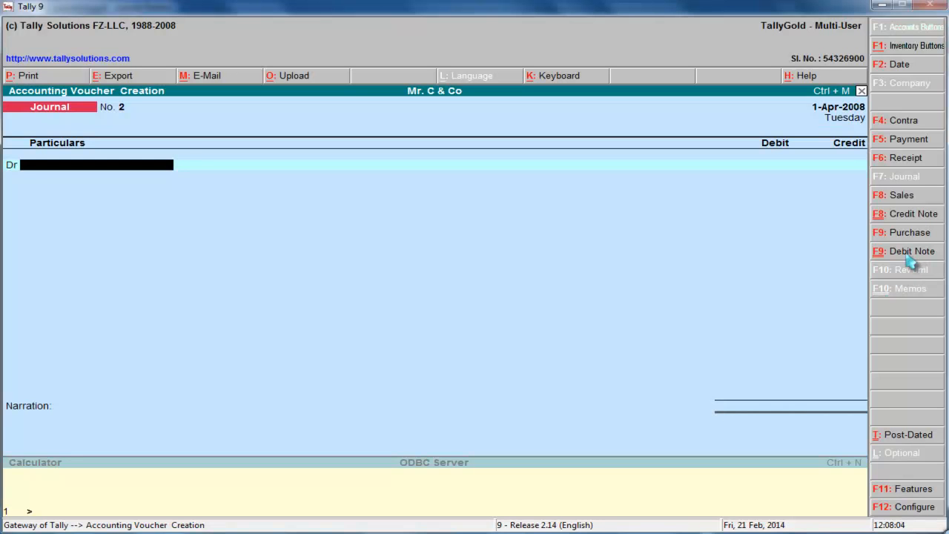
pyautogui.click(910, 256)
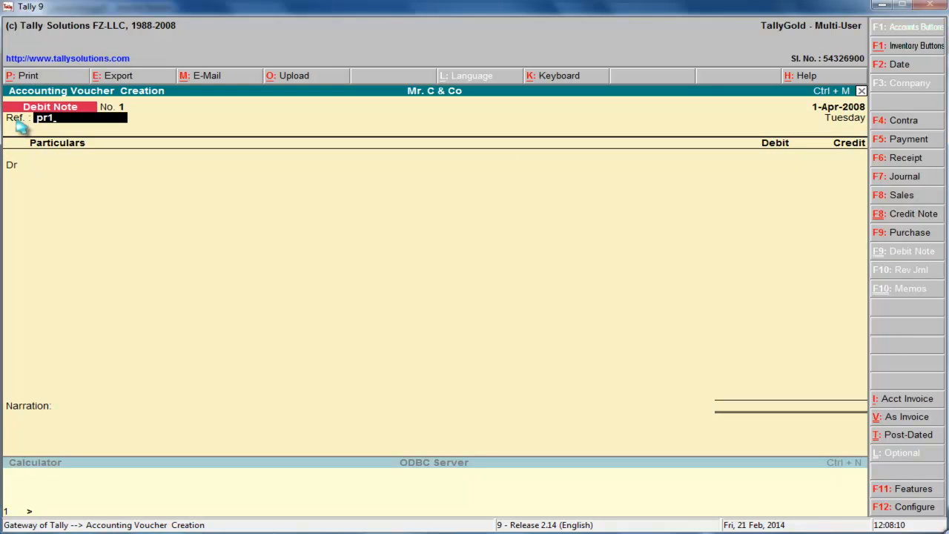
pyautogui.write('pr1 againts bill no 31')
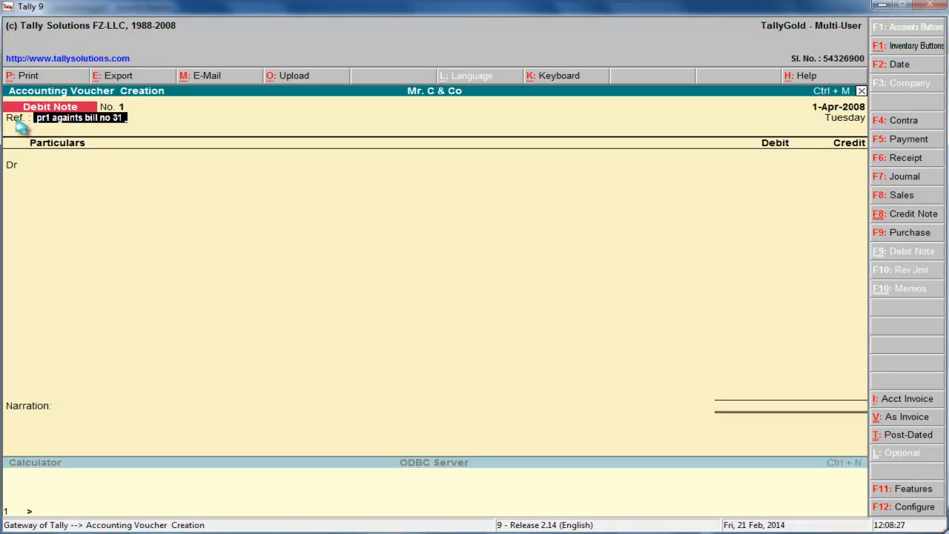
pyautogui.press('Return')
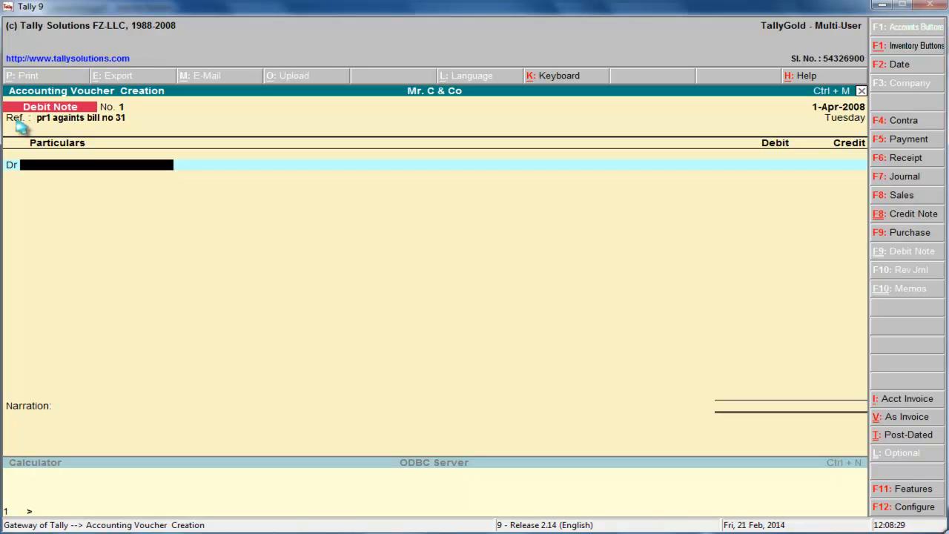
pyautogui.press('Escape')
pyautogui.press('Return')
pyautogui.press('Escape')
pyautogui.press('n')
pyautogui.press('v')
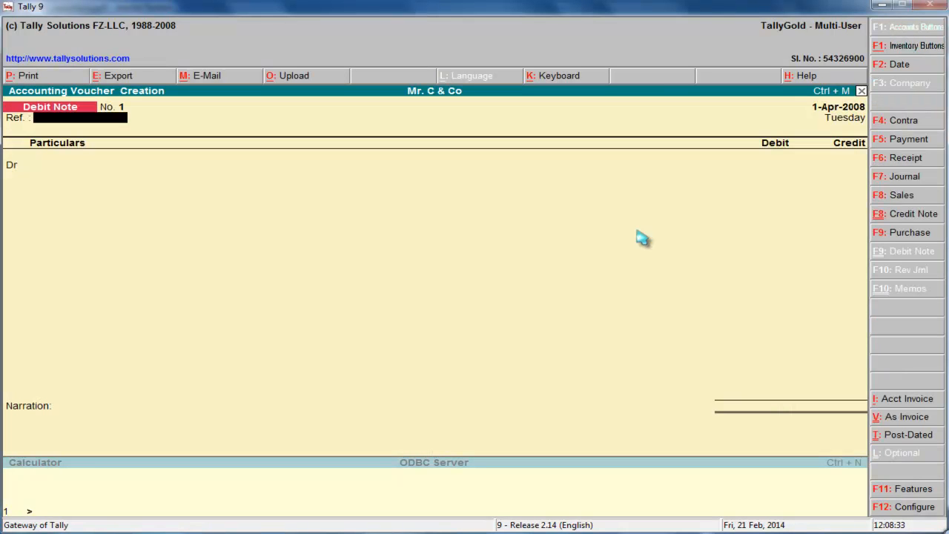
# Step: Start a debit note in invoice mode with the reference "pr1 a bill no 31" and A/p Zakir as the party's account
pyautogui.click(915, 232)
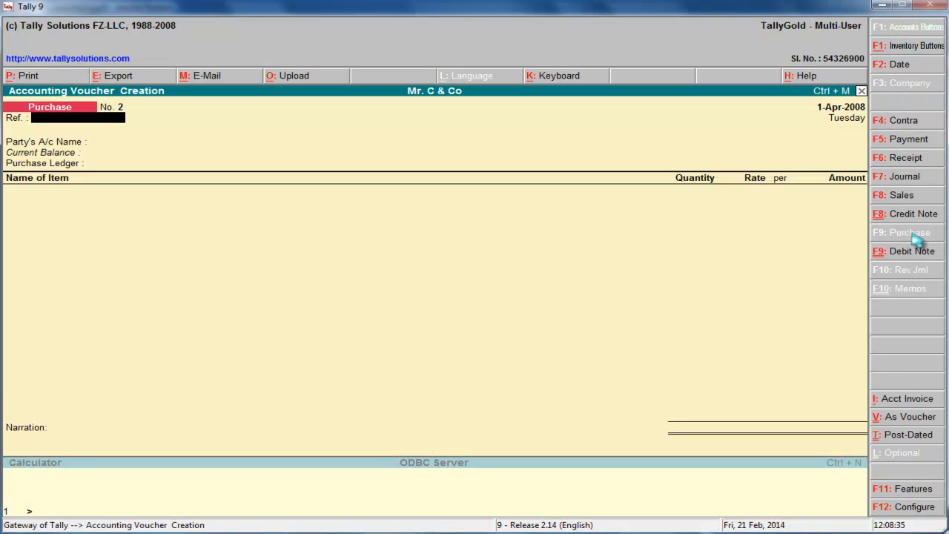
pyautogui.click(909, 256)
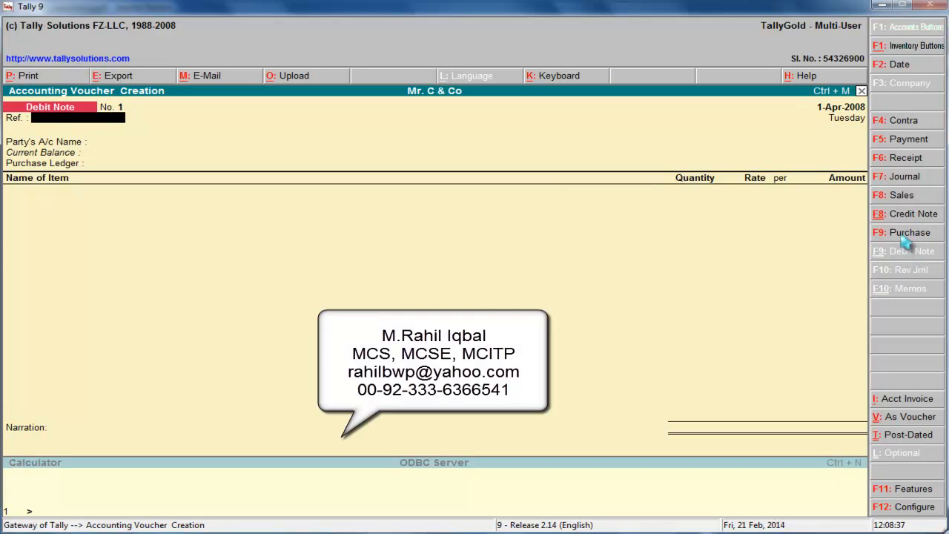
pyautogui.click(911, 235)
pyautogui.click(912, 253)
pyautogui.write('pr1 a bill no')
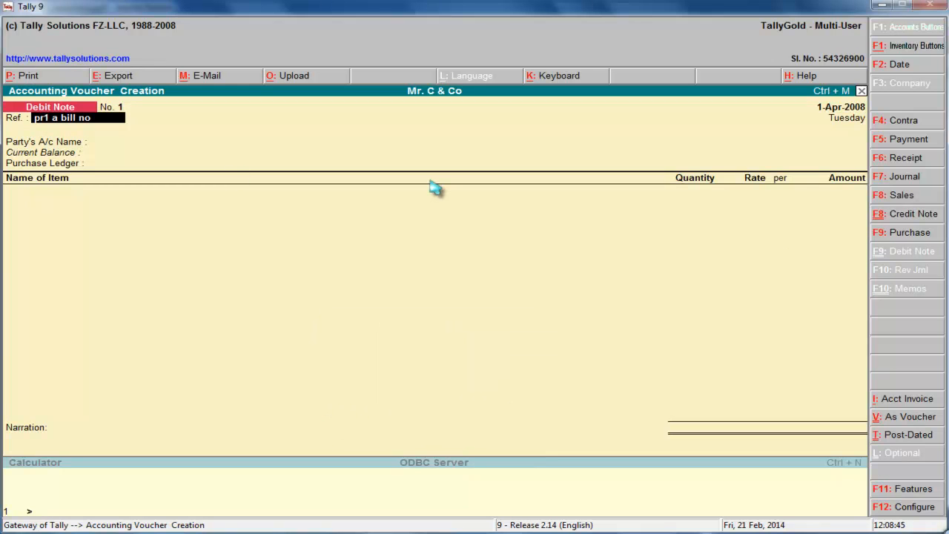
pyautogui.press('Return')
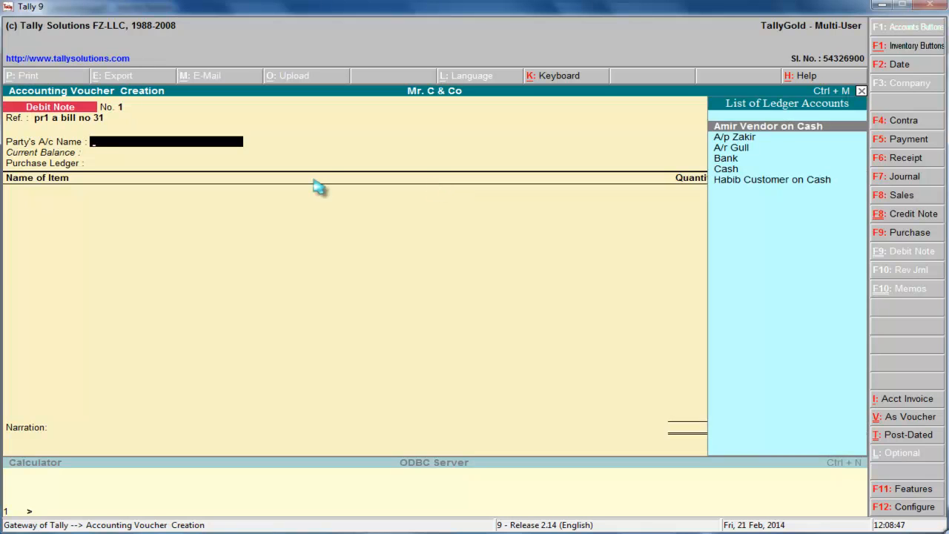
pyautogui.click(738, 138)
pyautogui.click(739, 139)
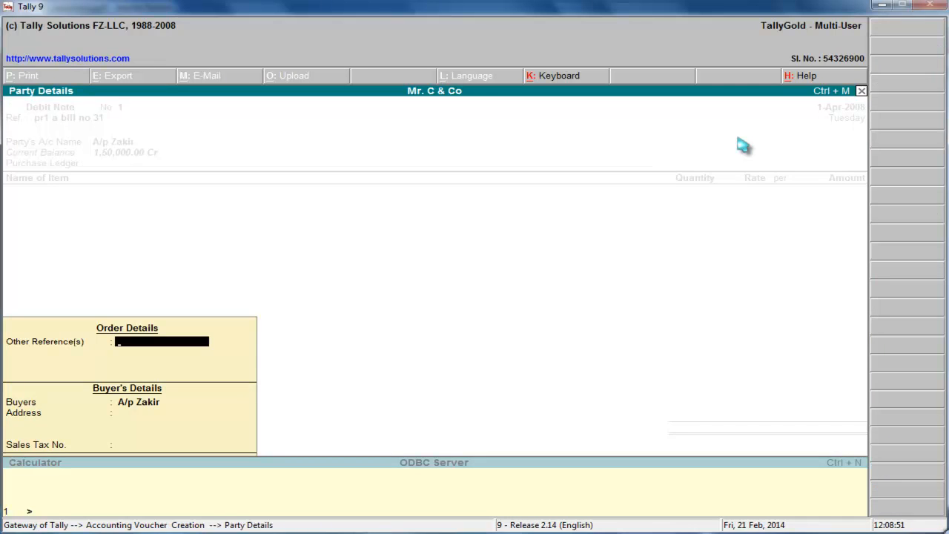
# Step: Accept the debit note's party details with the optional fields blank, and set Purchase Return as the purchase ledger
pyautogui.press('Return')
pyautogui.press('Return')
pyautogui.press('Return')
pyautogui.press('Return')
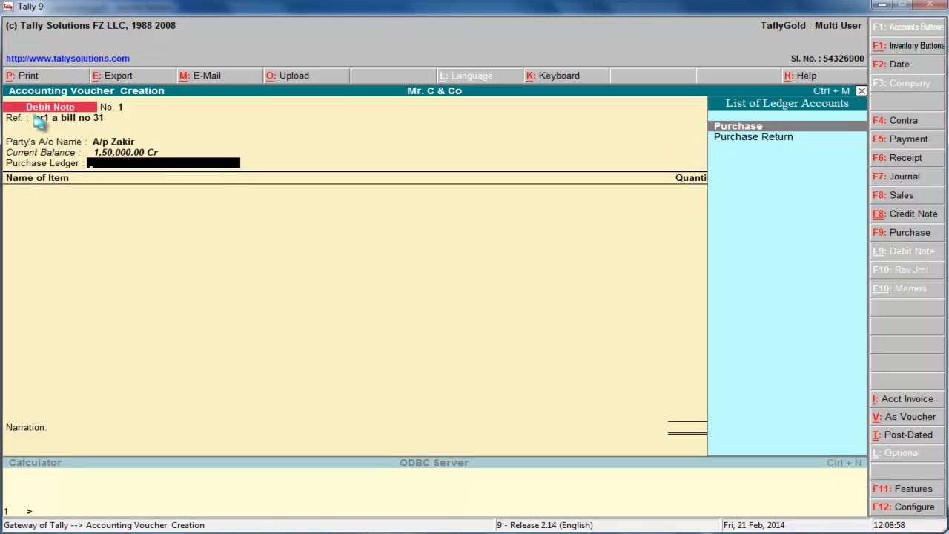
pyautogui.click(719, 138)
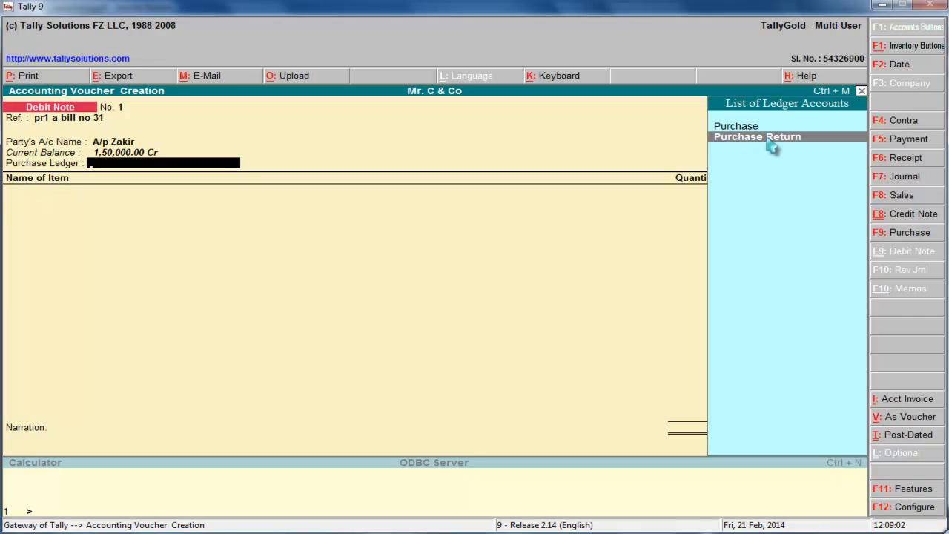
pyautogui.press('Return')
# Step: Add the item Shirts to the debit note with a quantity of 50 pcs at a rate of 150.00 per piece
pyautogui.write('Shirts')
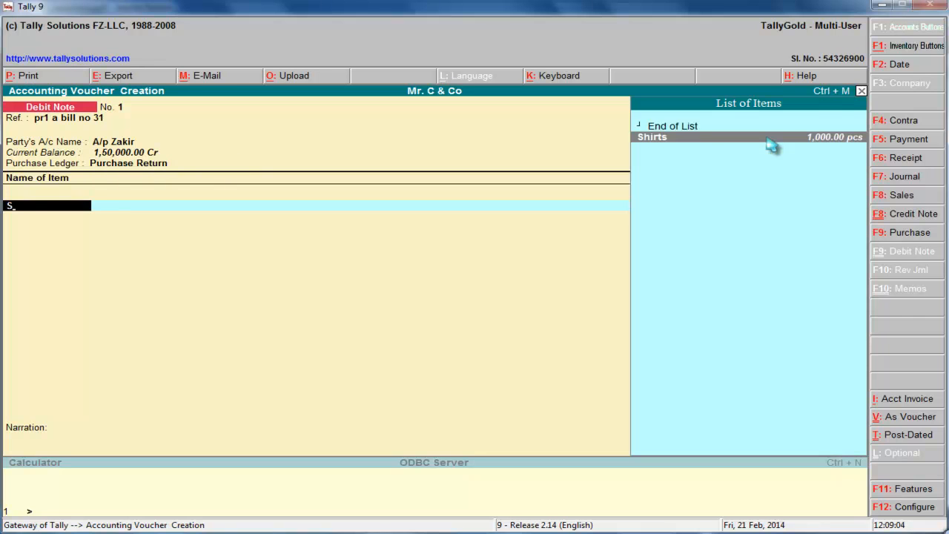
pyautogui.press('Return')
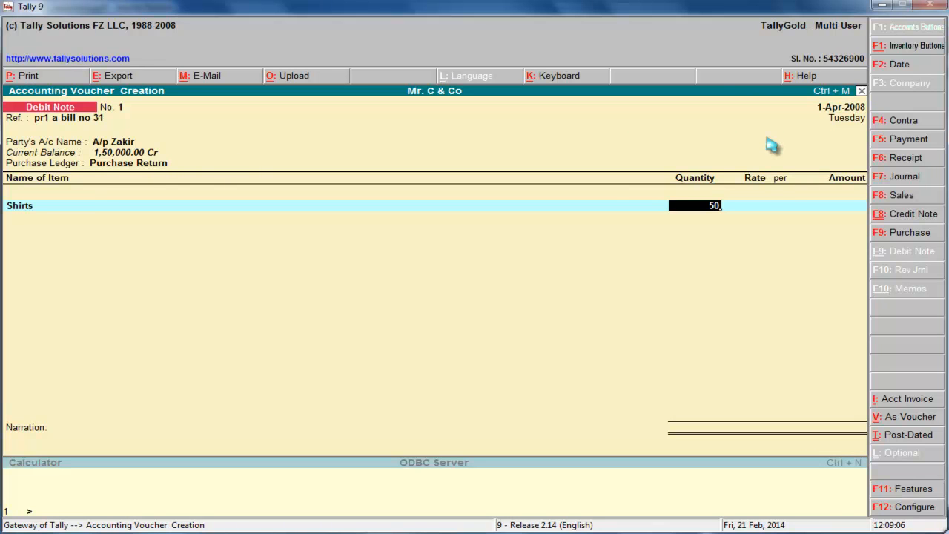
pyautogui.press('Return')
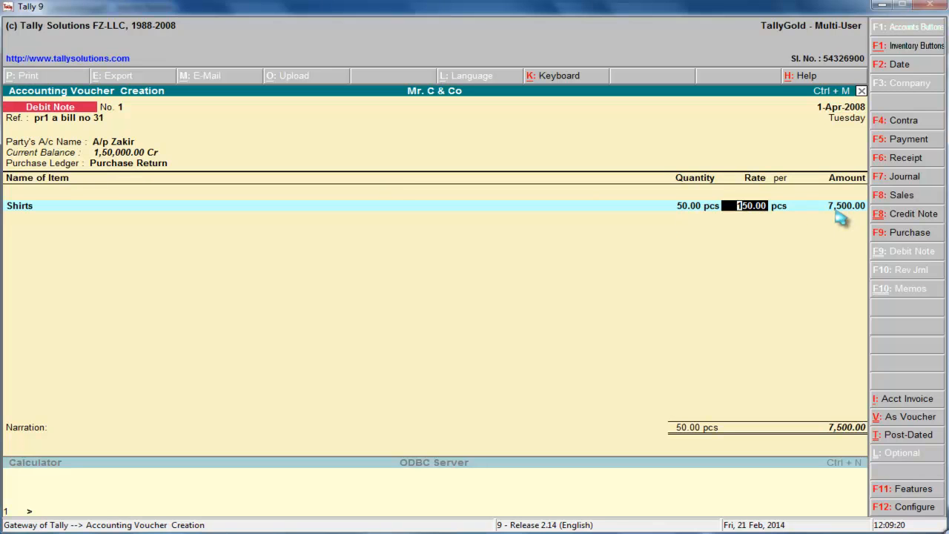
pyautogui.press('Return')
pyautogui.press('Return')
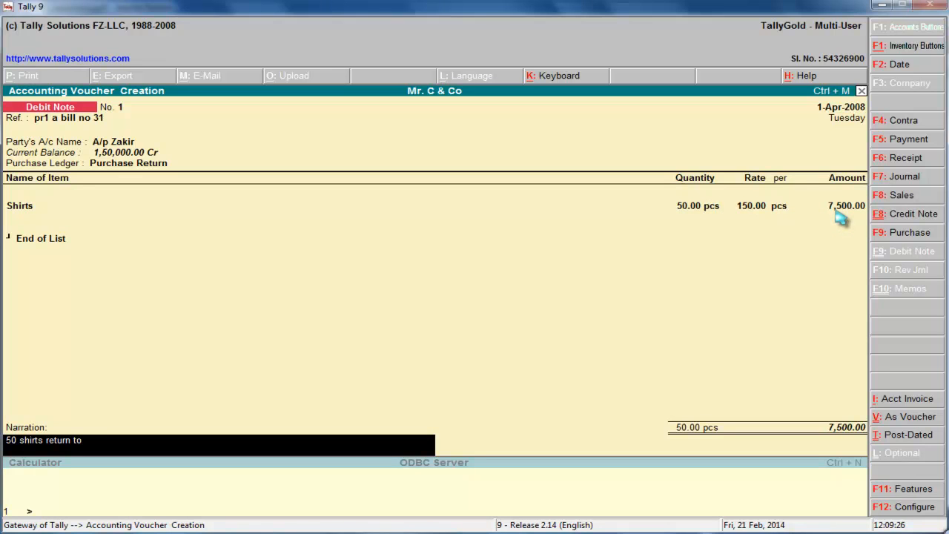
# Step: Add a narration that 50 shirts were returned to the supplier and adjusted against bill no 31, save the debit note, and leave voucher creation
pyautogui.write('and adjust againts')
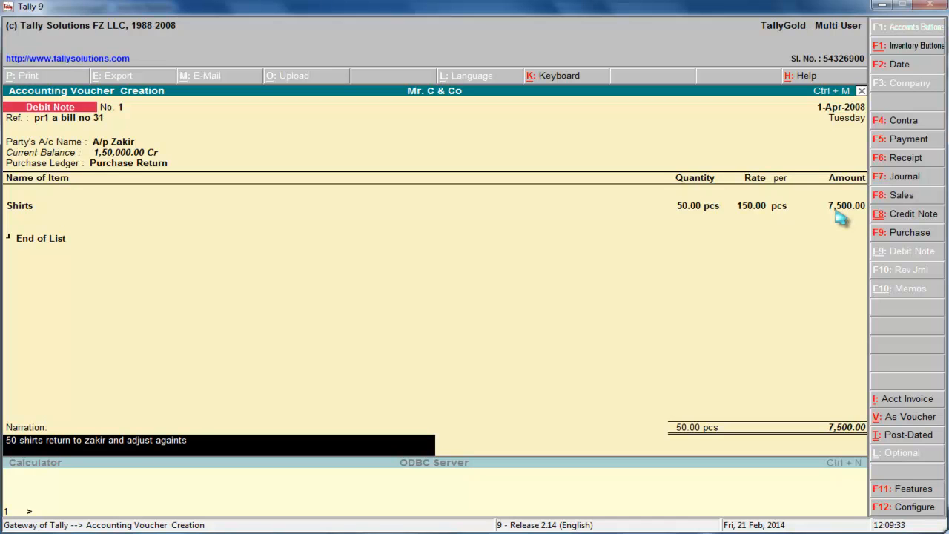
pyautogui.write(' bill no 31')
pyautogui.press('Return')
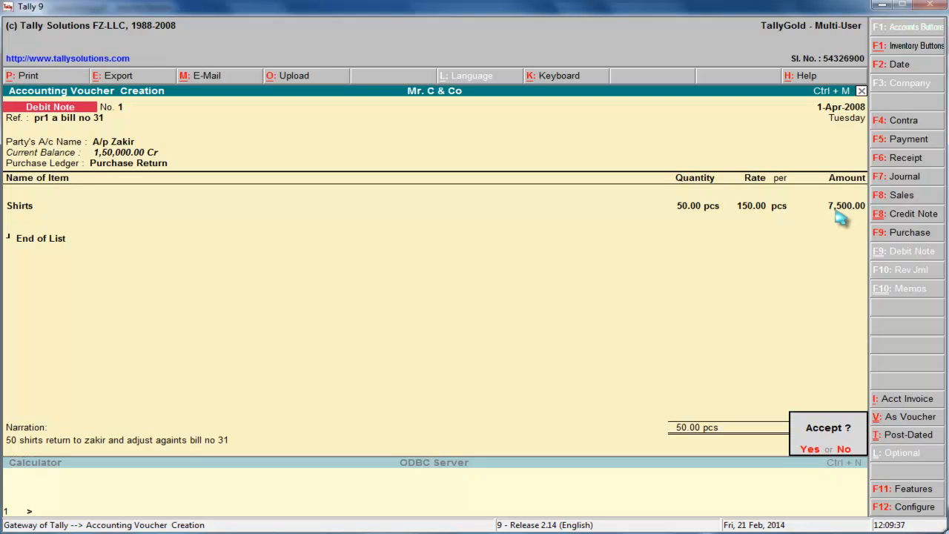
pyautogui.press('Return')
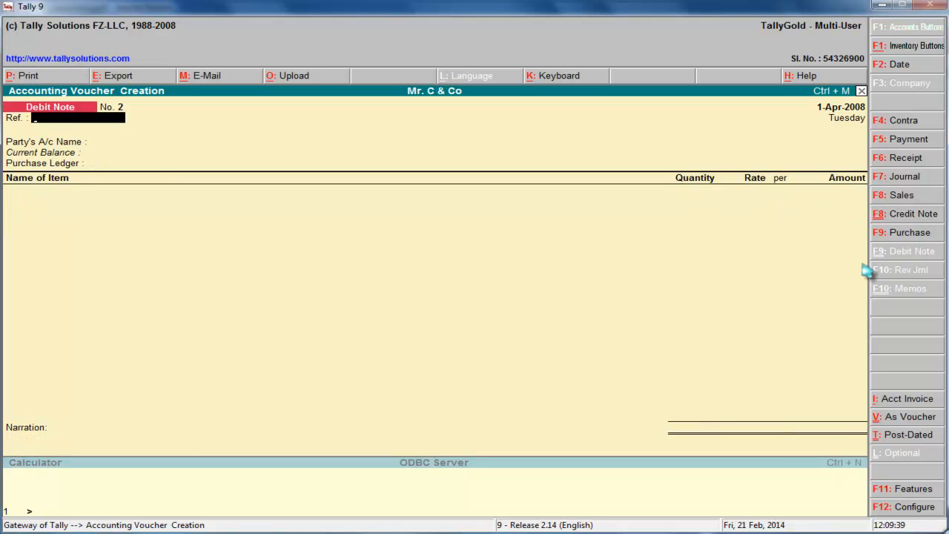
pyautogui.press('Escape')
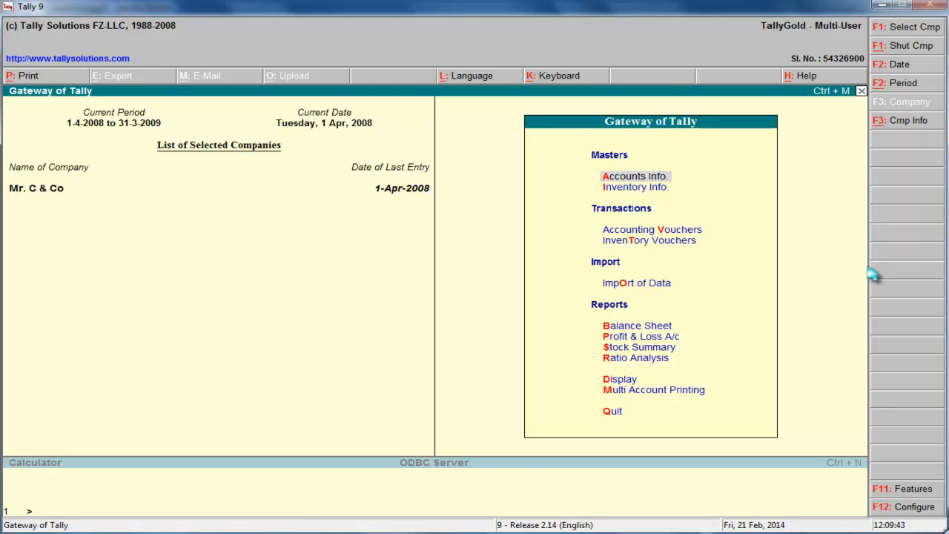
# Step: Display the A/p Zakir ledger vouchers from the account books, examine the purchase and purchase return entries, and return to the main menu
pyautogui.press('Down')
pyautogui.press('Down')
pyautogui.press('Down')
pyautogui.press('Down')
pyautogui.press('Down')
pyautogui.press('Down')
pyautogui.press('Down')
pyautogui.press('Down')
pyautogui.press('Down')
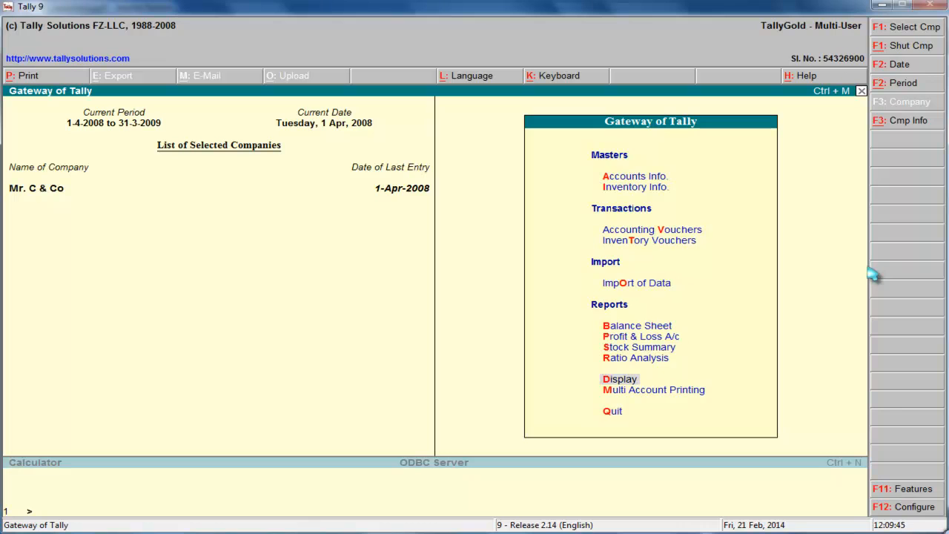
pyautogui.press('Return')
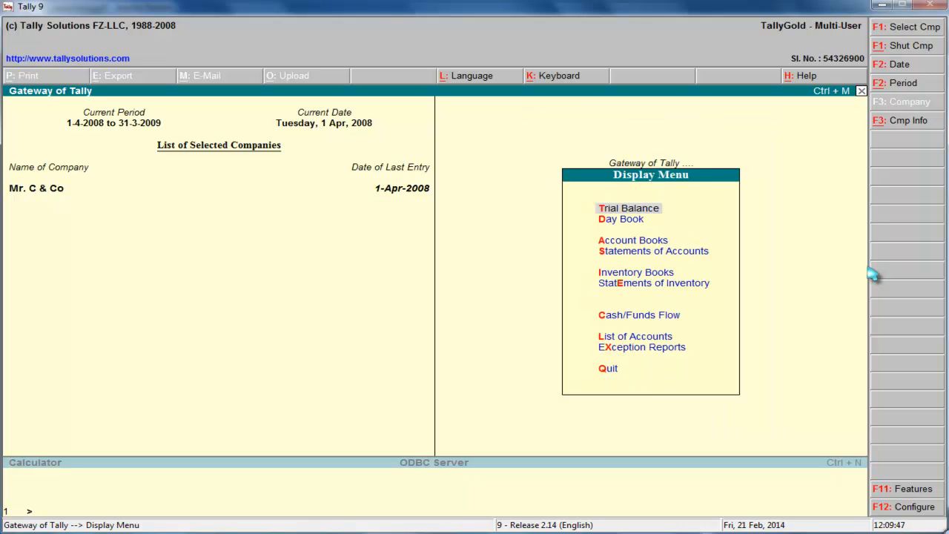
pyautogui.press('Down')
pyautogui.press('Down')
pyautogui.press('Return')
pyautogui.press('Down')
pyautogui.press('Return')
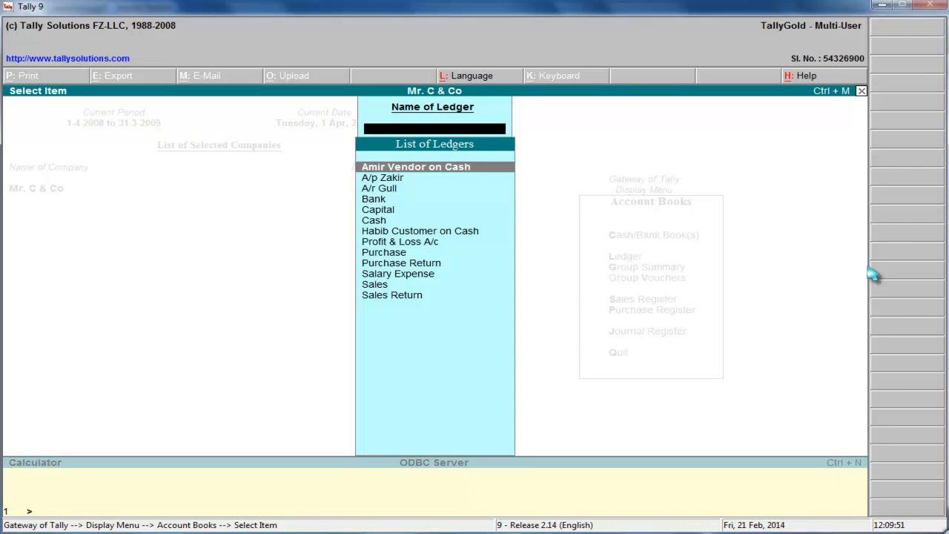
pyautogui.press('Down')
pyautogui.press('Down')
pyautogui.press('Down')
pyautogui.press('Down')
pyautogui.press('Down')
pyautogui.press('Down')
pyautogui.press('Up')
pyautogui.press('Up')
pyautogui.press('Up')
pyautogui.press('Up')
pyautogui.press('Up')
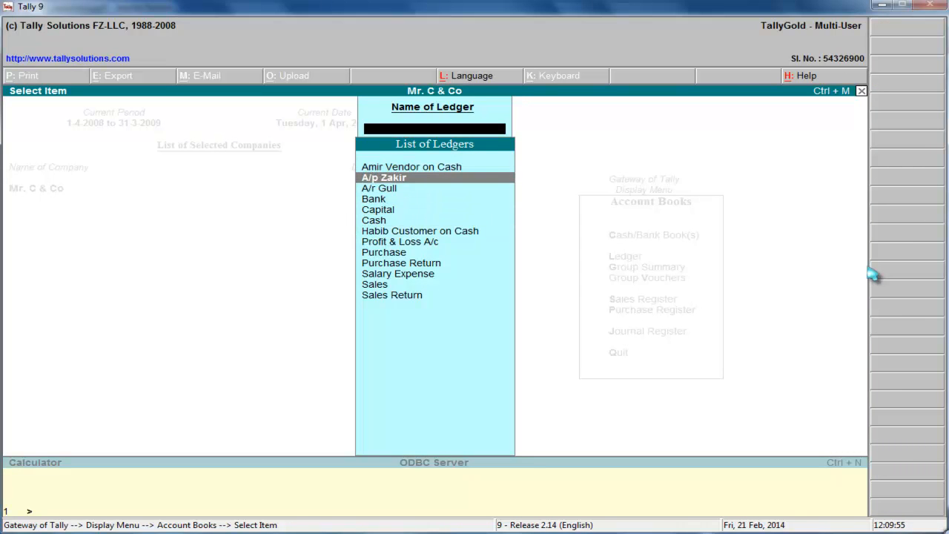
pyautogui.press('Return')
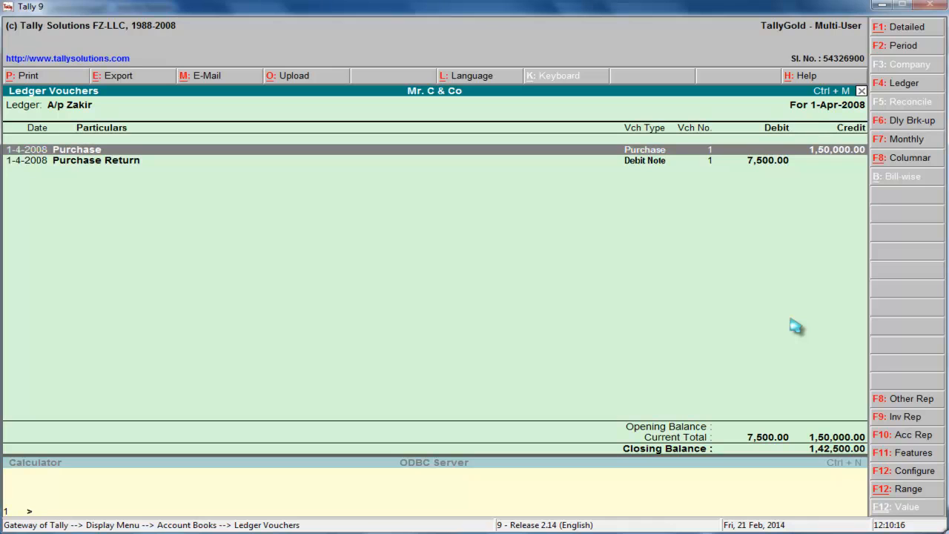
pyautogui.hotkey('alt', 'F1')
pyautogui.hotkey('alt', 'F1')
pyautogui.press('Escape')
pyautogui.press('Escape')
pyautogui.press('Escape')
pyautogui.press('Escape')
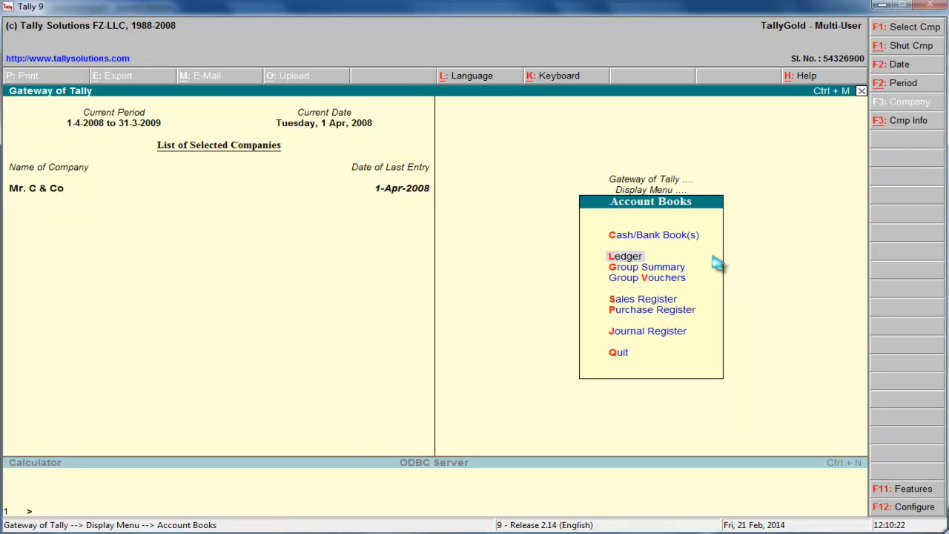
pyautogui.press('n')
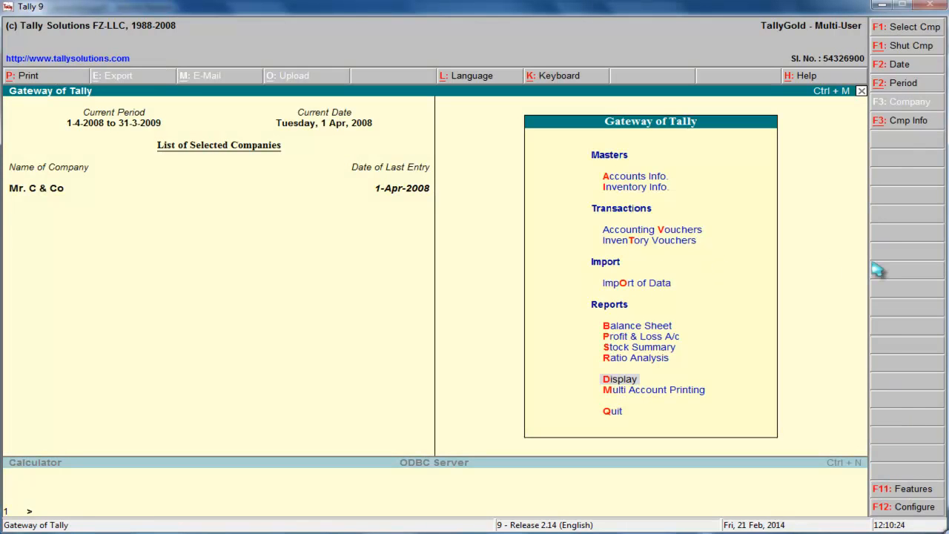
# Step: Reopen the A/p Zakir ledger from the account books for another check, and return to the Gateway of Tally
pyautogui.press('Up')
pyautogui.press('Down')
pyautogui.press('Return')
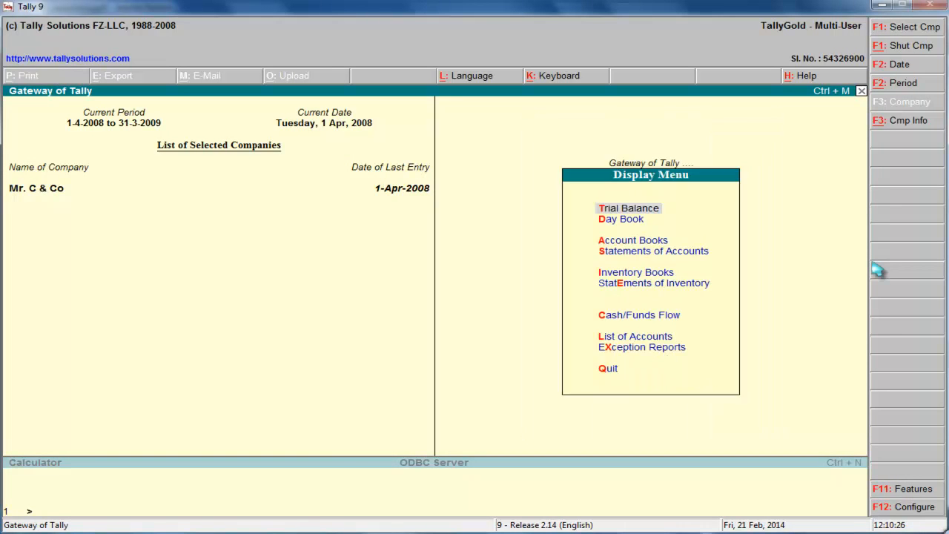
pyautogui.press('Down')
pyautogui.press('Down')
pyautogui.press('Return')
pyautogui.press('Down')
pyautogui.press('Return')
pyautogui.press('Down')
pyautogui.press('Down')
pyautogui.press('Down')
pyautogui.press('Down')
pyautogui.press('Down')
pyautogui.press('Down')
pyautogui.press('Down')
pyautogui.press('Down')
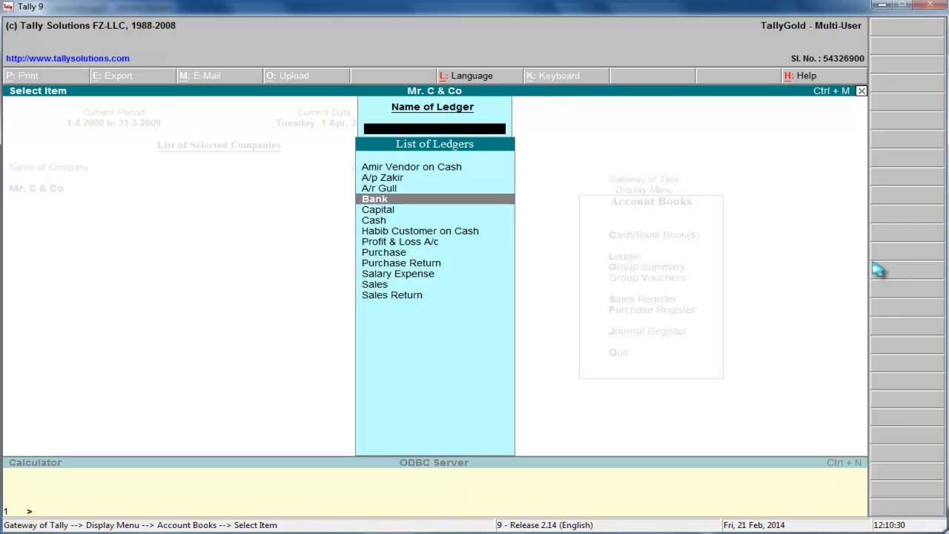
pyautogui.press('Up')
pyautogui.press('Up')
pyautogui.press('Up')
pyautogui.press('Up')
pyautogui.press('Up')
pyautogui.press('Up')
pyautogui.press('Up')
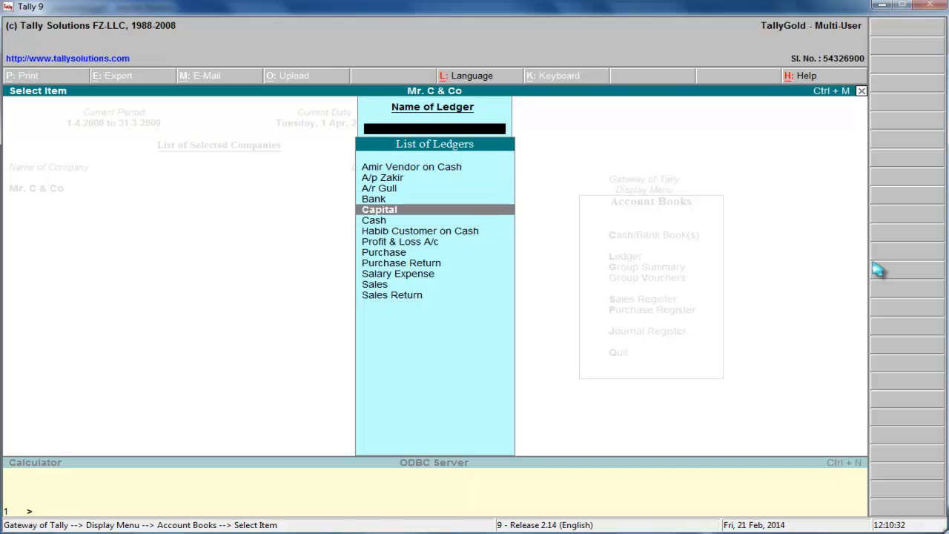
pyautogui.press('Return')
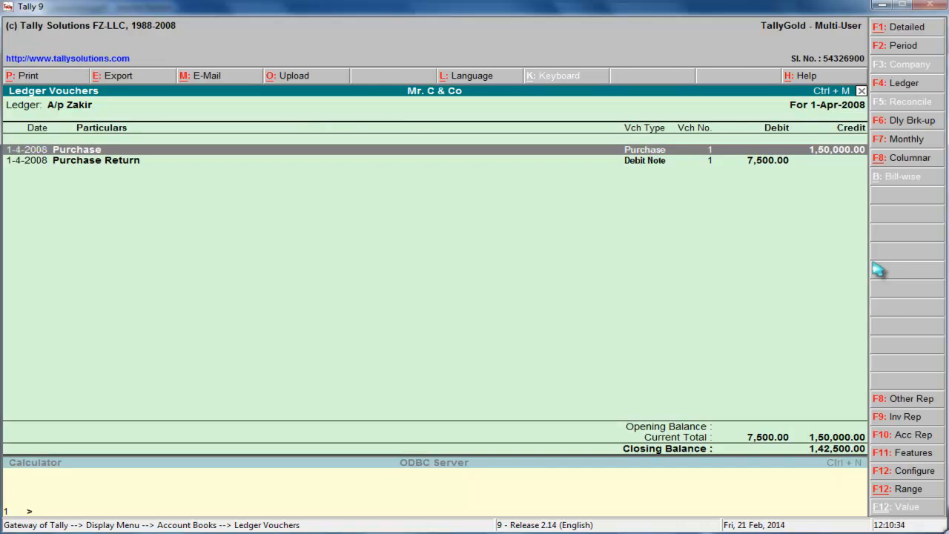
pyautogui.press('Escape')
pyautogui.press('Escape')
pyautogui.press('Escape')
pyautogui.press('Escape')
pyautogui.press('Escape')
# Step: Look up the 10-7-2004 credit sale of shirts in the questions PDF, and return to Tally
pyautogui.click(881, 6)
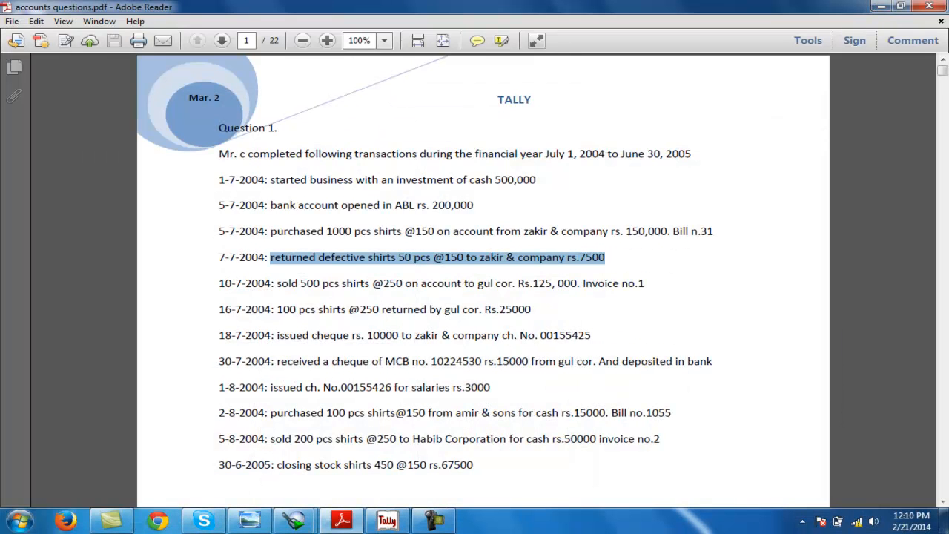
pyautogui.moveTo(220, 283); pyautogui.dragTo(619, 283)
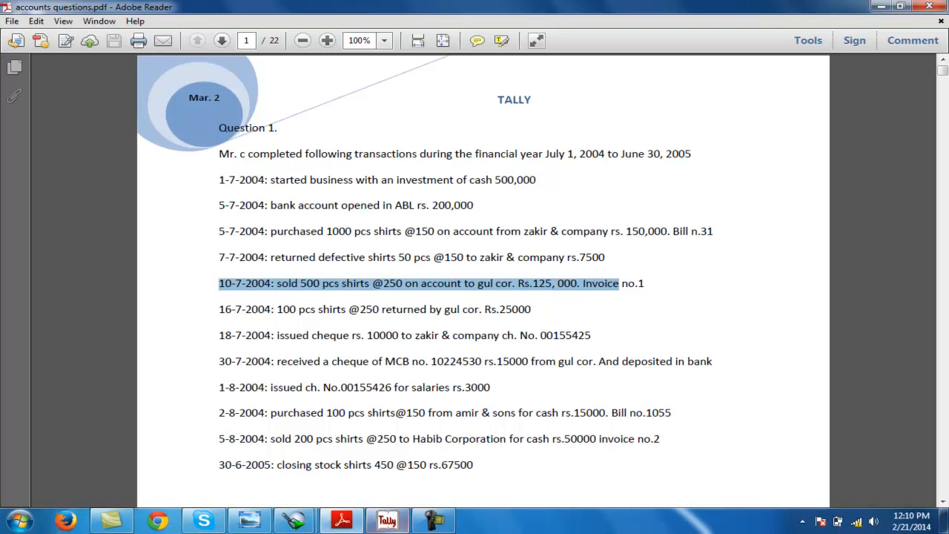
pyautogui.click(387, 520)
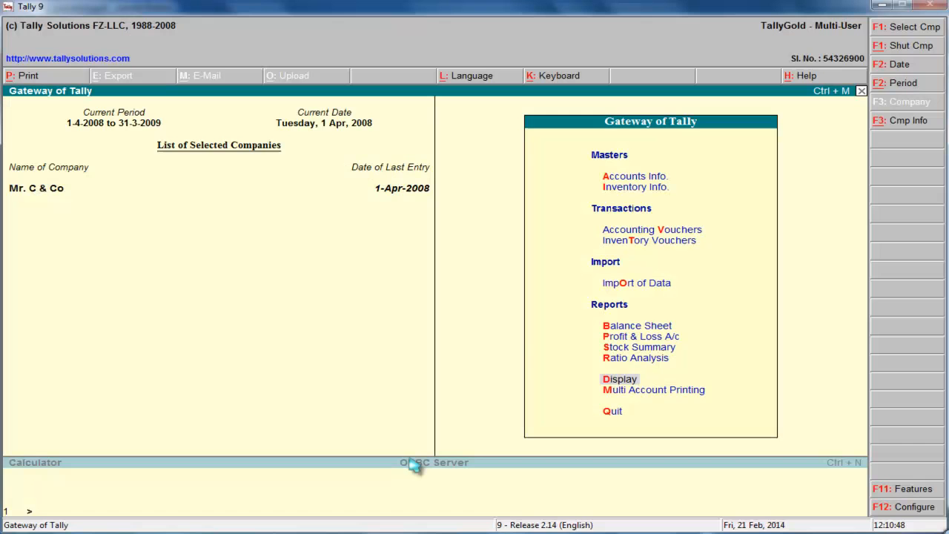
# Step: Start a sales voucher with the reference "inv1"
pyautogui.click(651, 231)
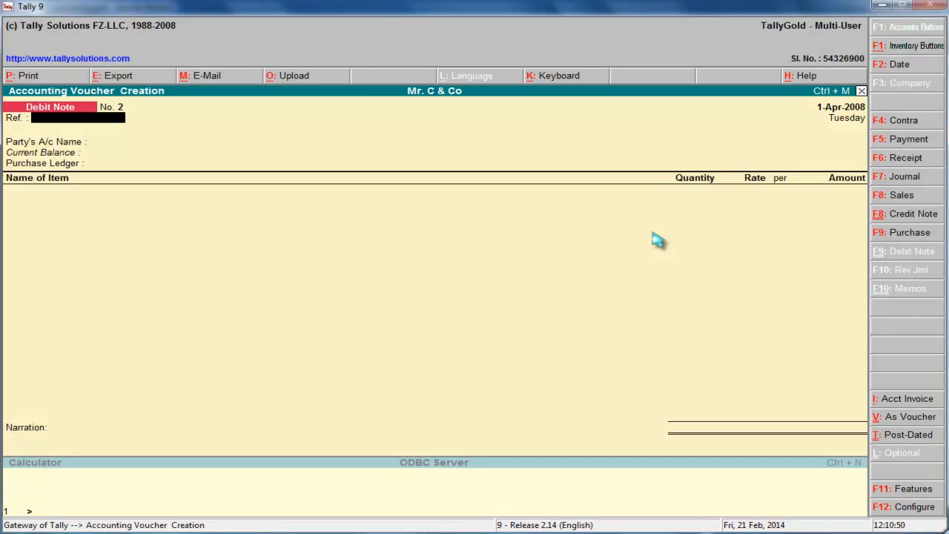
pyautogui.click(903, 197)
pyautogui.write('inv1')
pyautogui.press('Return')
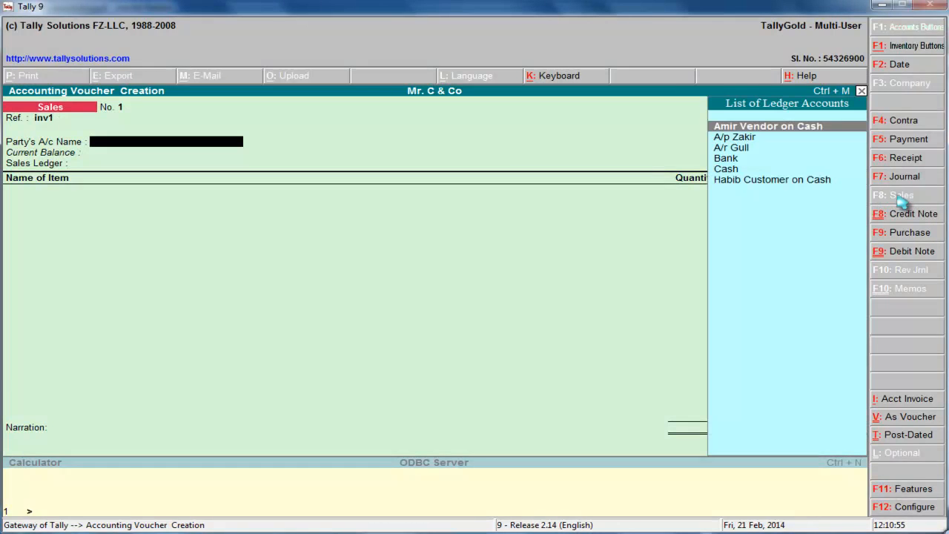
# Step: Set A/r Gull as the sales voucher's party account and accept the remaining party details without additions
pyautogui.press('Down')
pyautogui.press('Down')
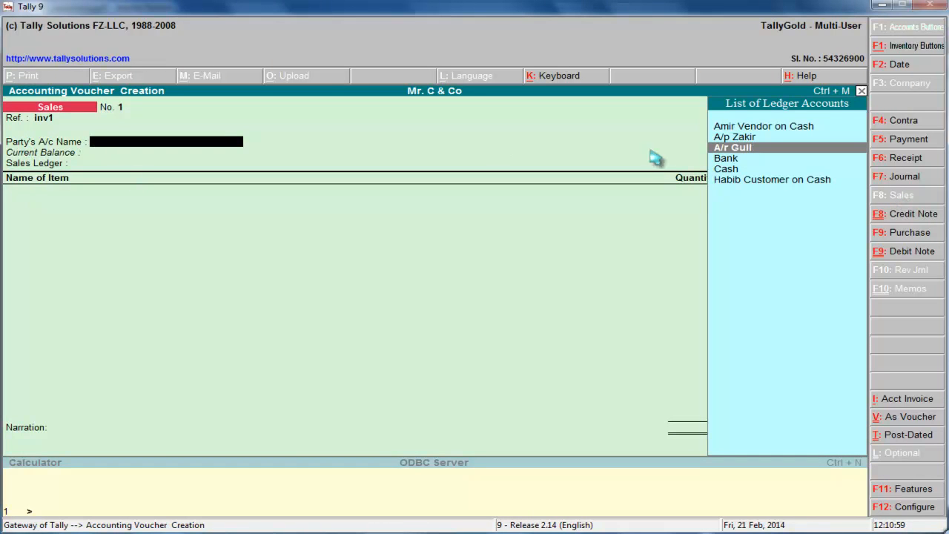
pyautogui.press('Return')
pyautogui.press('Return')
pyautogui.press('Return')
pyautogui.press('Return')
pyautogui.press('Return')
pyautogui.press('Return')
pyautogui.press('Return')
pyautogui.press('Return')
pyautogui.press('Return')
pyautogui.press('Return')
pyautogui.press('Return')
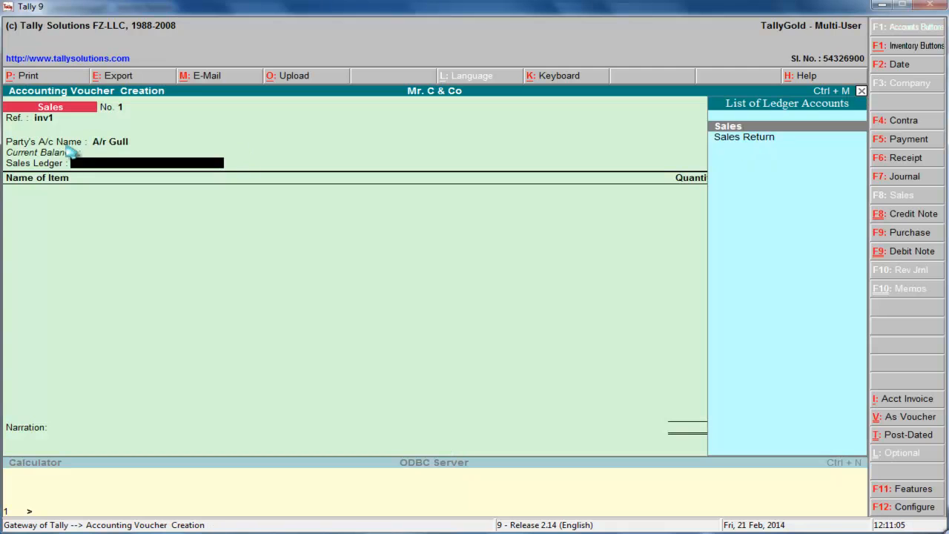
# Step: Choose Sales as the sales ledger and add the item Shirts with 500 pcs at a rate of 250 per piece
pyautogui.write('S')
pyautogui.press('Down')
pyautogui.press('Return')
pyautogui.press('Return')
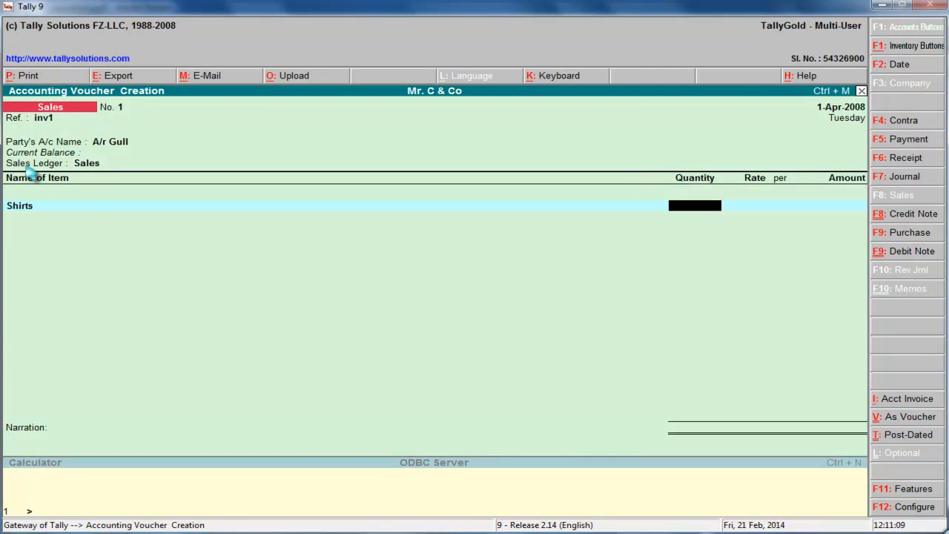
pyautogui.write('500')
pyautogui.press('Return')
pyautogui.write('250')
pyautogui.press('Return')
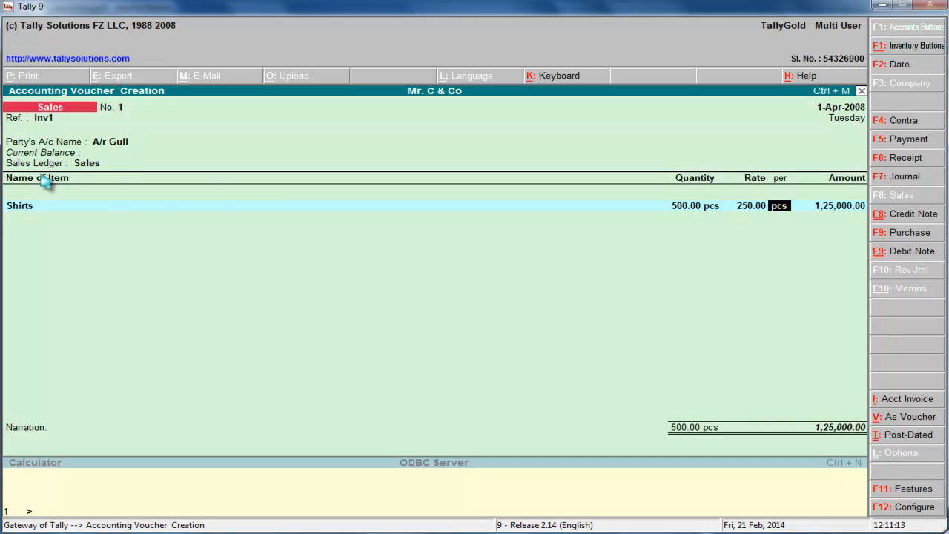
pyautogui.press('Return')
pyautogui.press('Return')
pyautogui.press('Return')
pyautogui.press('Return')
# Step: Add a narration that 500 shirts were sold on credit @ 250 each to the customer, and save the sales voucher
pyautogui.write('n')
pyautogui.write('sold')
pyautogui.write(' 500')
pyautogui.write(' shirts')
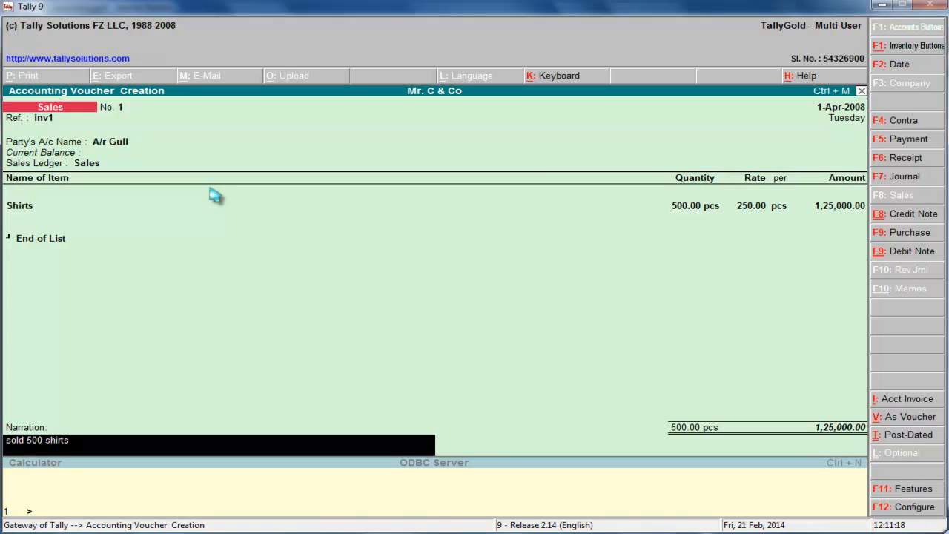
pyautogui.write(' on credit @ 250 Each to')
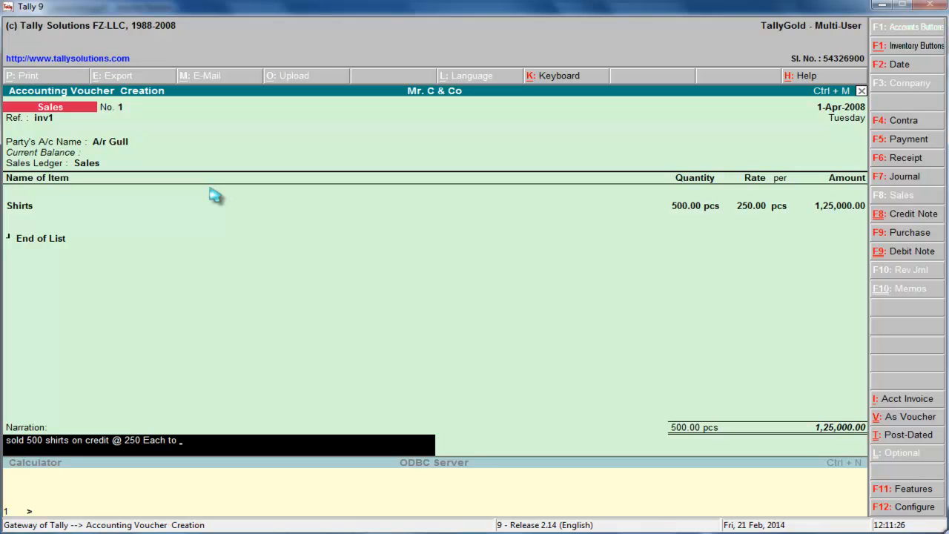
pyautogui.write(' Gull')
pyautogui.press('Return')
pyautogui.press('Return')
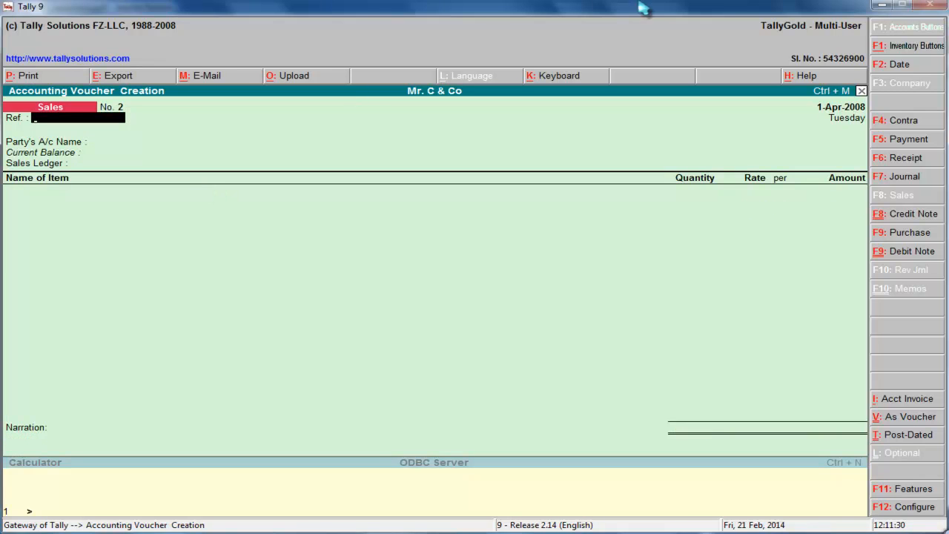
# Step: Look up the transaction after the 10-7-2004 sale in the questions PDF, and return to Tally
pyautogui.click(881, 5)
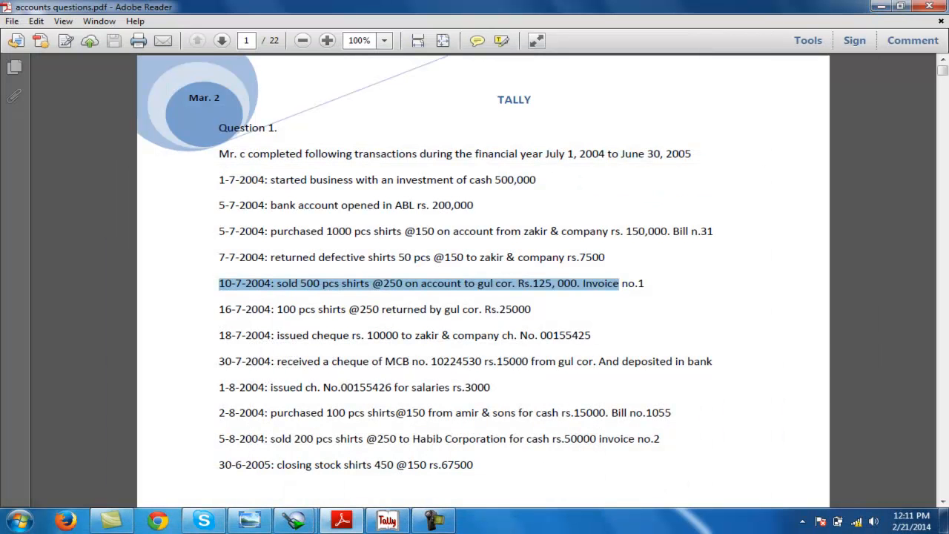
pyautogui.click(385, 521)
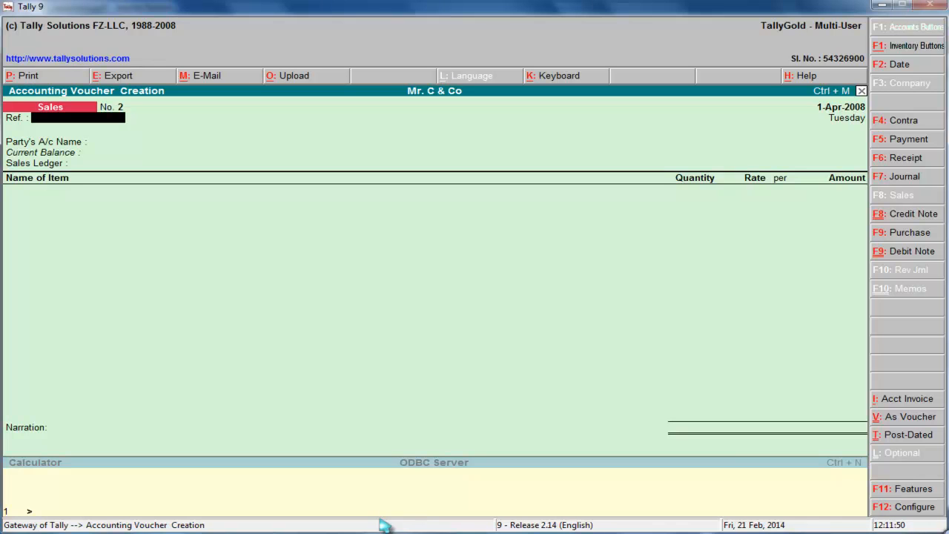
# Step: Review the saved vouchers back to the opening journal entry, and return to the blank sales voucher
pyautogui.press('pageup')
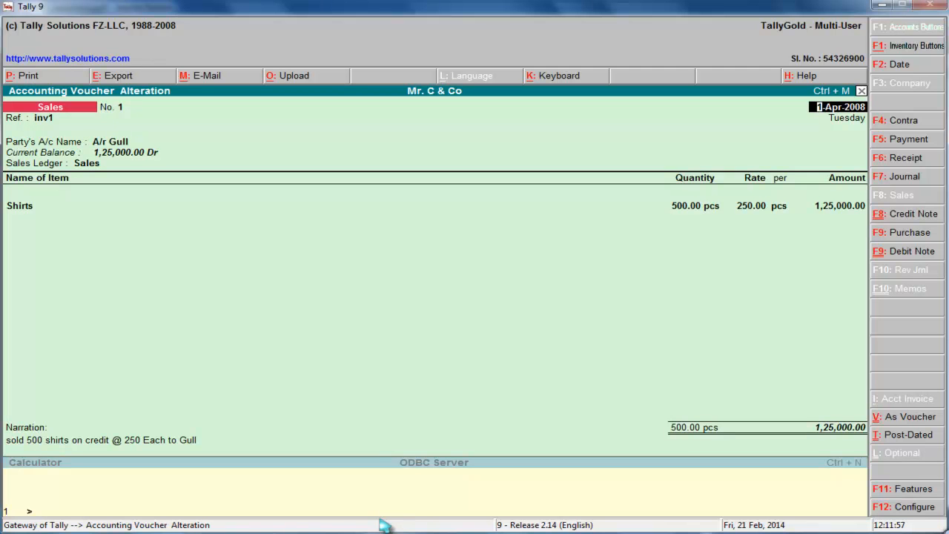
pyautogui.press('pageup')
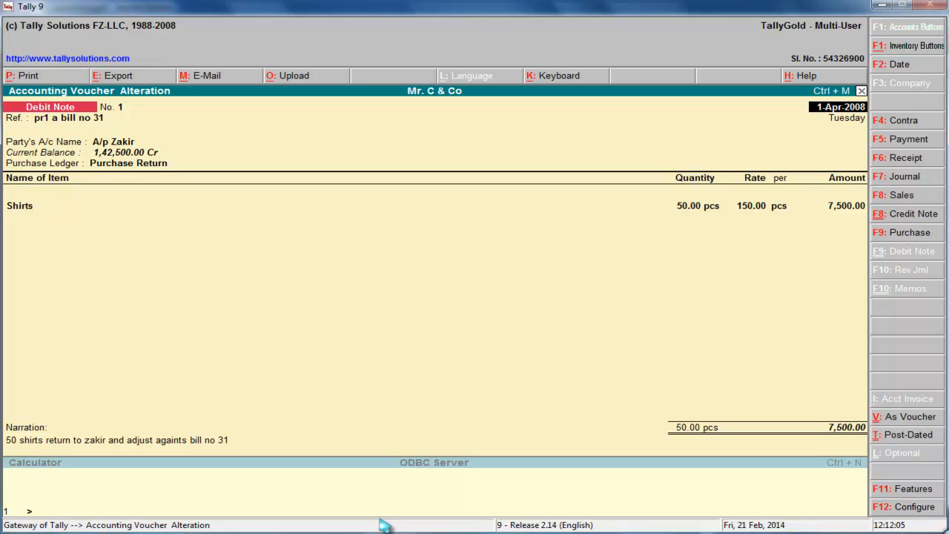
pyautogui.press('pageup')
pyautogui.press('pageup')
pyautogui.press('pageup')
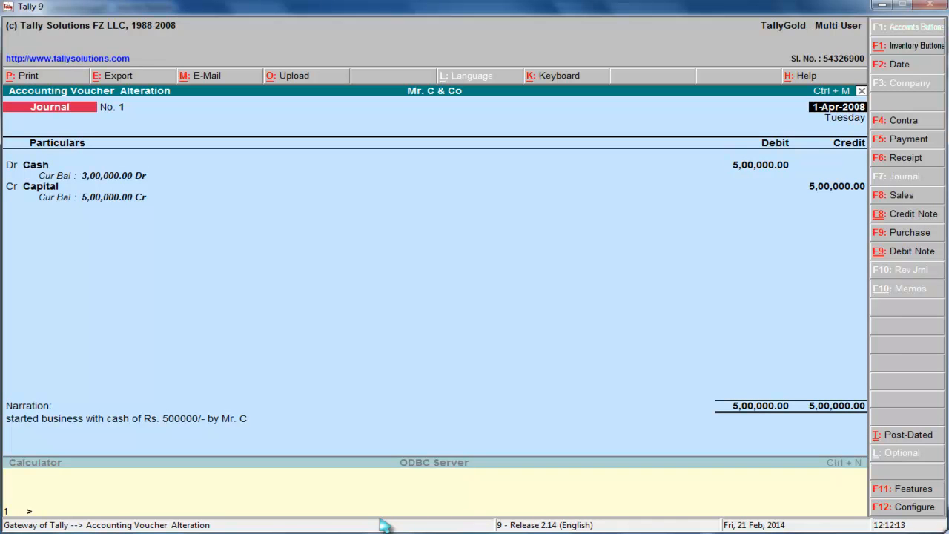
pyautogui.press('pagedown')
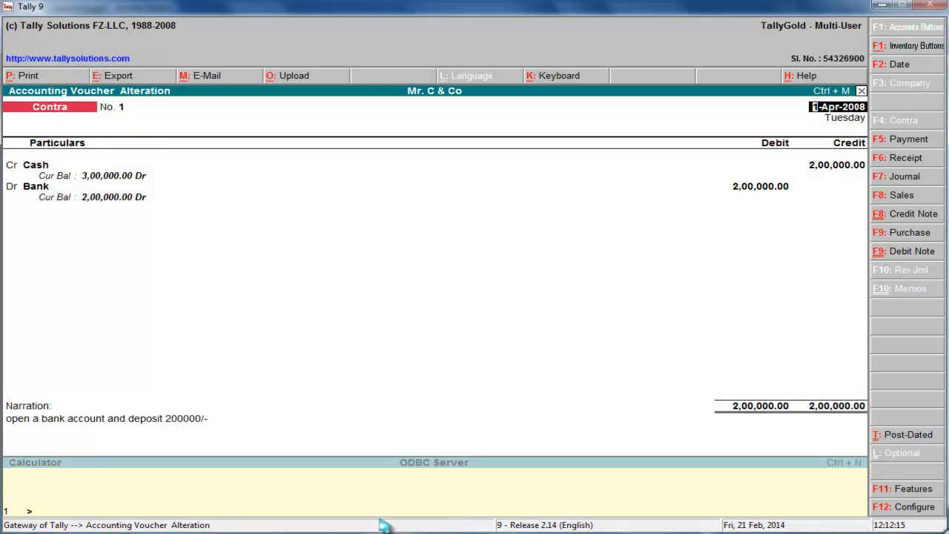
pyautogui.press('pagedown')
pyautogui.press('pagedown')
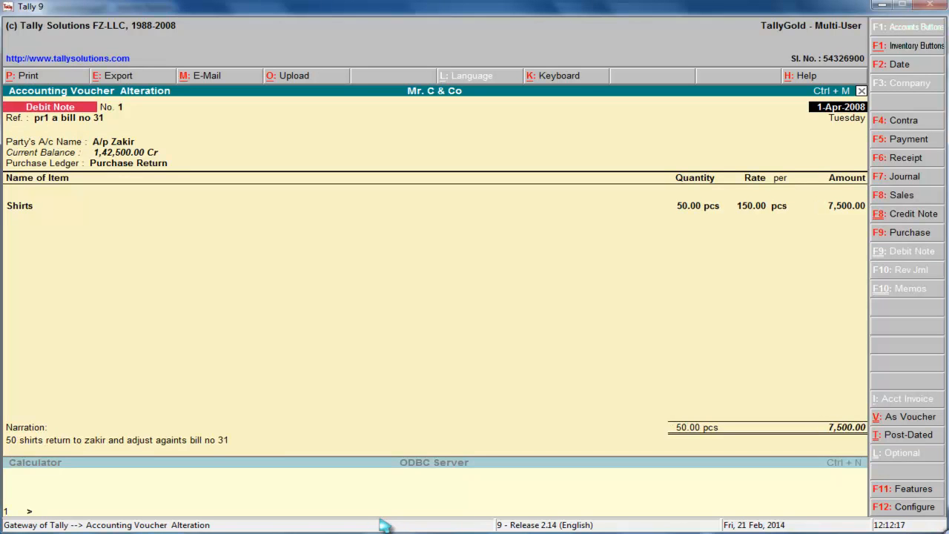
pyautogui.press('pagedown')
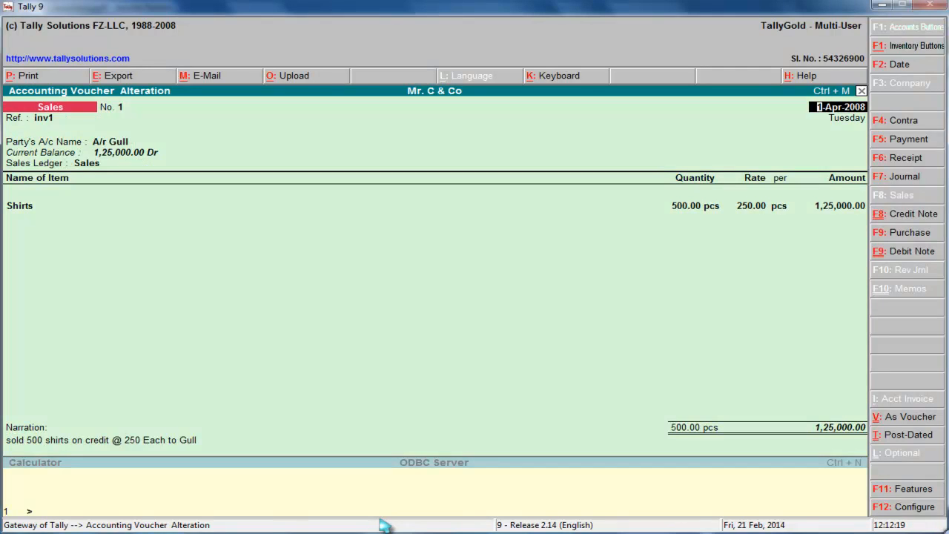
pyautogui.press('pagedown')
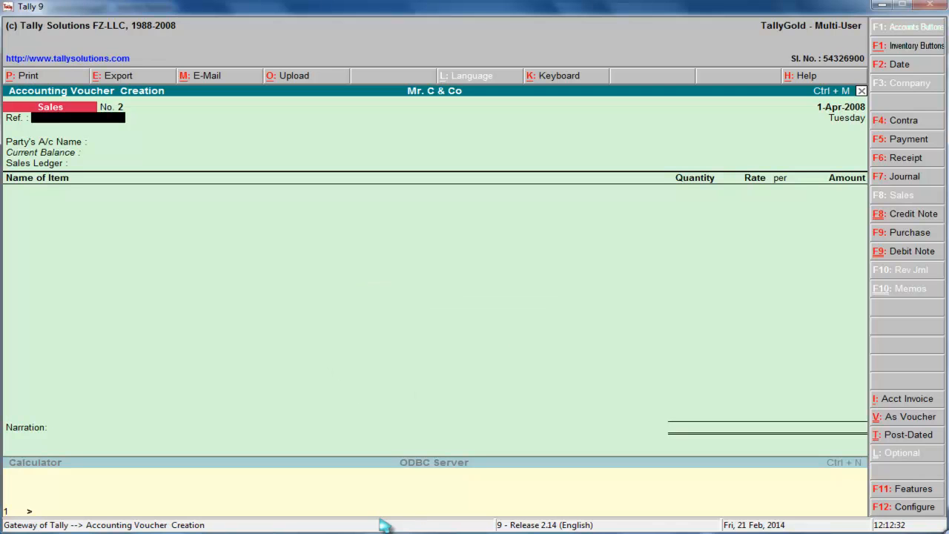
# Step: Look up the 16-7-2004 transaction in the accounts questions PDF, and return to Tally
pyautogui.click(881, 5)
pyautogui.moveTo(218, 310); pyautogui.dragTo(530, 310)
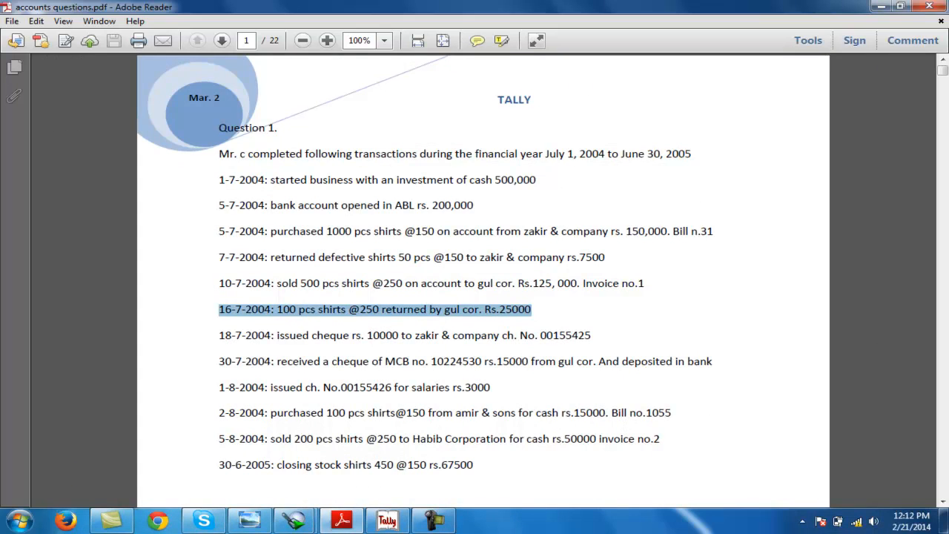
pyautogui.click(387, 520)
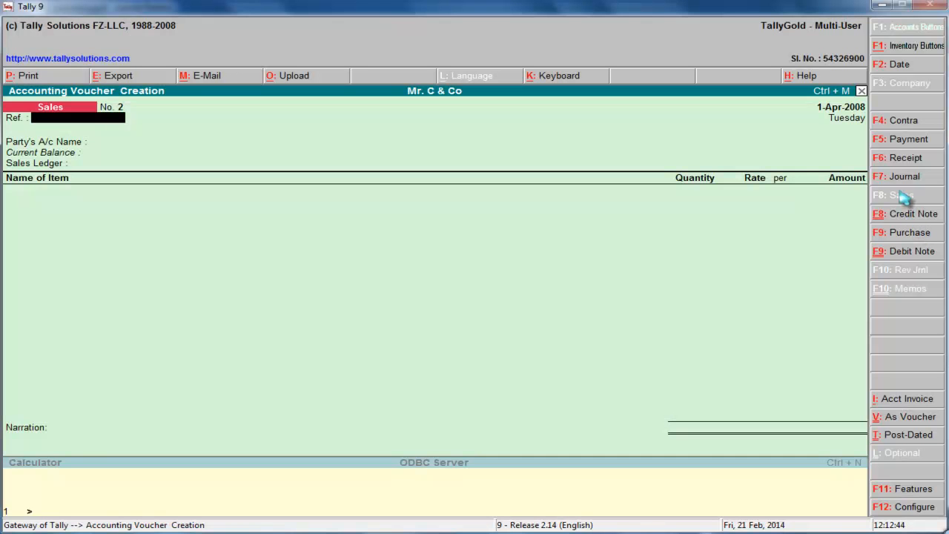
# Step: Start a credit note voucher with the reference sr1 a inv1
pyautogui.click(911, 215)
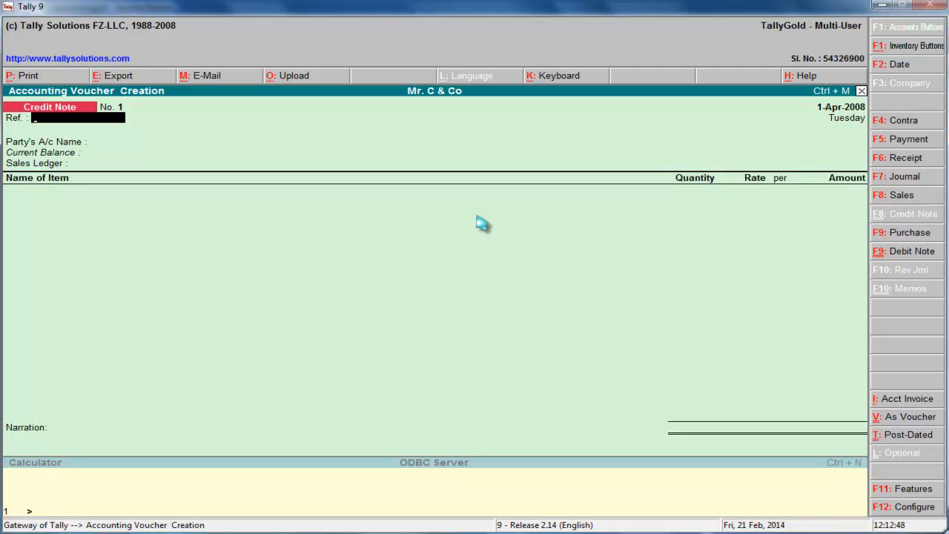
pyautogui.write('1 a inv1')
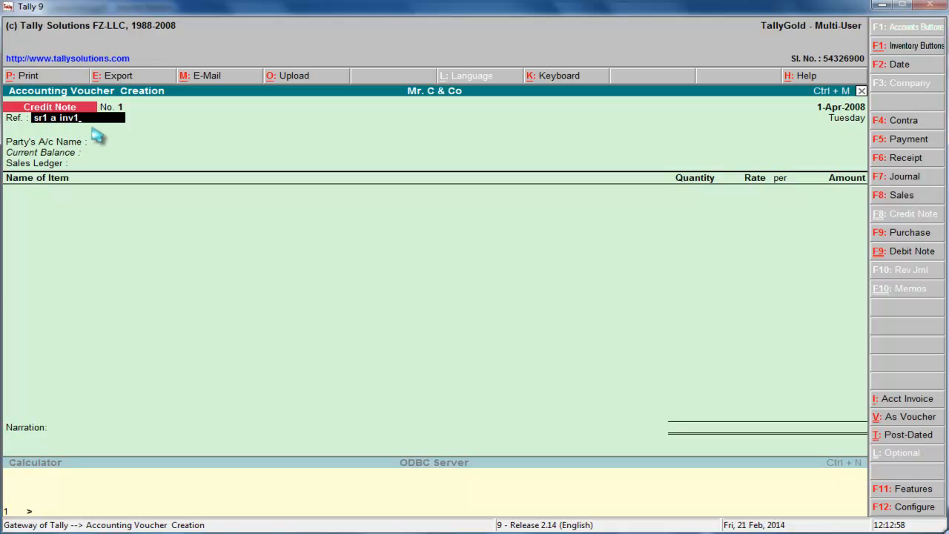
pyautogui.press('Return')
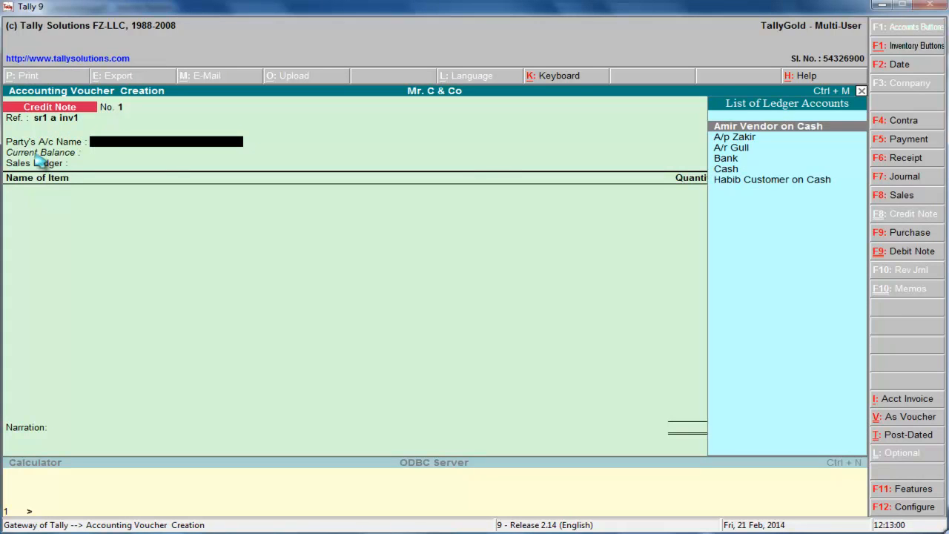
# Step: Set A/r Gull as the credit note's party account and accept the remaining party details without additions
pyautogui.press('Down')
pyautogui.press('Down')
pyautogui.press('Return')
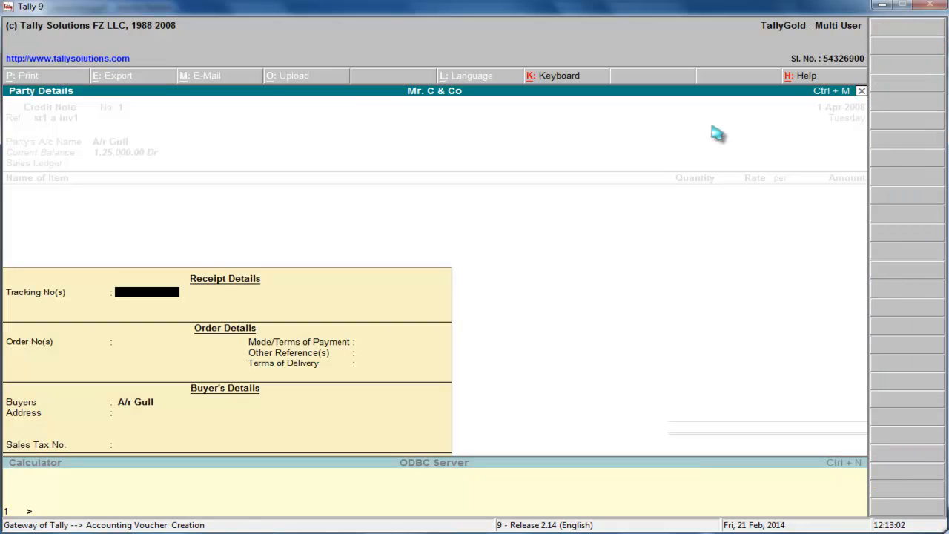
pyautogui.press('Return')
pyautogui.press('Return')
pyautogui.press('Return')
pyautogui.press('Return')
pyautogui.press('Return')
pyautogui.press('Return')
pyautogui.press('Return')
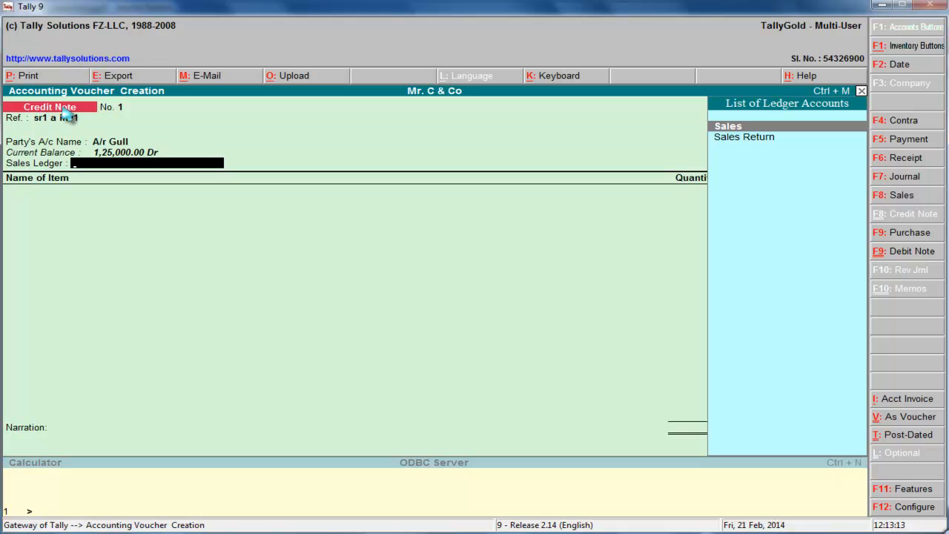
# Step: Choose Sales Return as the credit note's sales ledger and add the item Shirts with 100 pcs at a rate of 250 per piece
pyautogui.click(760, 139)
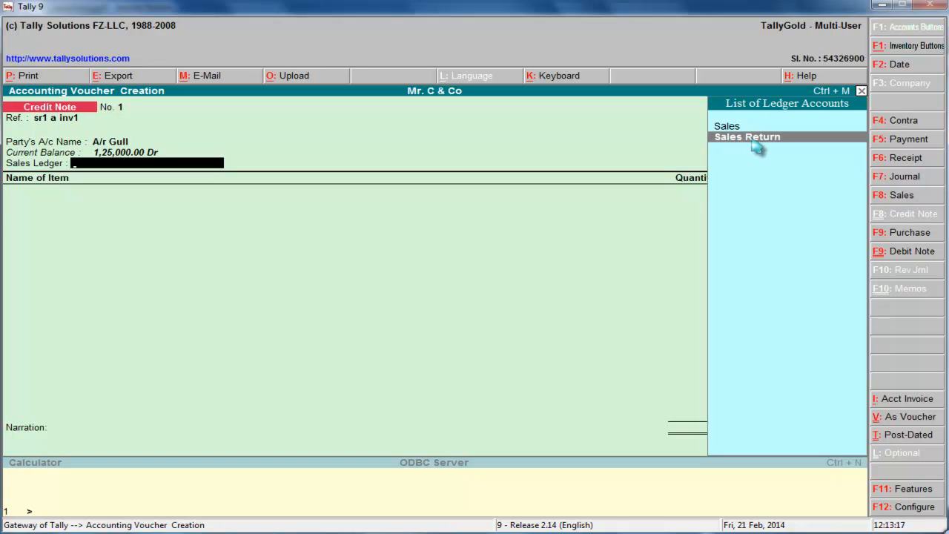
pyautogui.press('Return')
pyautogui.write('S')
pyautogui.press('Return')
pyautogui.write('1000')
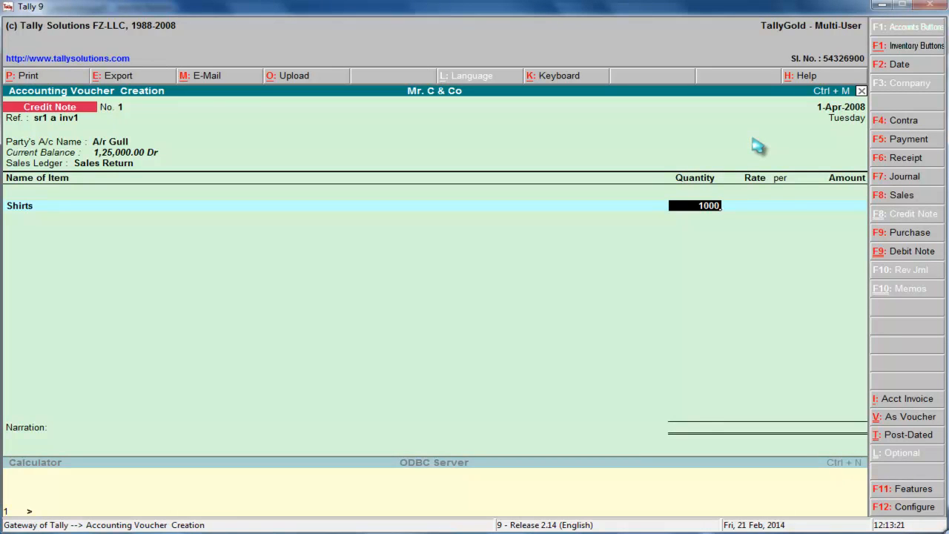
pyautogui.press('BackSpace')
pyautogui.press('Return')
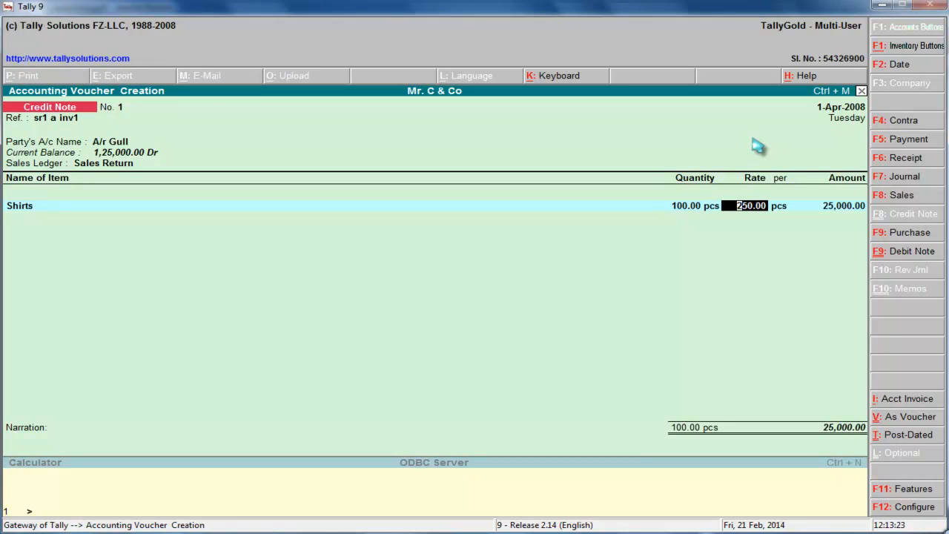
pyautogui.press('Return')
pyautogui.press('Return')
pyautogui.press('Return')
pyautogui.press('Return')
# Step: Add the narration "retun 100 shirts and we adjust inv1" and save the credit note
pyautogui.write('retun')
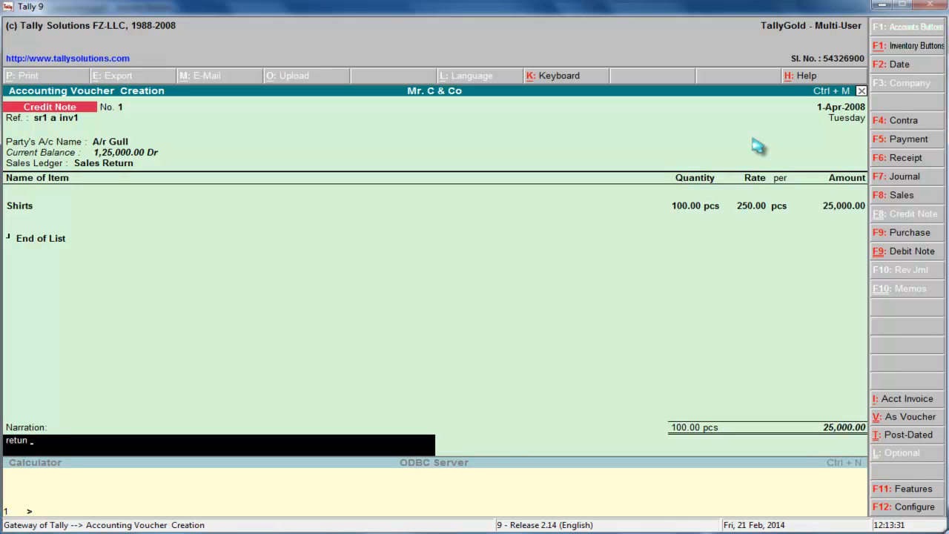
pyautogui.write(' 100 shirts and we adjust inv1')
pyautogui.press('Return')
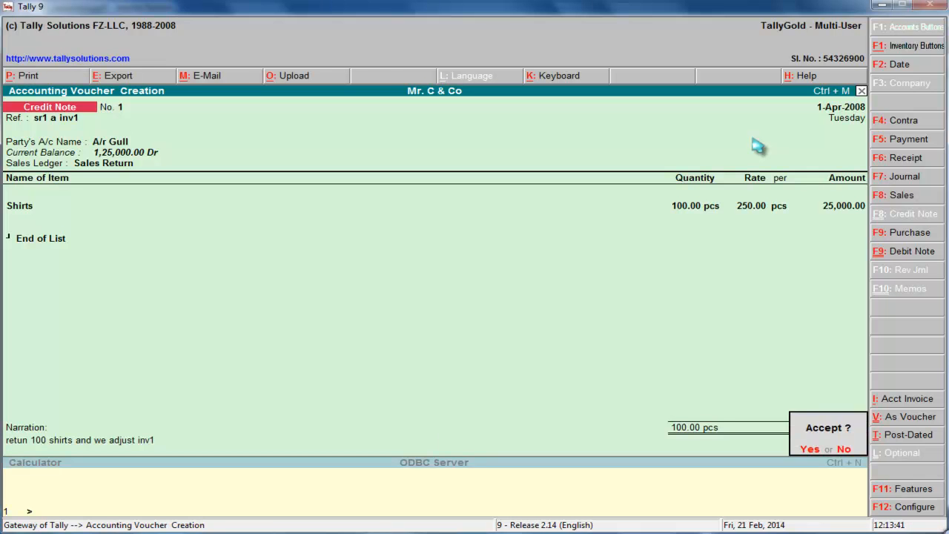
pyautogui.press('Return')
# Step: Look up the 18-7-2004 transaction in the accounts questions PDF, and return to Tally
pyautogui.click(881, 6)
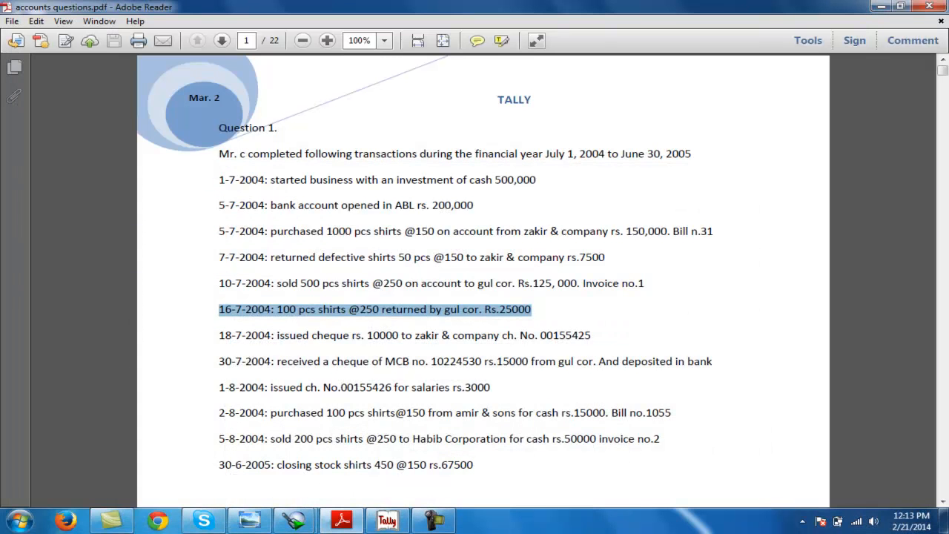
pyautogui.moveTo(220, 335); pyautogui.dragTo(591, 336)
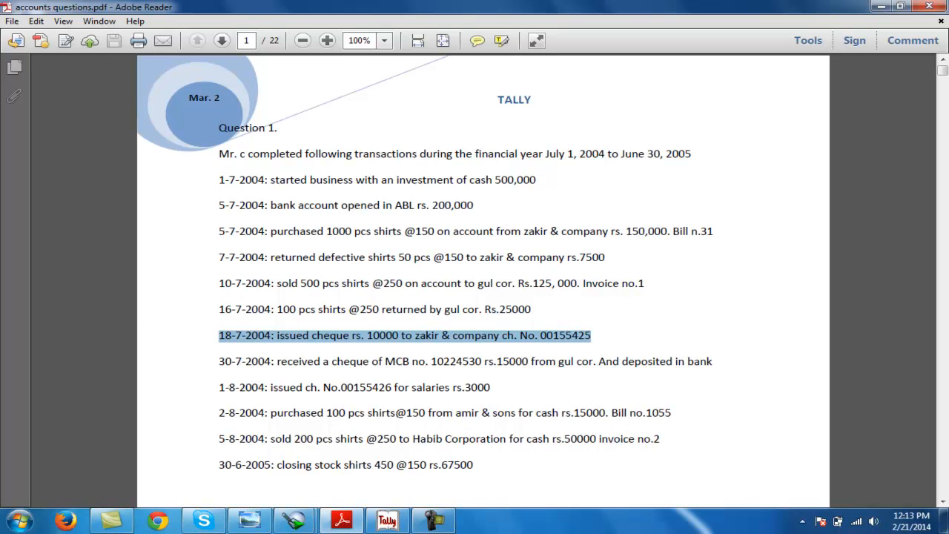
pyautogui.click(387, 520)
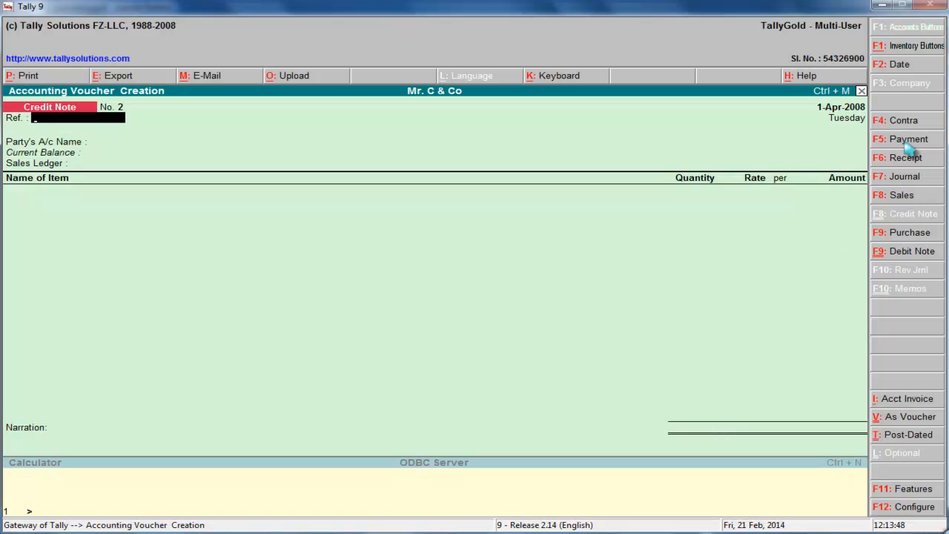
# Step: Create a payment voucher that debits A/p Zakir and credits Bank with 10,000
pyautogui.click(909, 141)
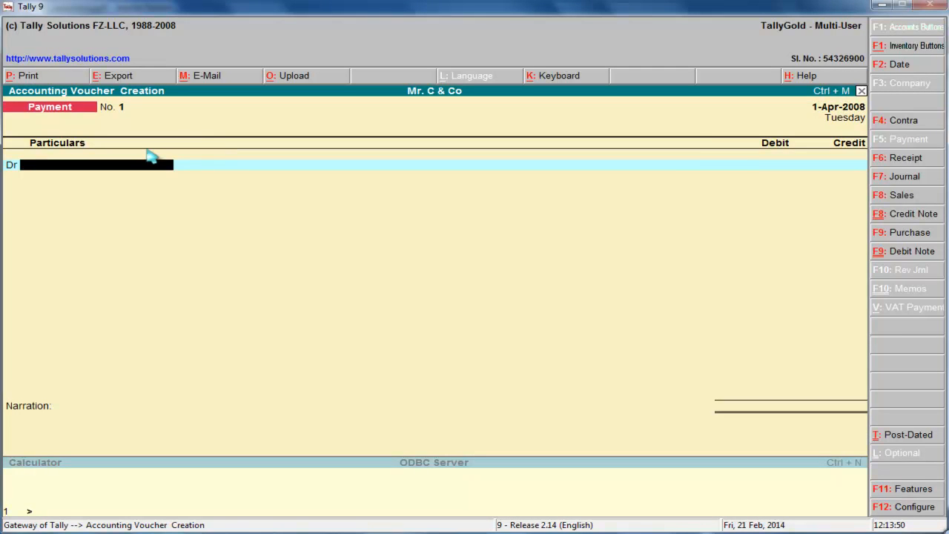
pyautogui.write('A')
pyautogui.press('Return')
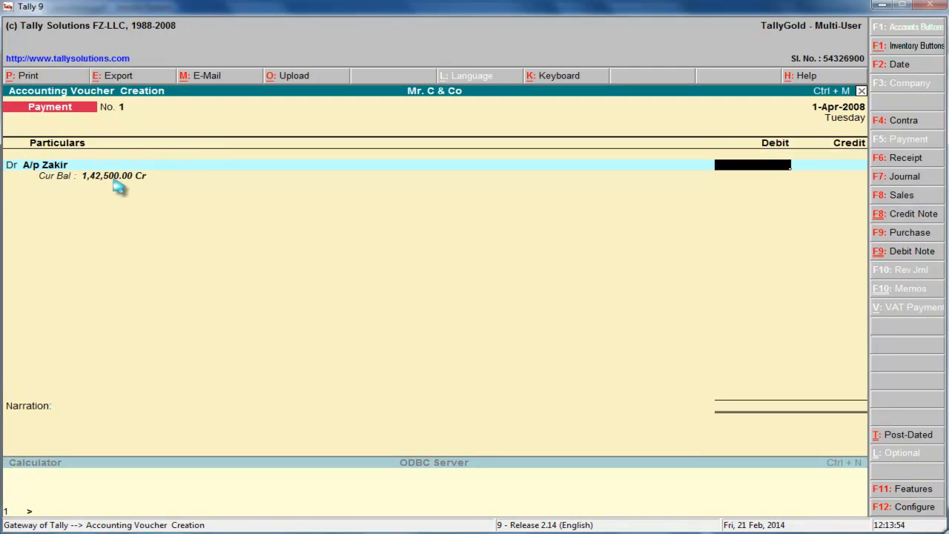
pyautogui.write('10000')
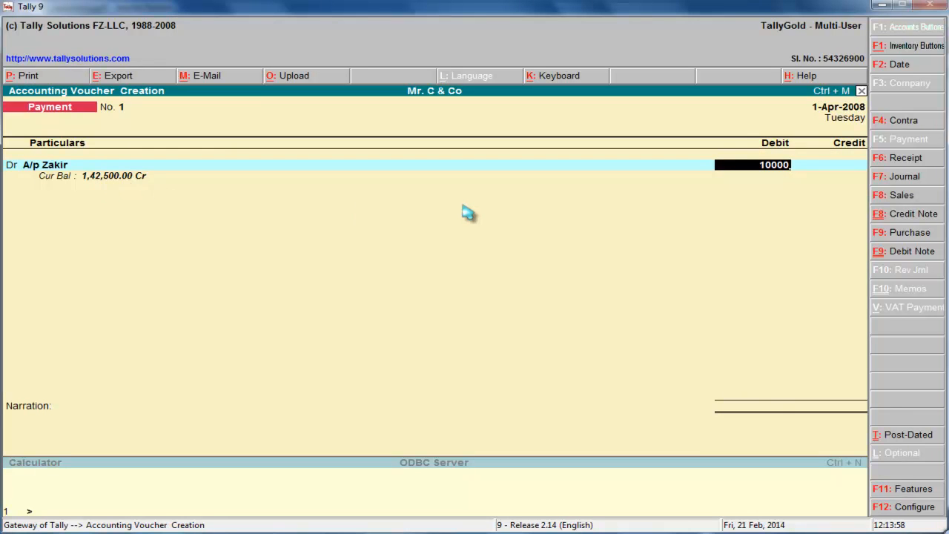
pyautogui.press('Return')
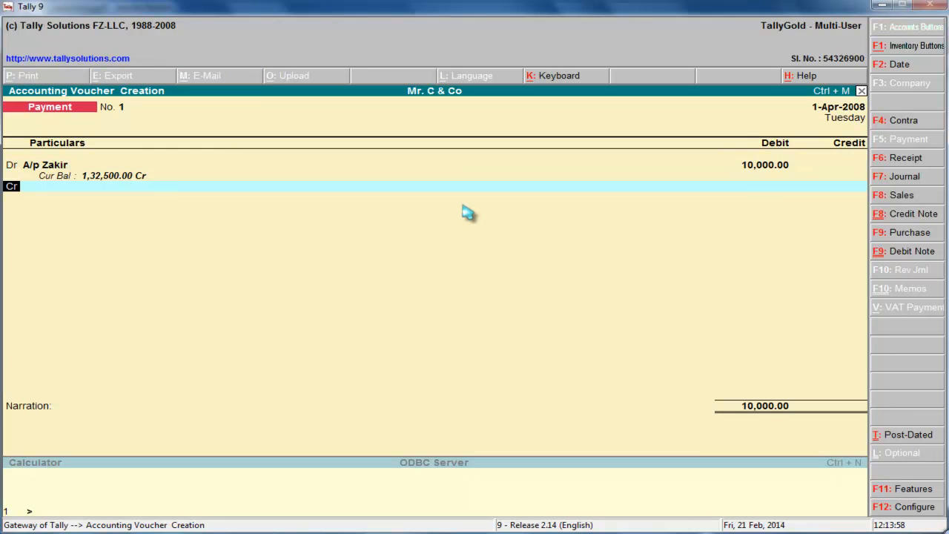
pyautogui.write('B')
pyautogui.press('Return')
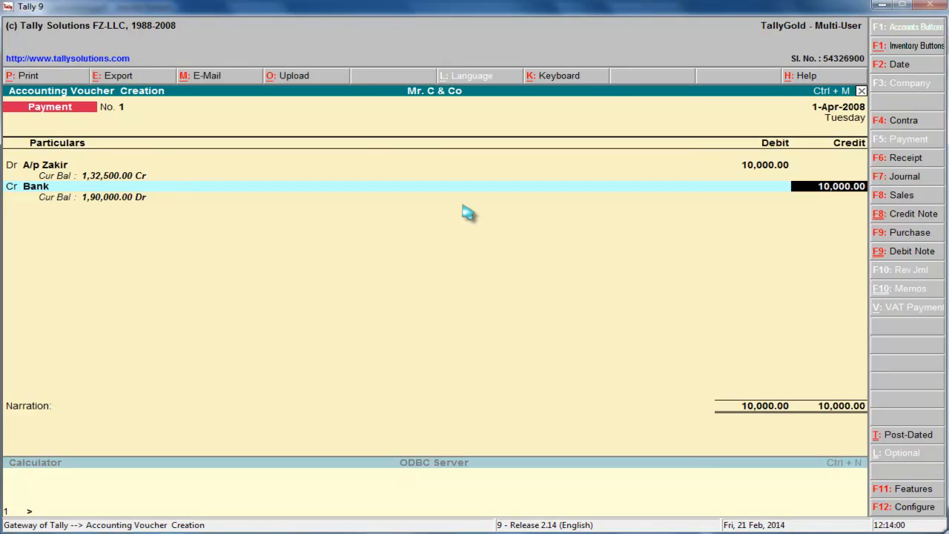
pyautogui.press('Return')
# Step: Add a narration with the cheque number and the 1st payment of Rs. 10000 to the supplier against bill no 31, and save the payment voucher
pyautogui.write('234567  1sy')
pyautogui.press('BackSpace')
pyautogui.write('t pay')
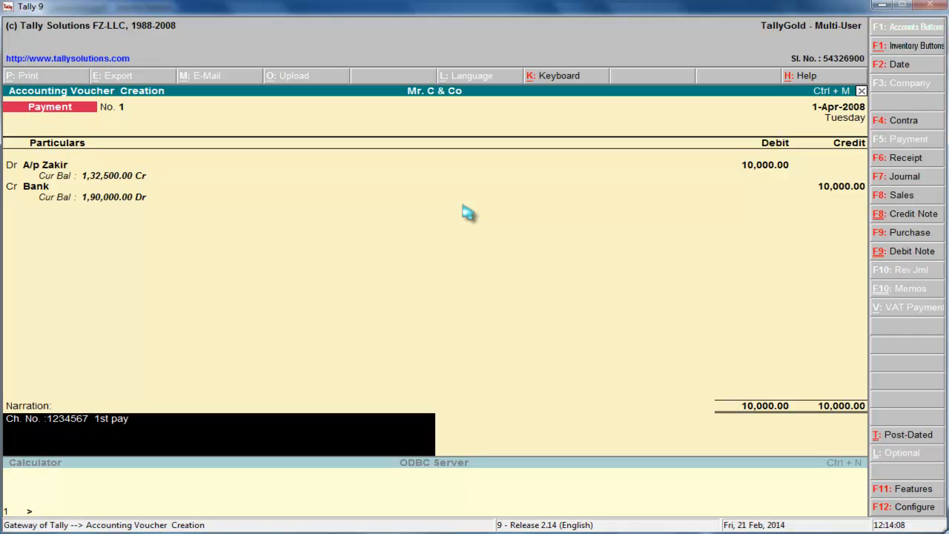
pyautogui.write('ment to zakir via cheque')
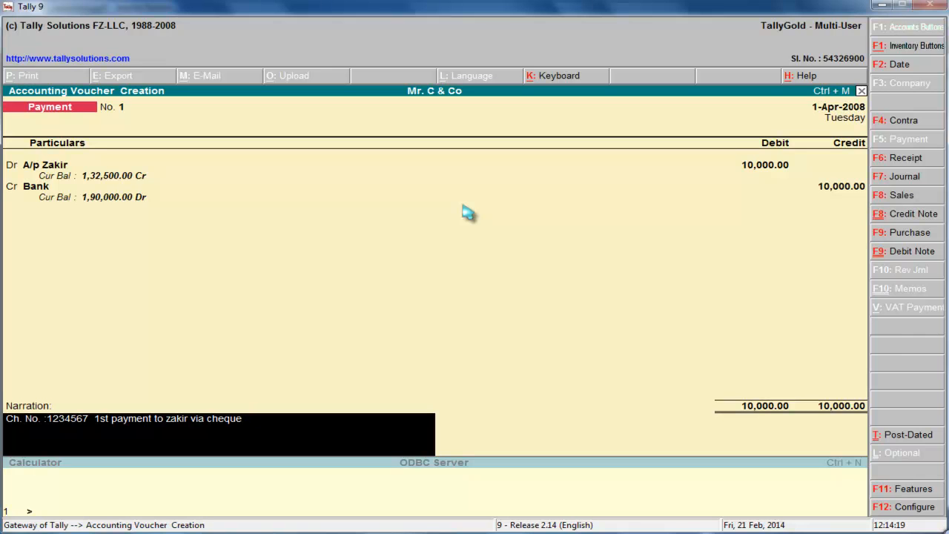
pyautogui.write(' of Rs. 10000 agains b')
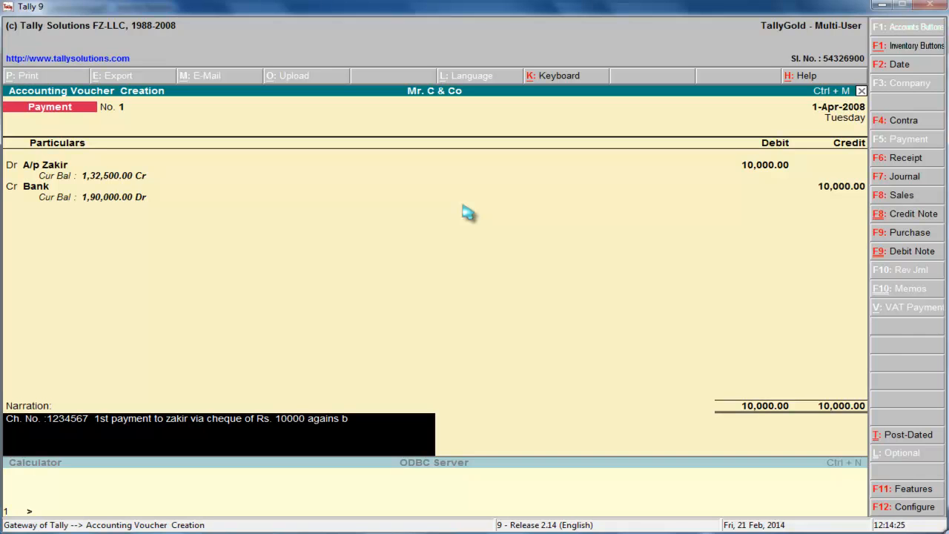
pyautogui.write('ill no 31')
pyautogui.press('Return')
pyautogui.press('Return')
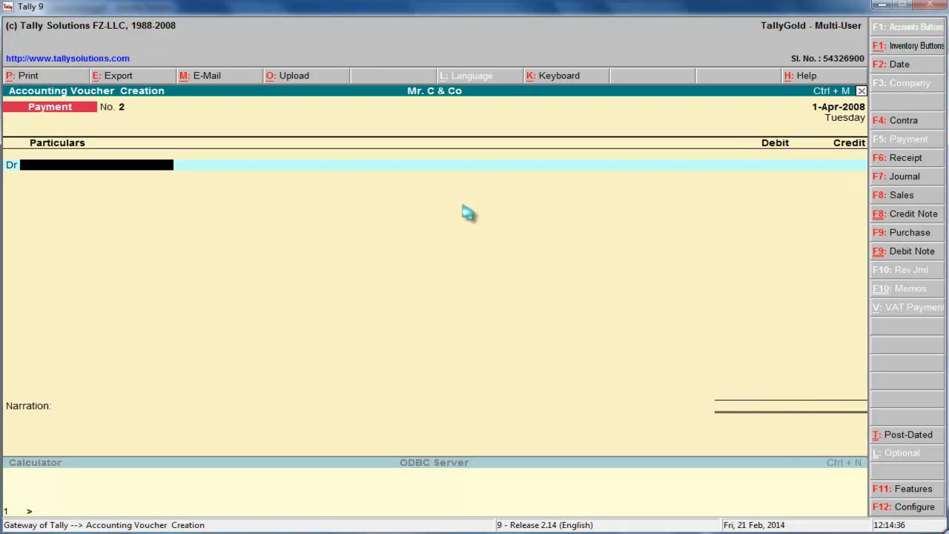
# Step: Look up the 30-7-2004 transaction in the accounts questions PDF
pyautogui.click(884, 6)
pyautogui.moveTo(230, 361); pyautogui.dragTo(673, 361)
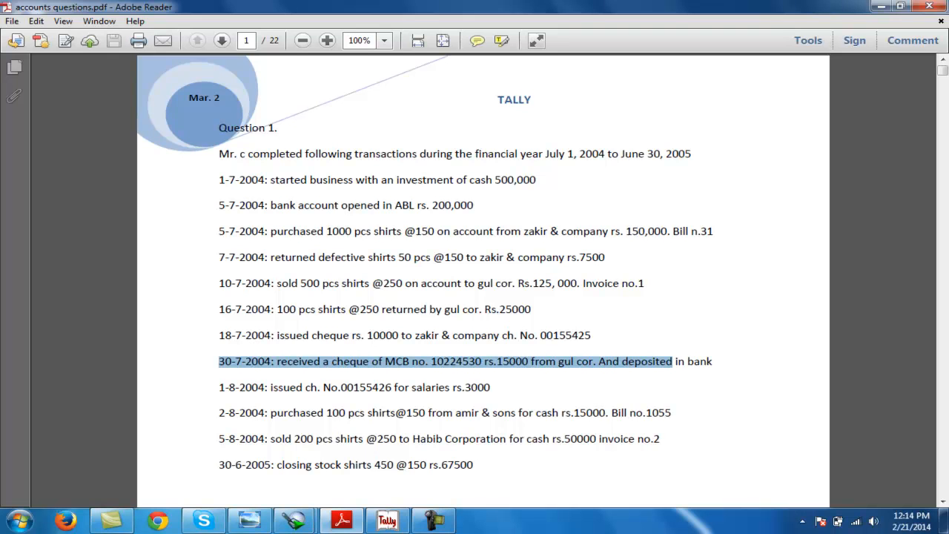
pyautogui.click(503, 362)
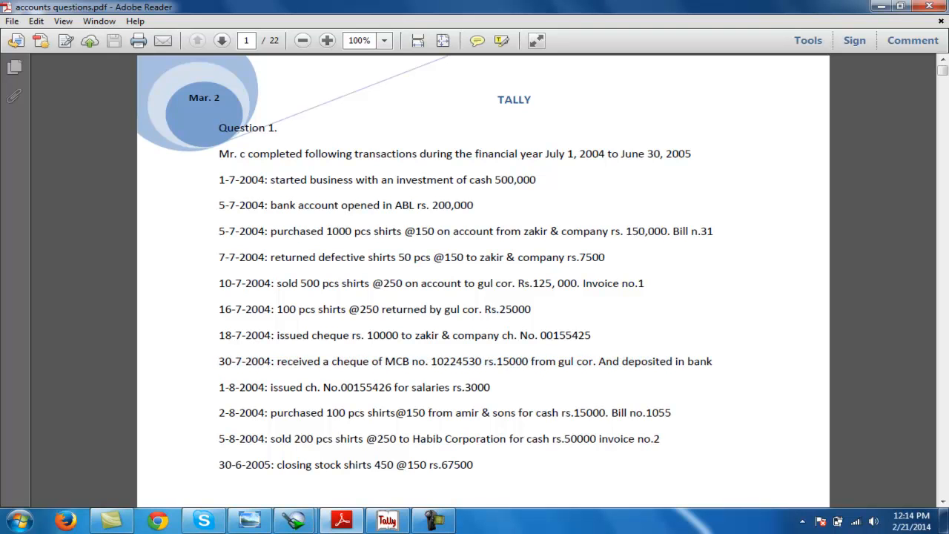
pyautogui.moveTo(275, 361); pyautogui.dragTo(593, 361)
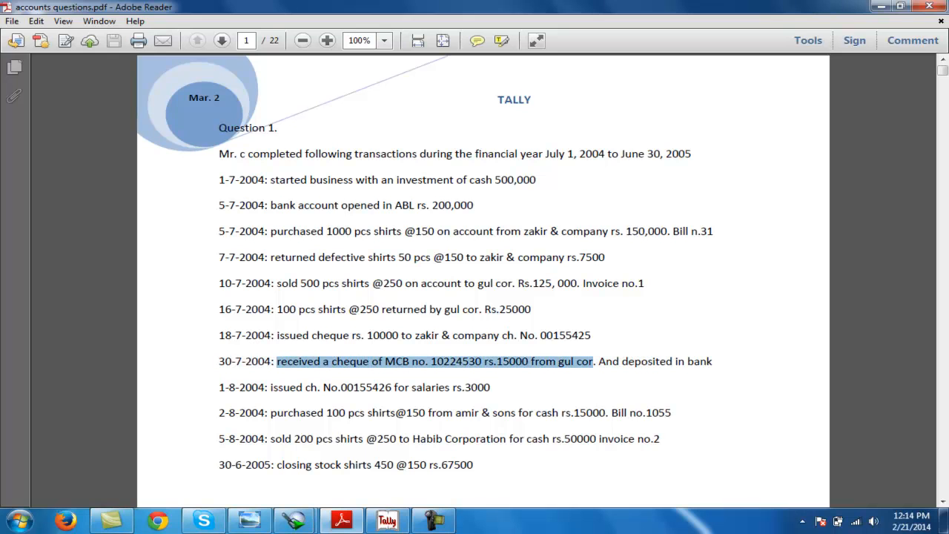
pyautogui.click(595, 362)
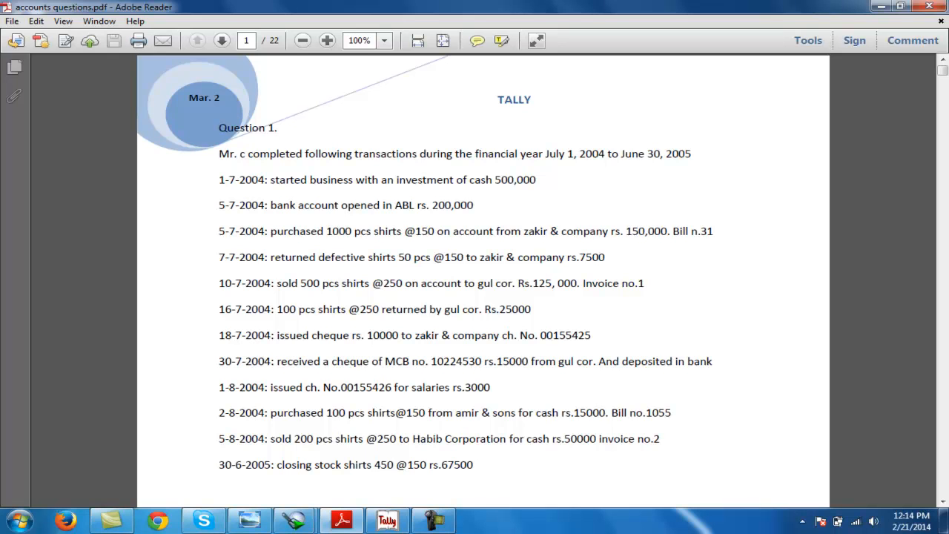
# Step: Highlight the 30-7-2004 cheque receipt entry in the accounts questions PDF, and return to Tally
pyautogui.moveTo(384, 361); pyautogui.dragTo(278, 361)
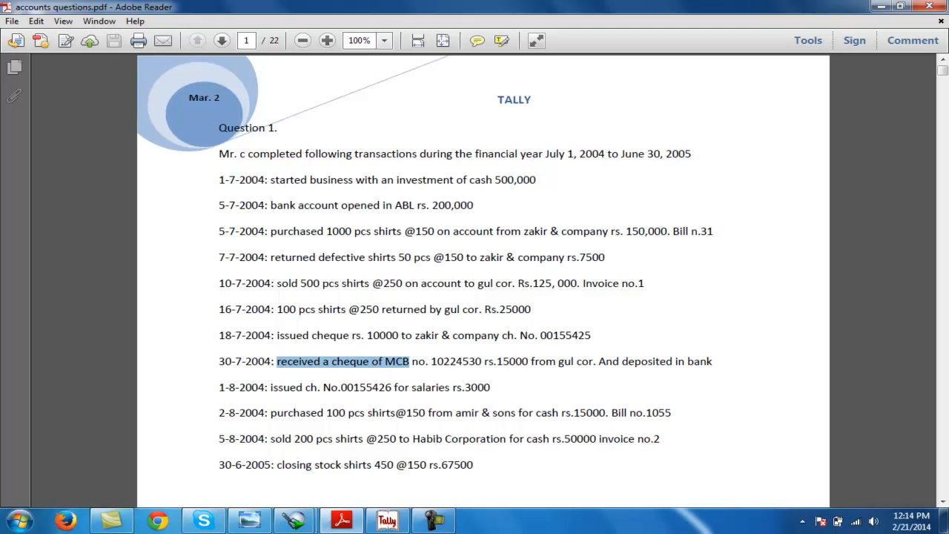
pyautogui.click(396, 361)
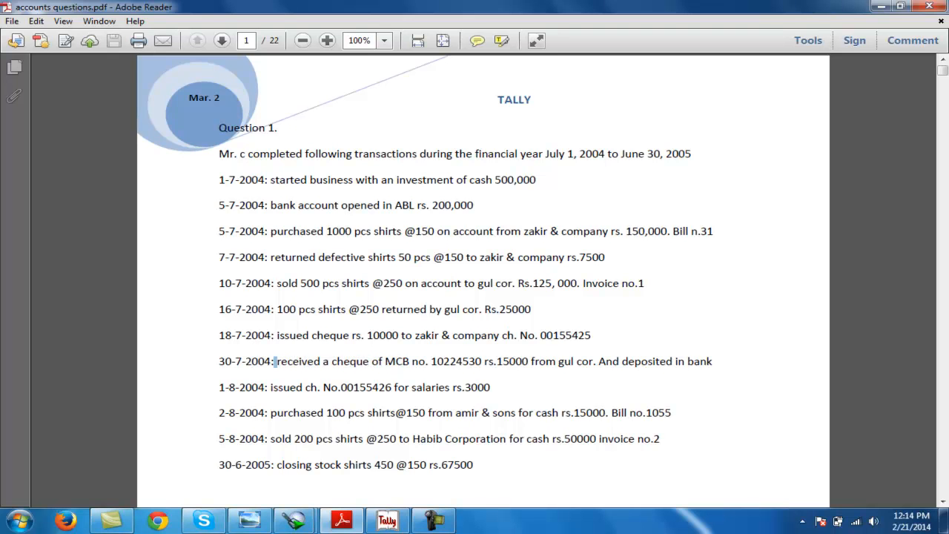
pyautogui.moveTo(546, 335); pyautogui.dragTo(274, 361)
pyautogui.click(391, 521)
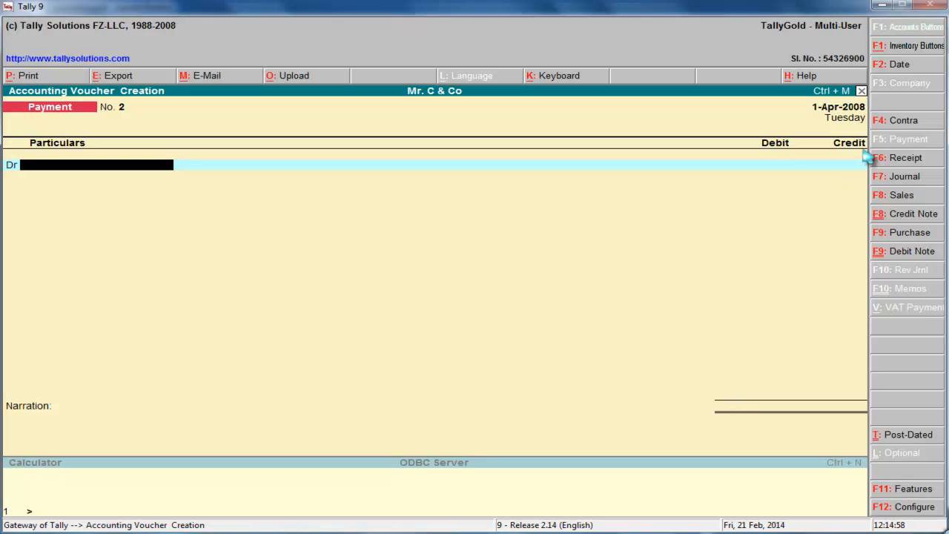
# Step: Create a receipt voucher that credits A/r Gull and debits Bank with 15,000
pyautogui.click(900, 160)
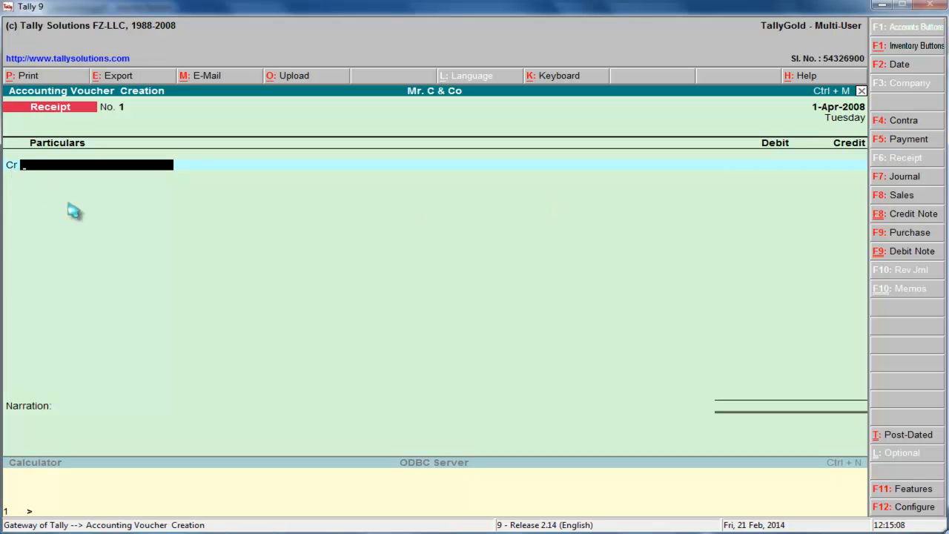
pyautogui.write('A')
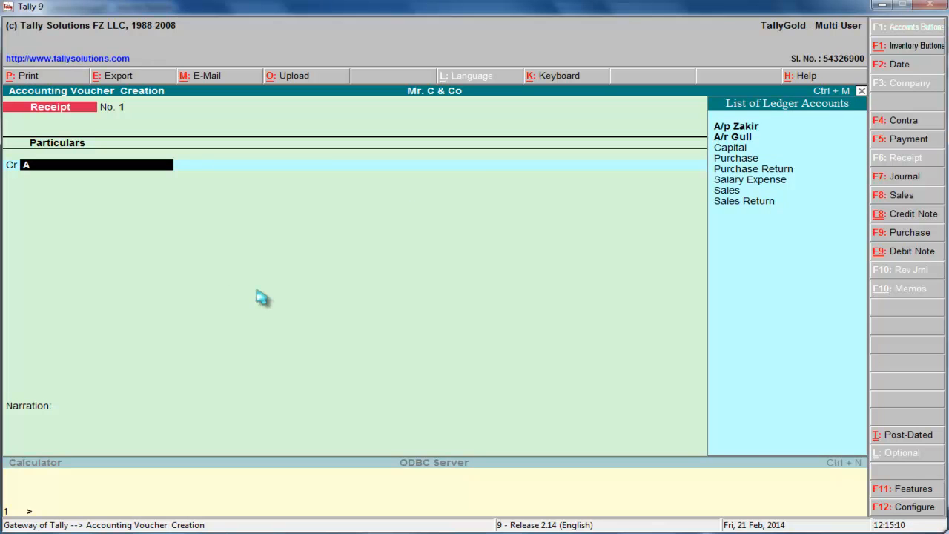
pyautogui.press('Down')
pyautogui.press('Return')
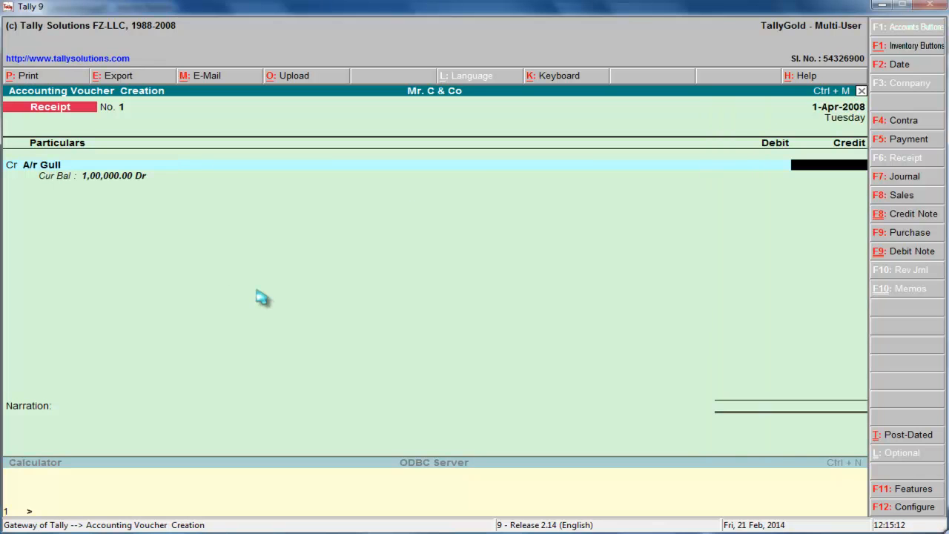
pyautogui.write('15000')
pyautogui.press('Return')
pyautogui.write('b')
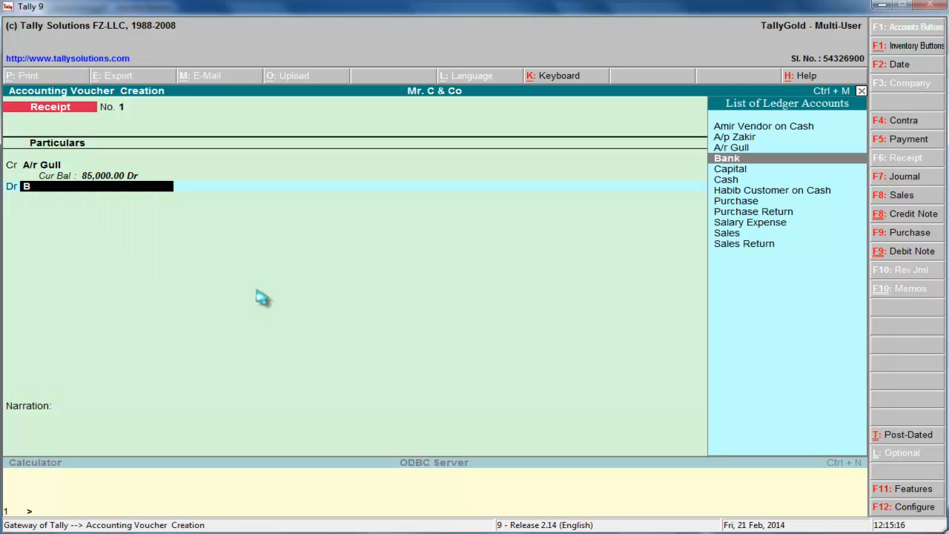
pyautogui.press('Return')
pyautogui.press('Return')
# Step: Add a narration with the cheque number and the customer's 1st installment against inv1 deposited into bank, and save the receipt voucher
pyautogui.write('1232')
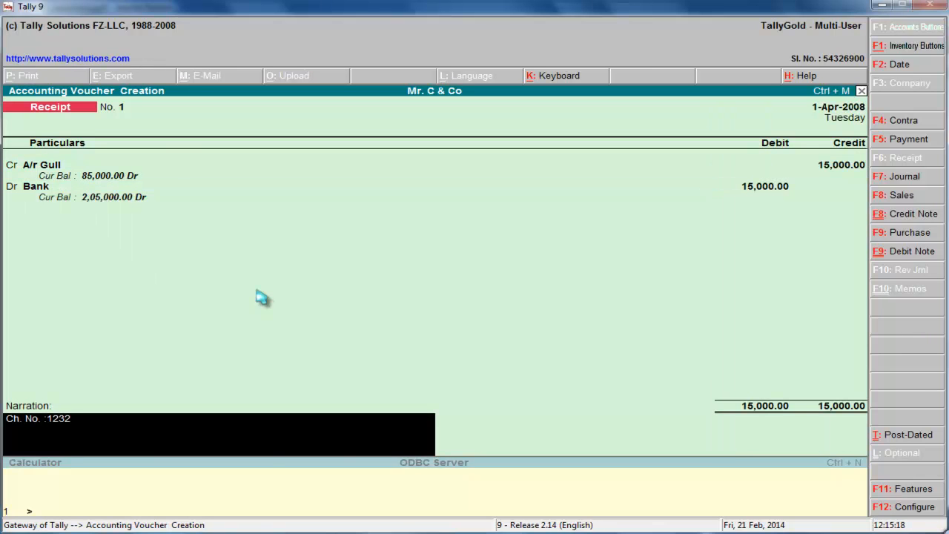
pyautogui.write('13  1st installment againts')
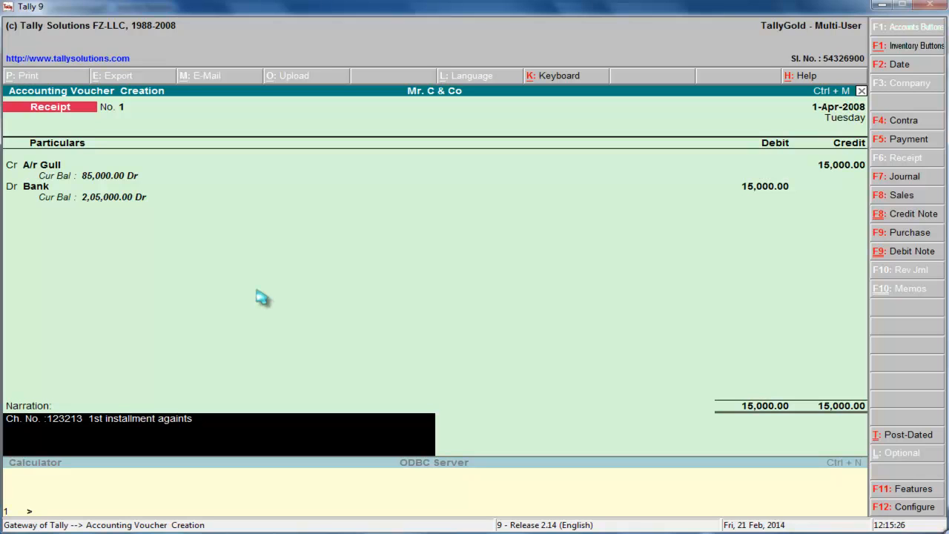
pyautogui.write(' inv1 from gull and deposi')
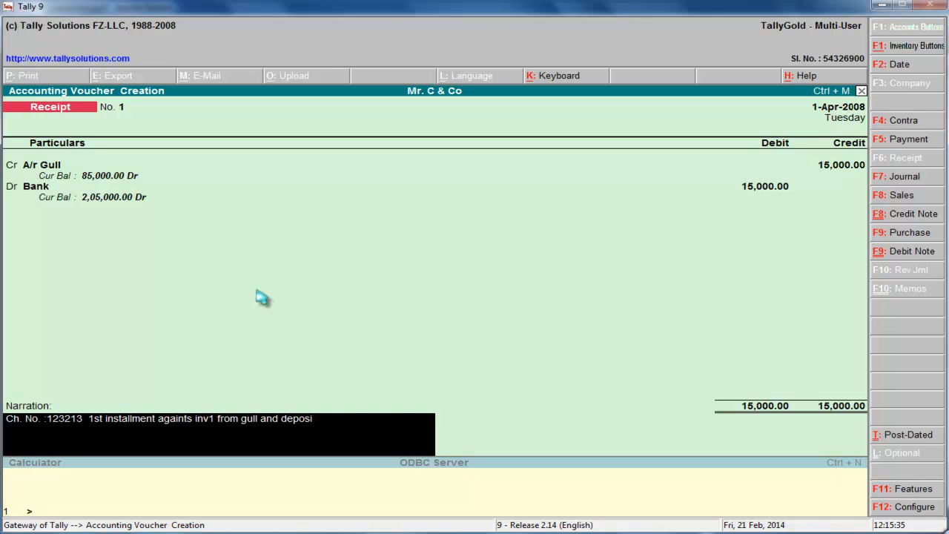
pyautogui.write('t into bank')
pyautogui.press('Return')
pyautogui.press('Return')
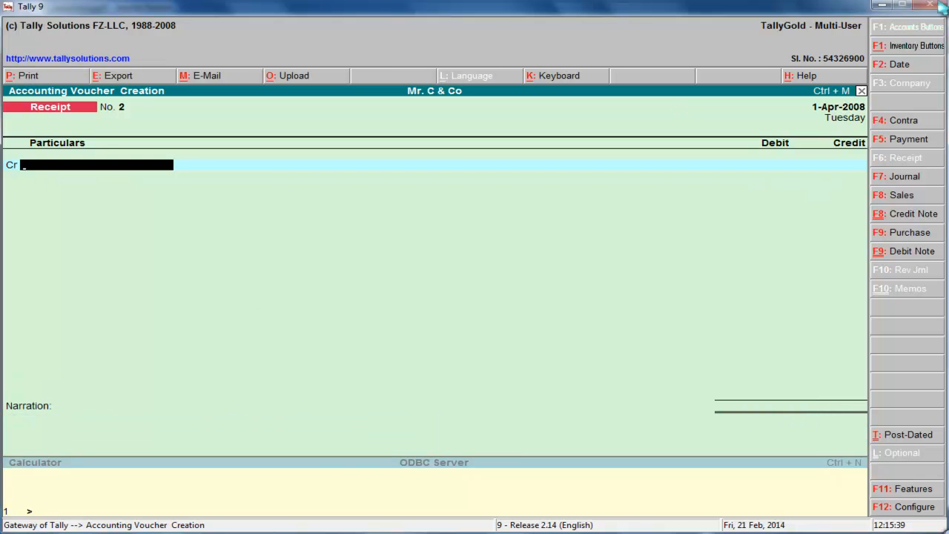
# Step: Look up the 1-8-2004 transaction in the accounts questions PDF, and return to Tally
pyautogui.click(881, 5)
pyautogui.moveTo(220, 387); pyautogui.dragTo(490, 387)
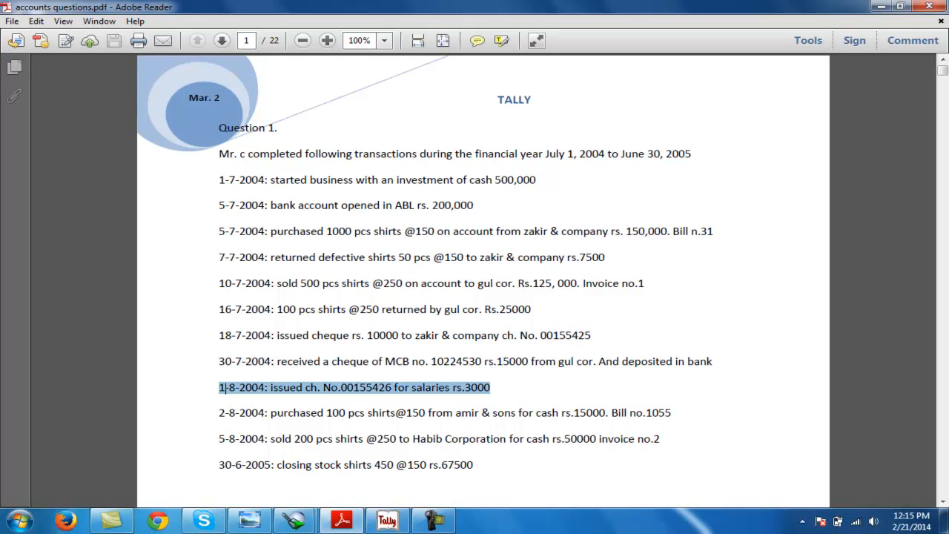
pyautogui.click(387, 520)
# Step: Create a journal voucher that debits Salary Expense and credits Bank with 3,000
pyautogui.click(903, 178)
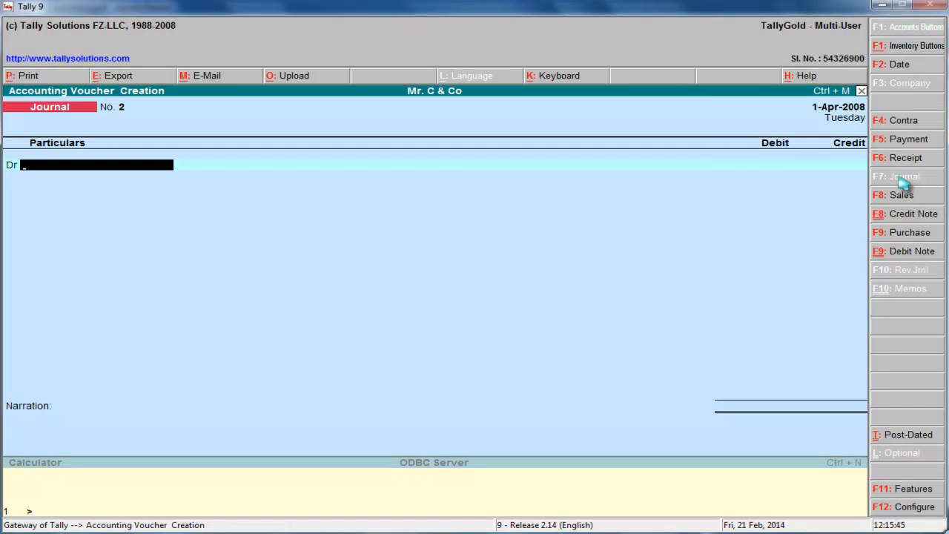
pyautogui.write('s')
pyautogui.press('Return')
pyautogui.write('3000')
pyautogui.press('Return')
pyautogui.write('b')
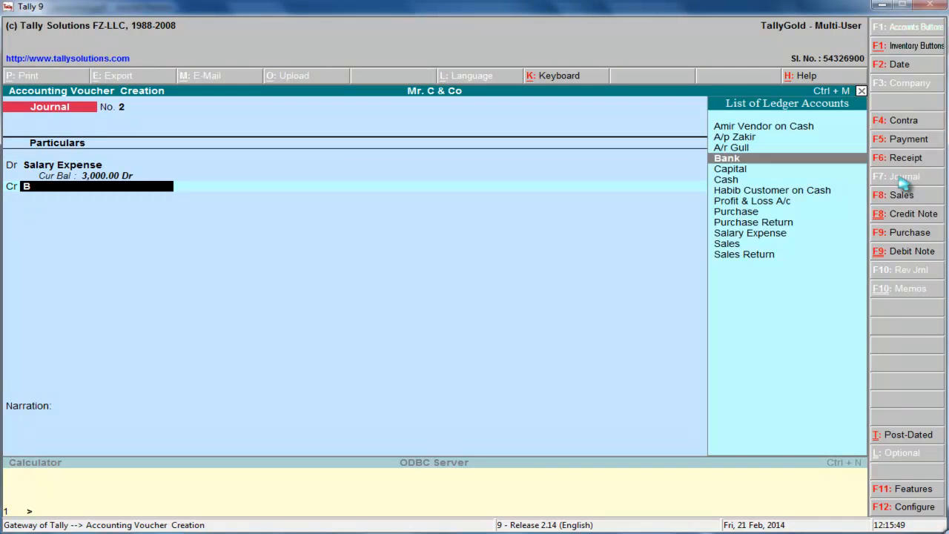
pyautogui.press('Return')
pyautogui.press('Return')
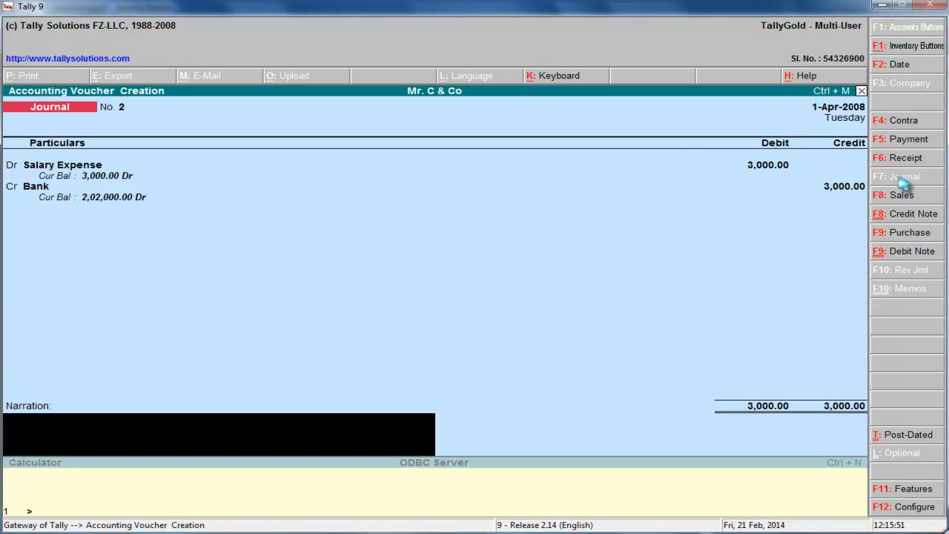
# Step: Add a narration that salary was paid to the employee, including the employee's name, and save the journal voucher
pyautogui.write('salary paid to employee')
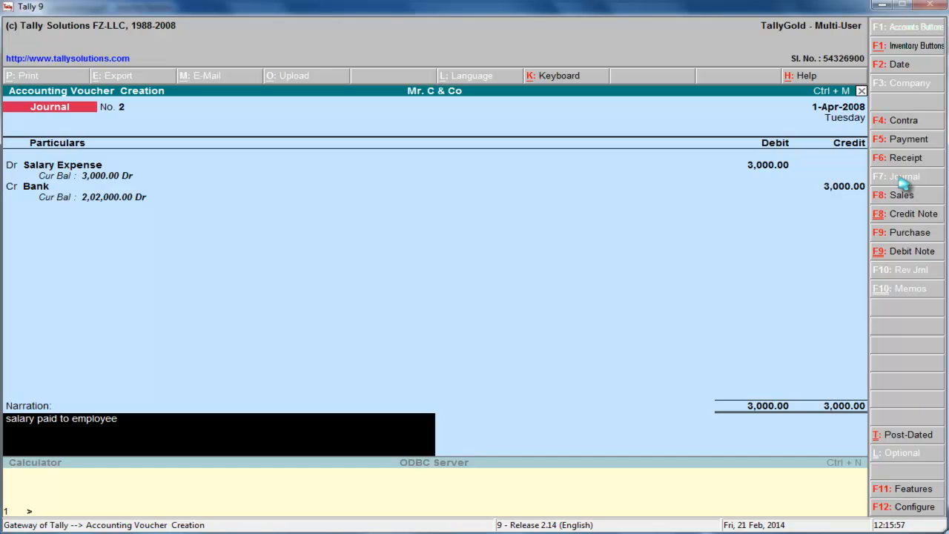
pyautogui.write(' Mr. Adnan')
pyautogui.press('Return')
pyautogui.press('Return')
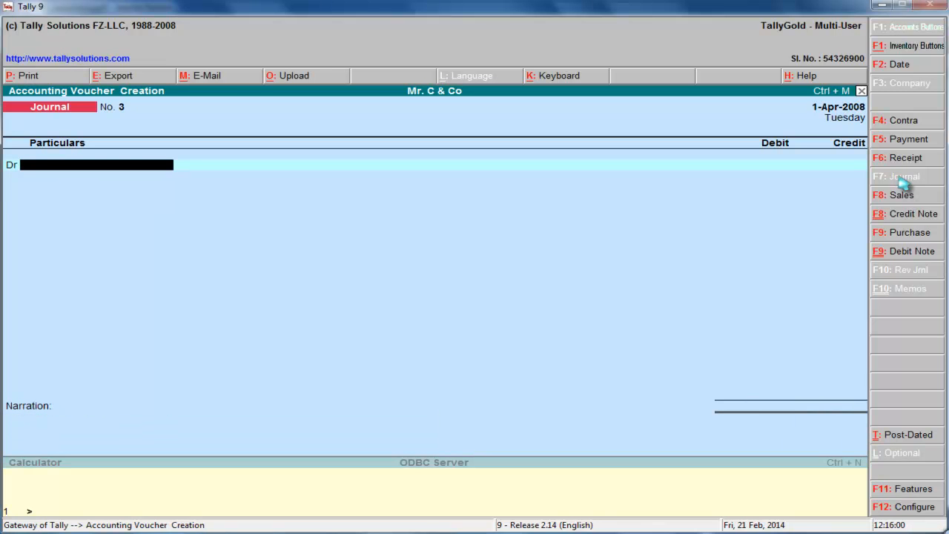
# Step: Look up the 2-8-2004 transaction in the accounts questions PDF, and return to Tally
pyautogui.click(882, 5)
pyautogui.moveTo(218, 412); pyautogui.dragTo(645, 413)
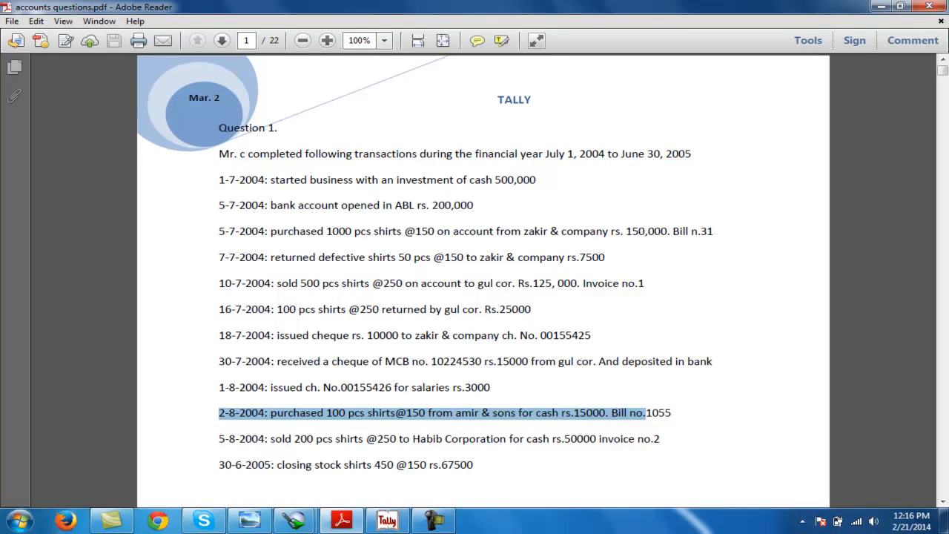
pyautogui.click(399, 523)
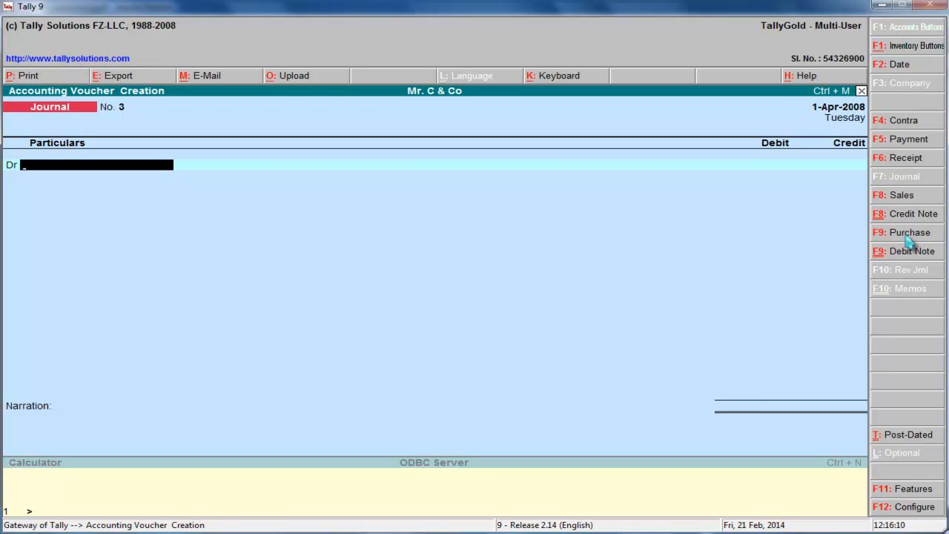
# Step: Start a purchase voucher with reference bill no 1055, party account Amir Vendor on Cash and the Purchase ledger
pyautogui.click(909, 233)
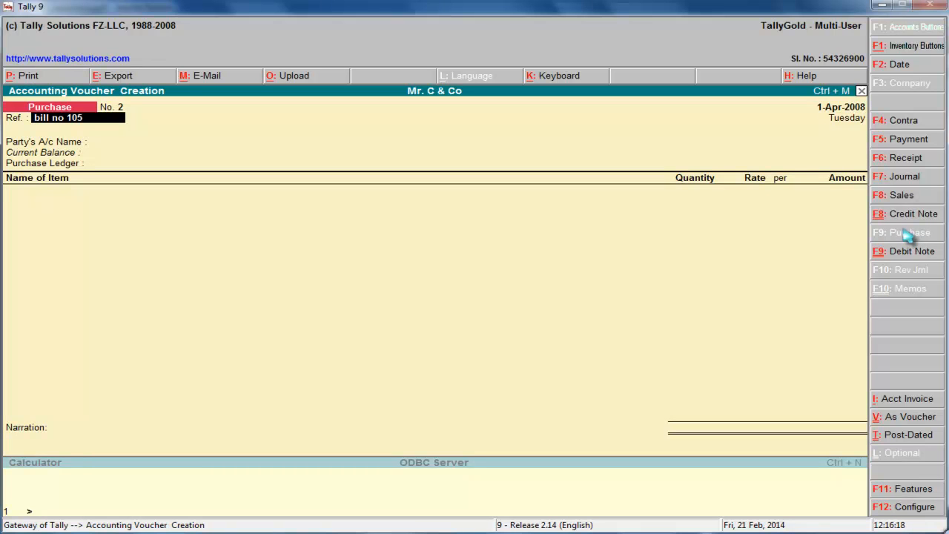
pyautogui.press('Return')
pyautogui.press('Down')
pyautogui.press('Up')
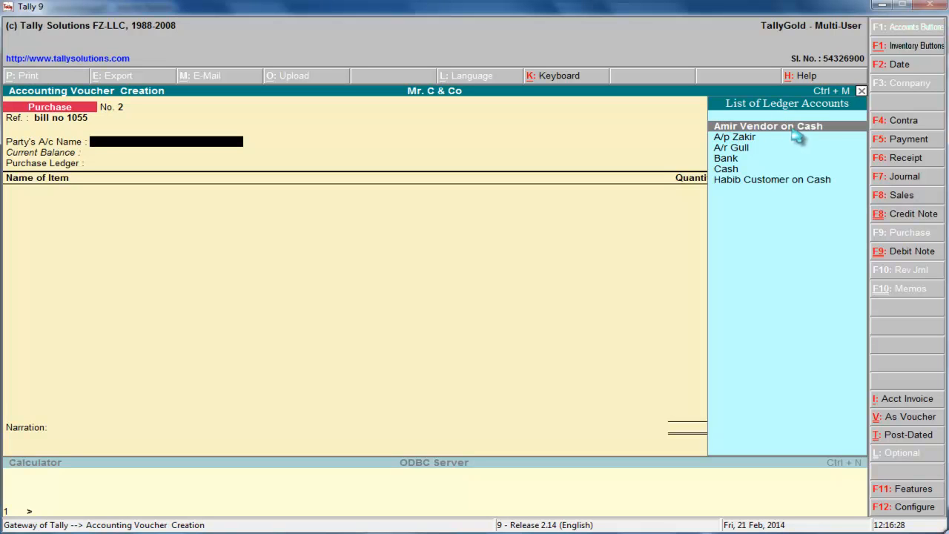
pyautogui.press('Return')
pyautogui.press('Return')
pyautogui.press('Return')
pyautogui.press('Return')
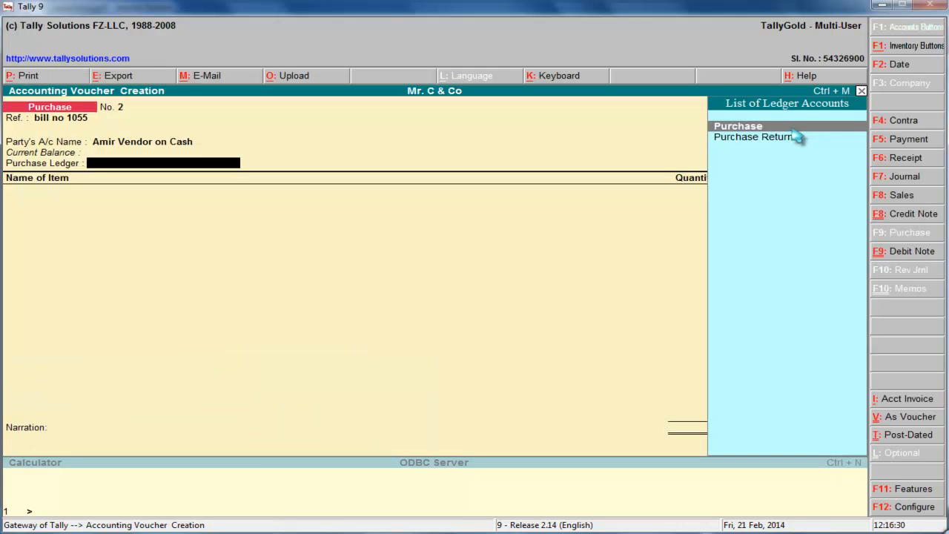
pyautogui.press('Return')
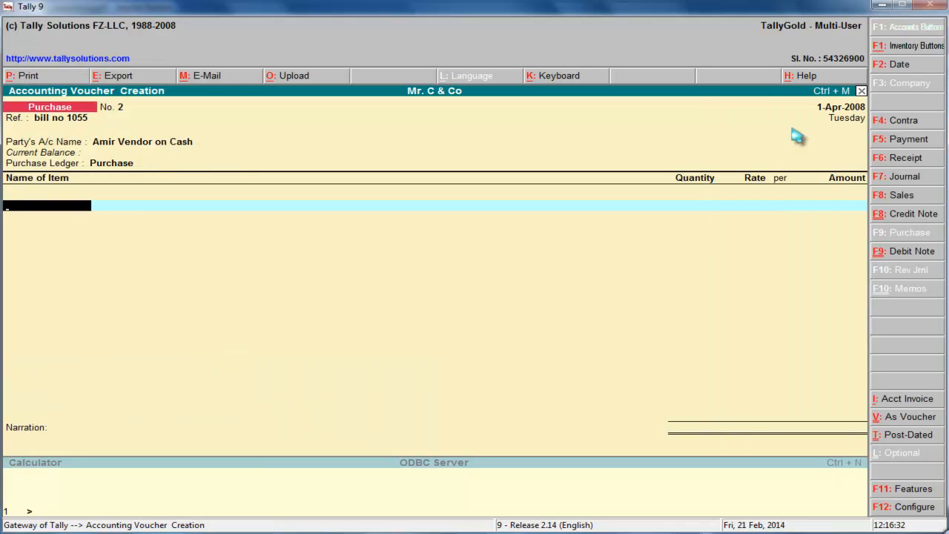
# Step: Add 100 pcs of Shirts at a rate of 150 to the purchase voucher
pyautogui.write('S')
pyautogui.press('Return')
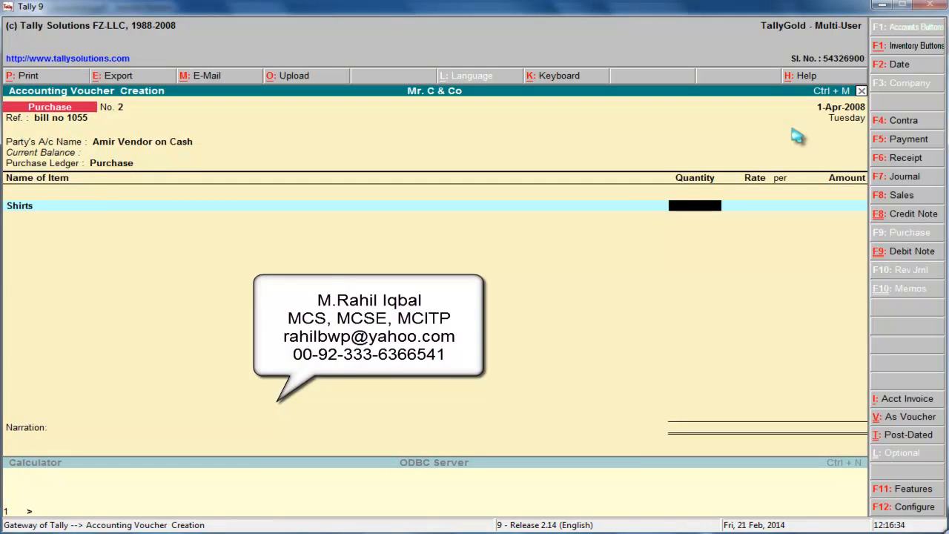
pyautogui.press('Return')
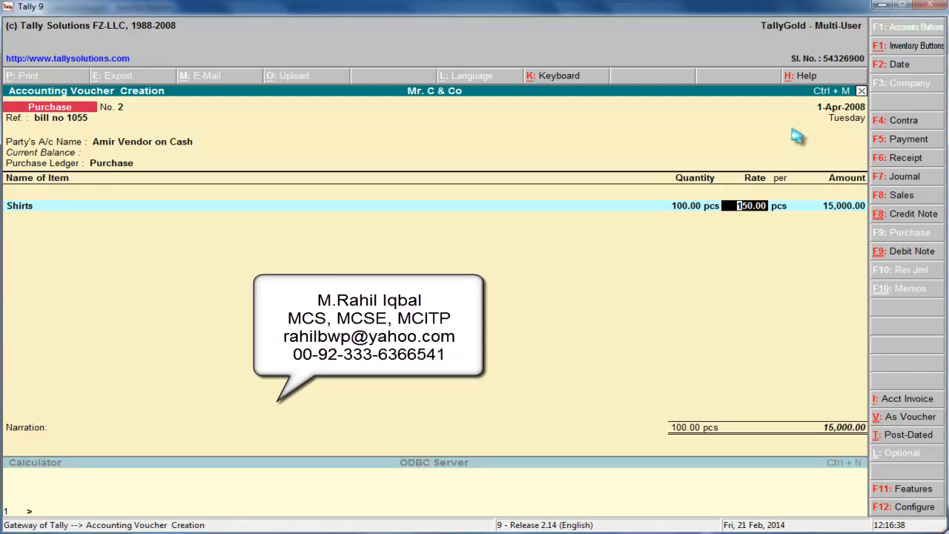
pyautogui.press('Return')
pyautogui.press('Return')
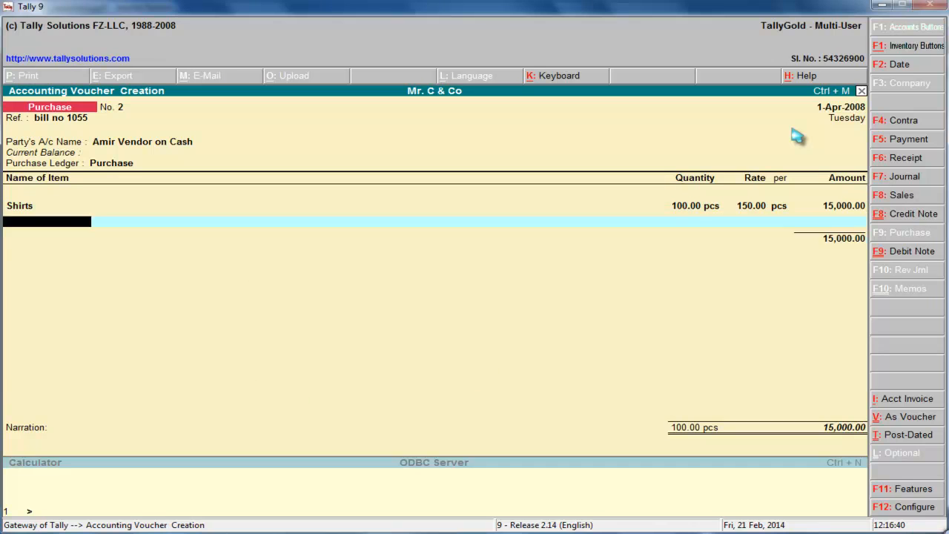
# Step: Add a narration about the purchase of 100 shirts, and save the purchase voucher
pyautogui.press('Return')
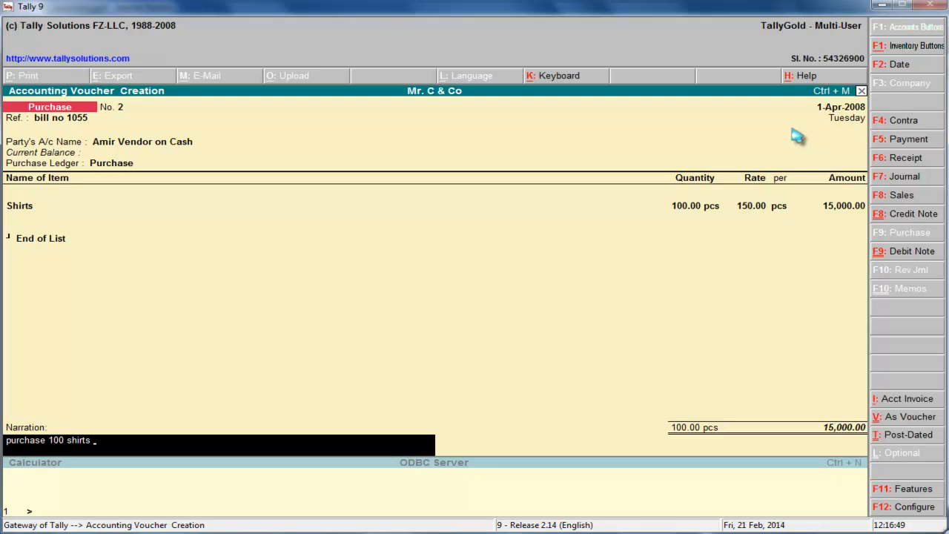
pyautogui.write('h')
pyautogui.press('Return')
pyautogui.press('Return')
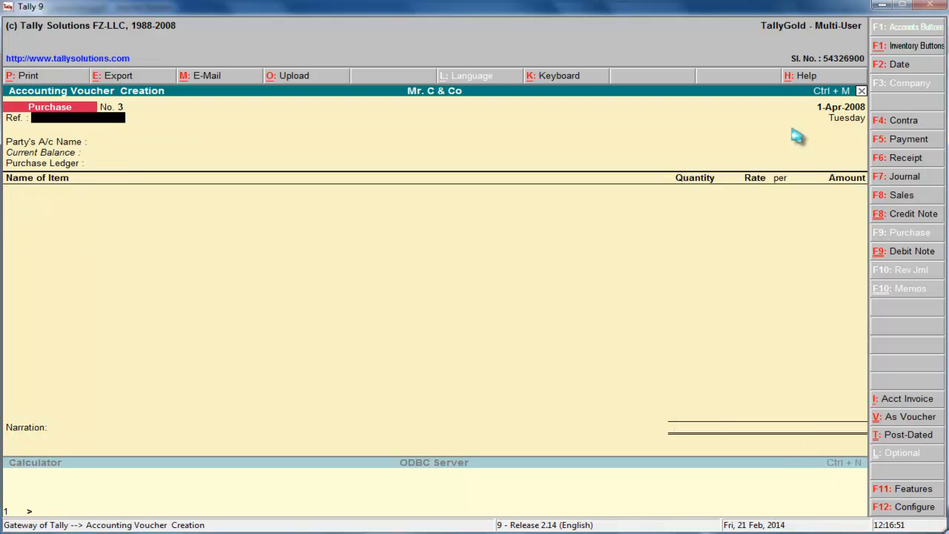
# Step: Look up the 5-8-2004 transaction in the accounts questions PDF, and return to Tally
pyautogui.click(882, 6)
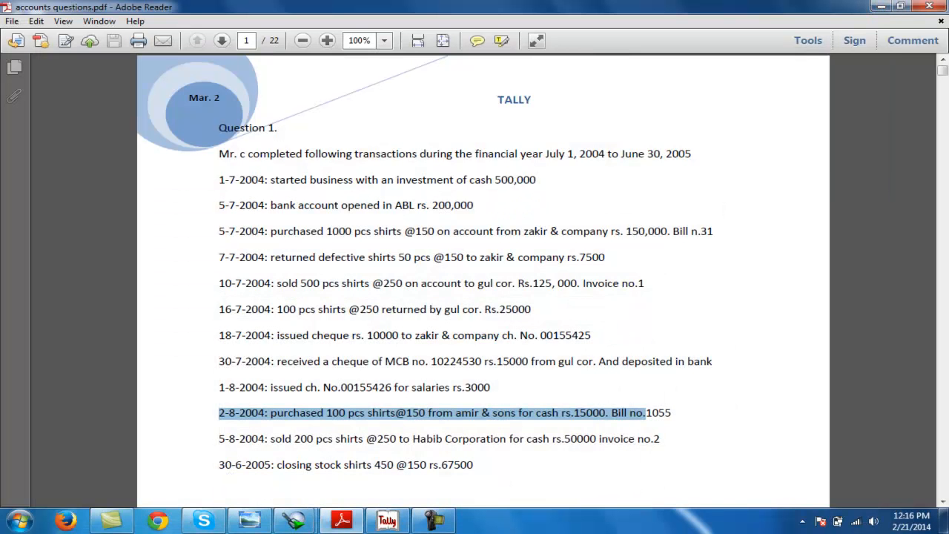
pyautogui.moveTo(219, 438); pyautogui.dragTo(634, 439)
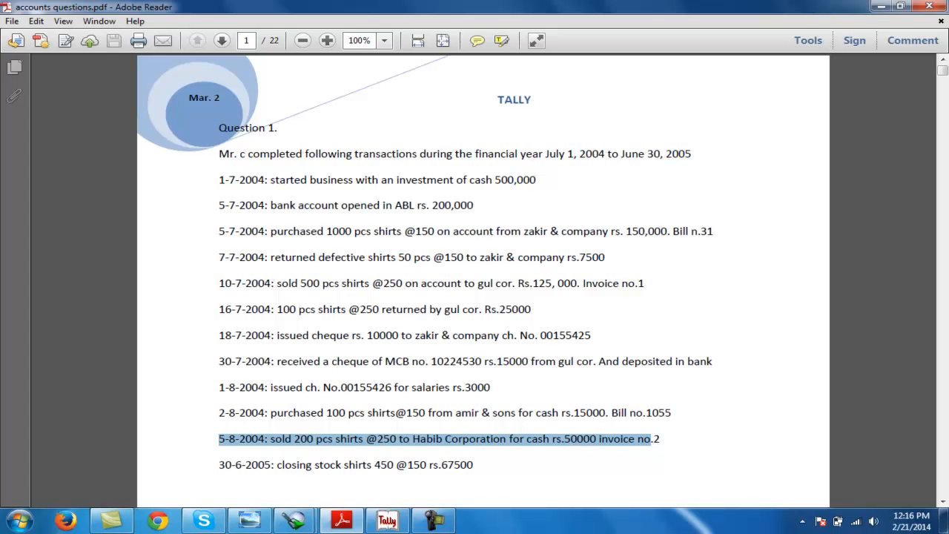
pyautogui.click(387, 520)
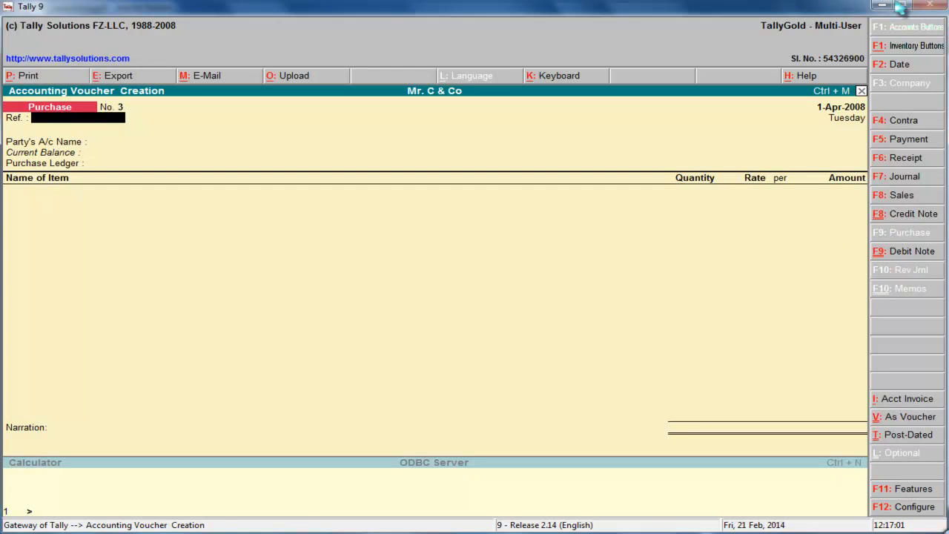
pyautogui.click(882, 6)
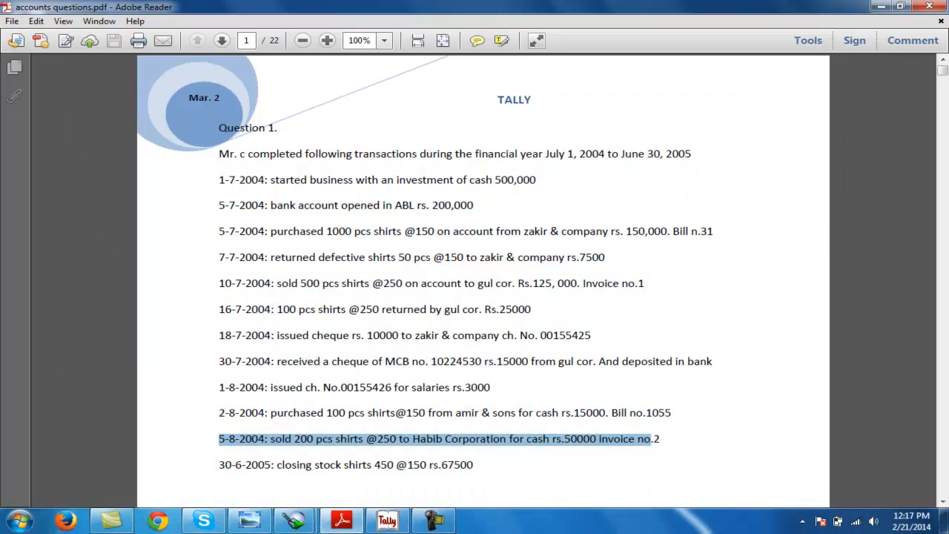
pyautogui.click(387, 521)
# Step: Start a sales voucher with reference inv2, party account Habib Customer on Cash and the Sales ledger
pyautogui.click(883, 203)
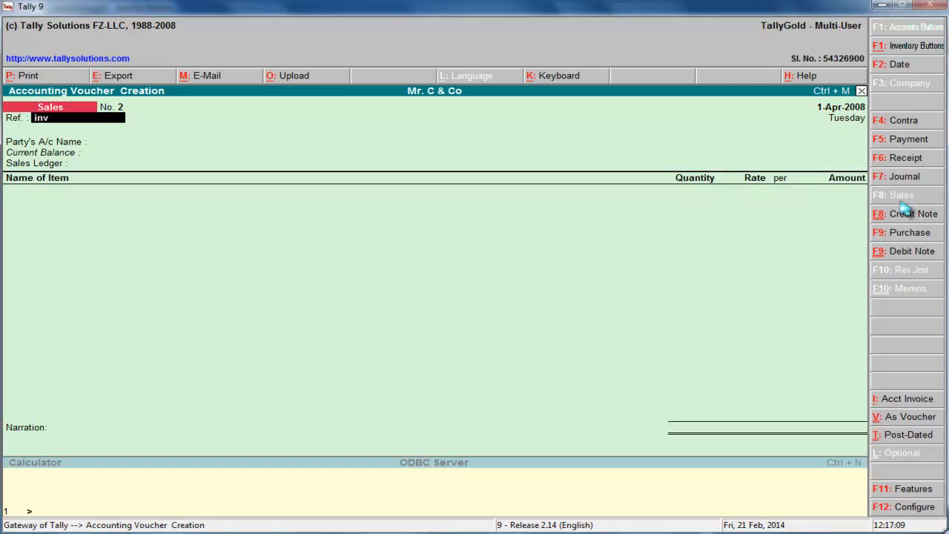
pyautogui.write('2')
pyautogui.press('Return')
pyautogui.press('Down')
pyautogui.press('Down')
pyautogui.press('Down')
pyautogui.press('Down')
pyautogui.press('Down')
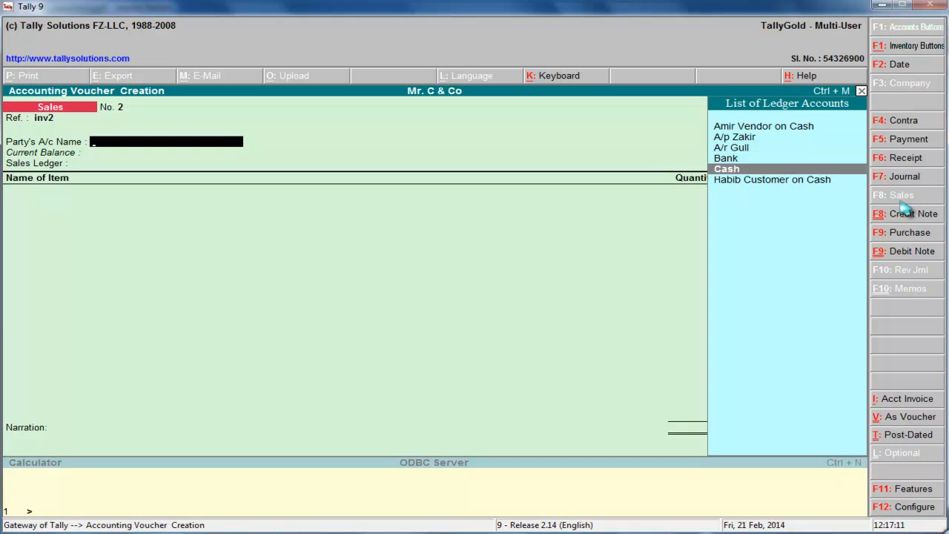
pyautogui.press('Return')
pyautogui.press('Return')
pyautogui.press('Return')
pyautogui.press('Return')
pyautogui.press('Return')
pyautogui.press('Return')
pyautogui.press('Return')
pyautogui.press('Return')
pyautogui.press('Return')
pyautogui.press('Return')
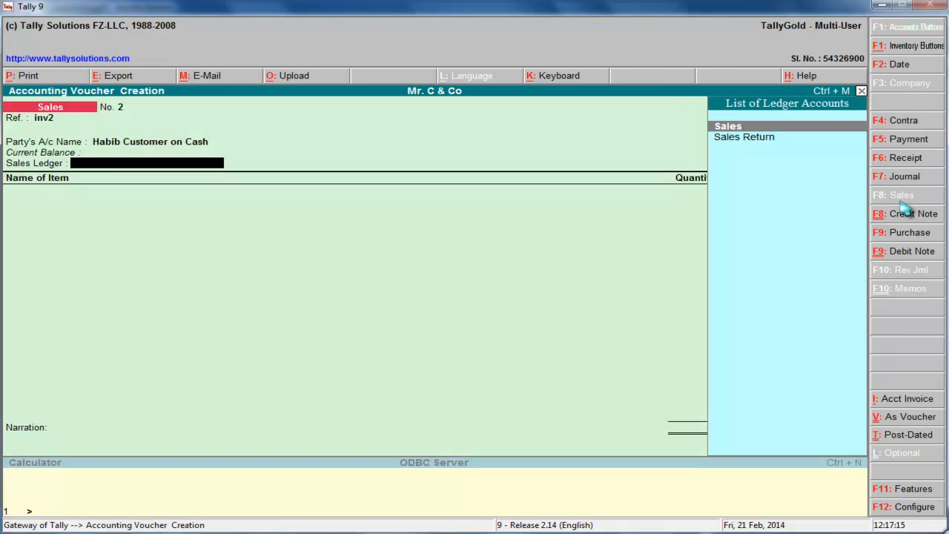
pyautogui.press('Return')
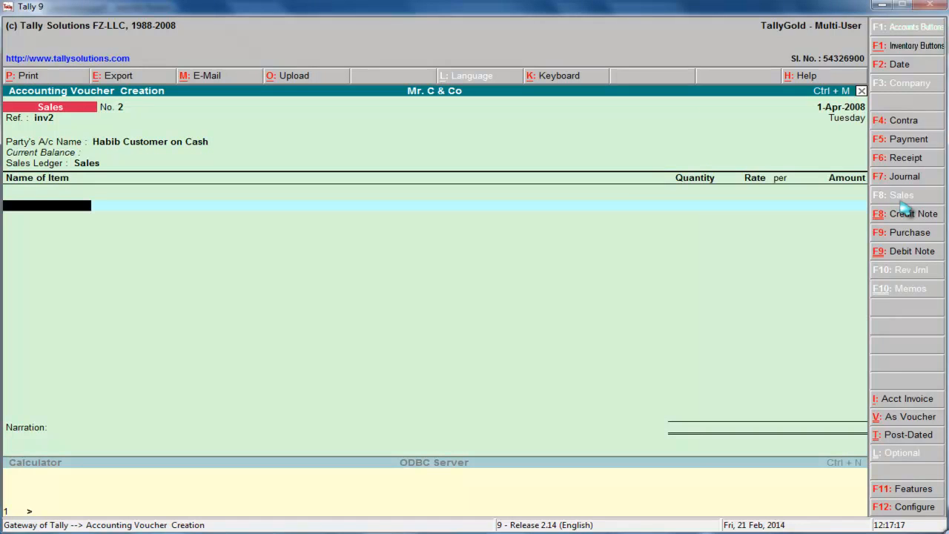
# Step: Add 200 pcs of Shirts at a rate of 250, save the sales voucher with a narration, and return to the Gateway of Tally
pyautogui.write('s')
pyautogui.press('Return')
pyautogui.write('200')
pyautogui.press('Return')
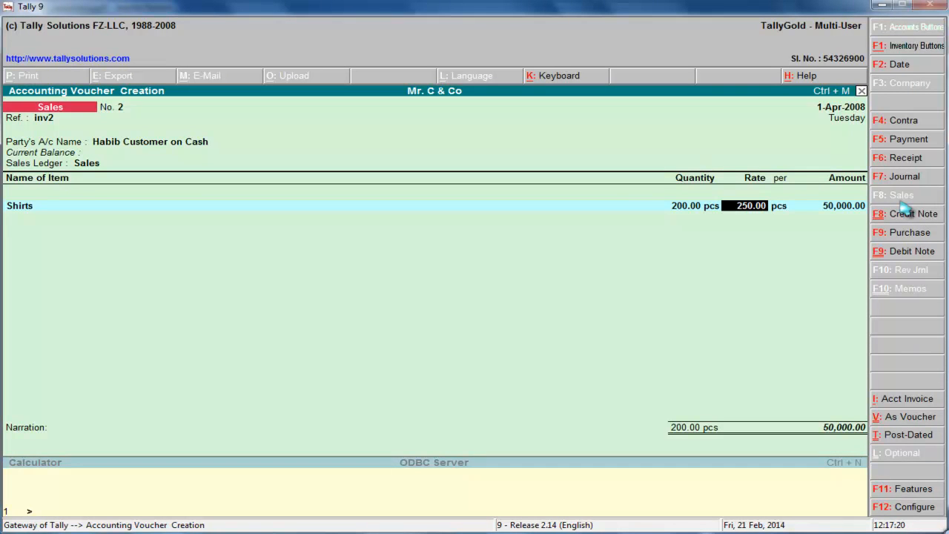
pyautogui.press('Return')
pyautogui.press('Return')
pyautogui.press('Return')
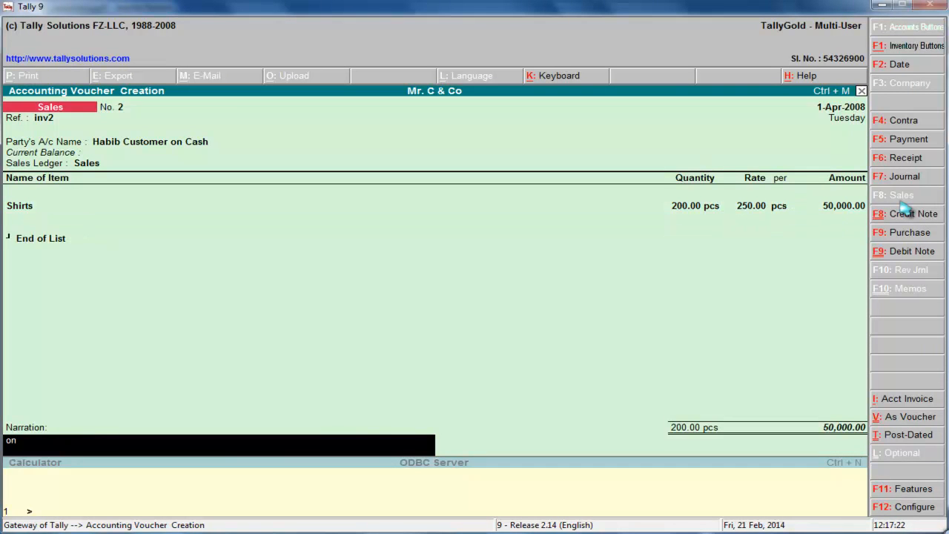
pyautogui.press('Return')
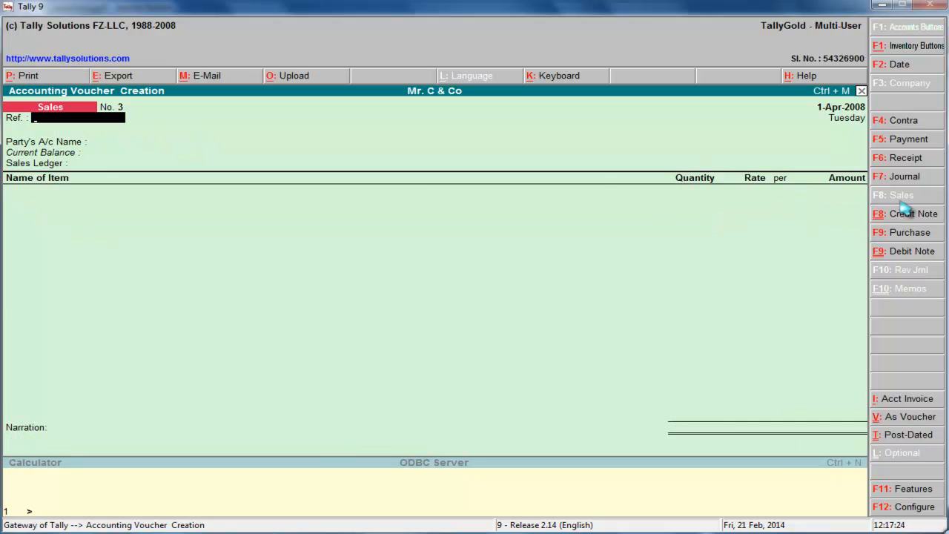
pyautogui.press('Escape')
pyautogui.press('Escape')
pyautogui.press('Escape')
pyautogui.press('Escape')
pyautogui.press('Escape')
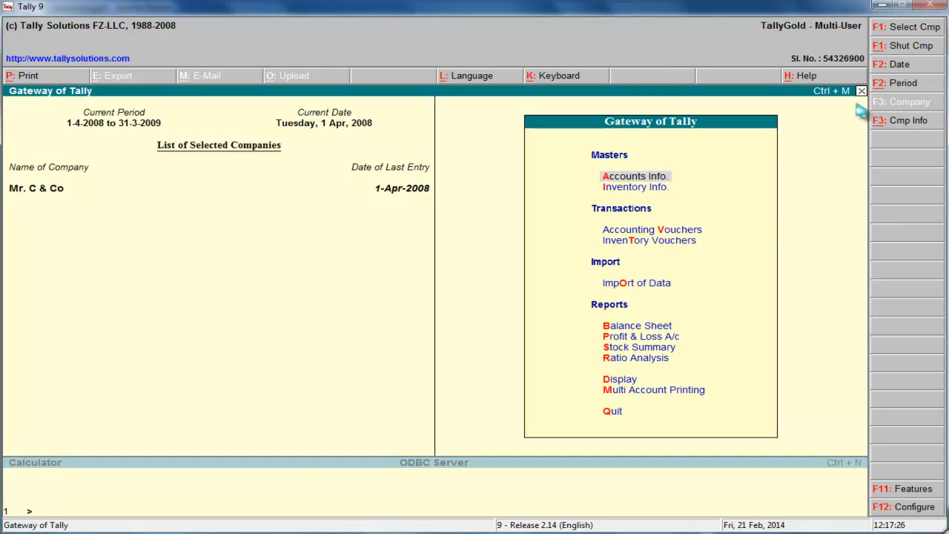
# Step: Look up the 30-6-2005 closing stock line in the accounts questions PDF, and return to Tally
pyautogui.click(881, 6)
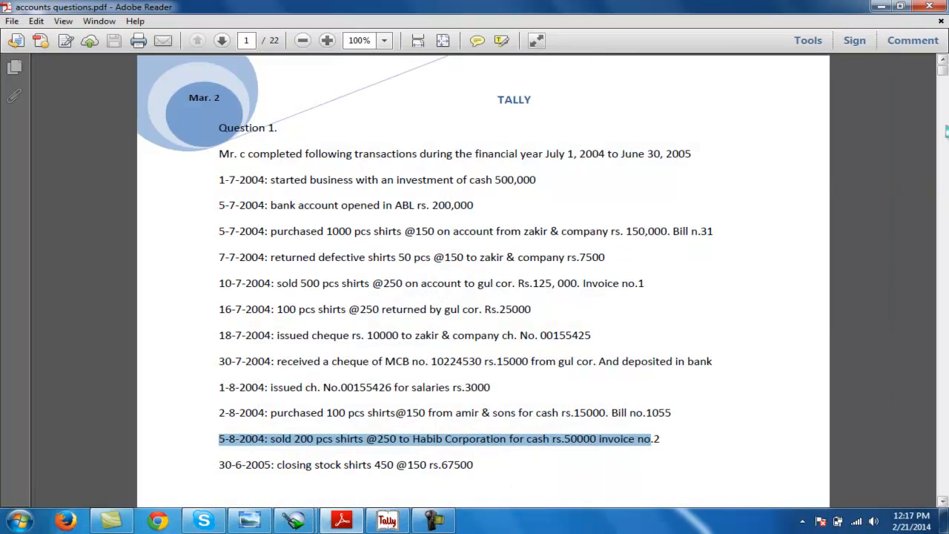
pyautogui.moveTo(219, 464); pyautogui.dragTo(473, 465)
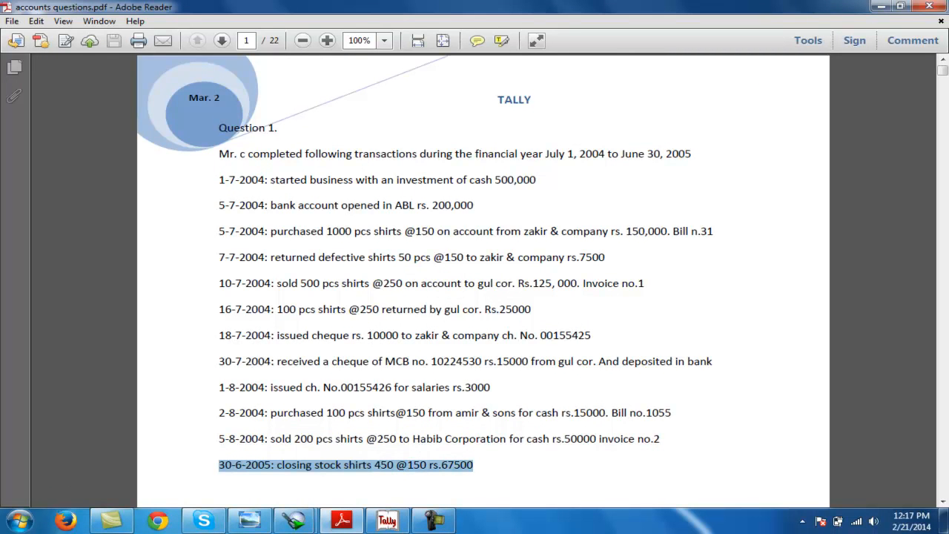
pyautogui.click(407, 465)
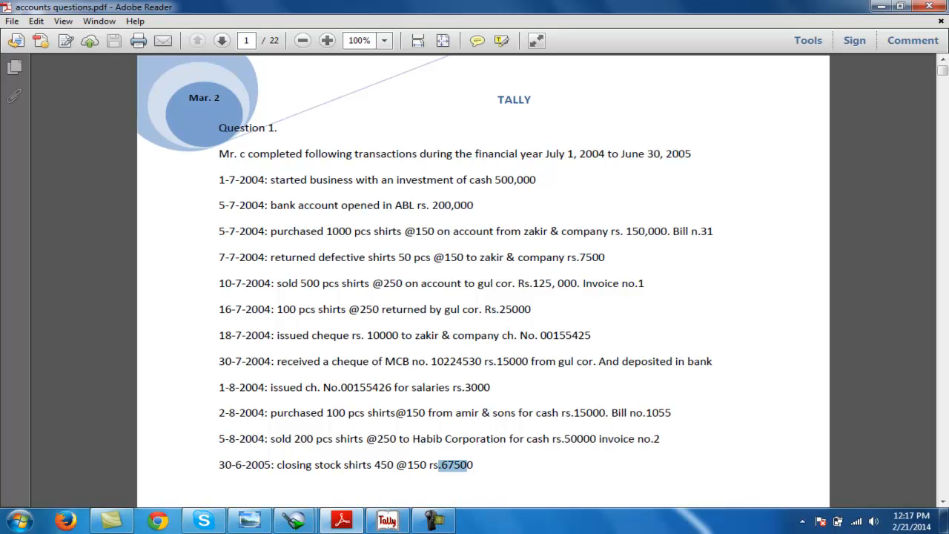
pyautogui.moveTo(218, 464); pyautogui.dragTo(473, 464)
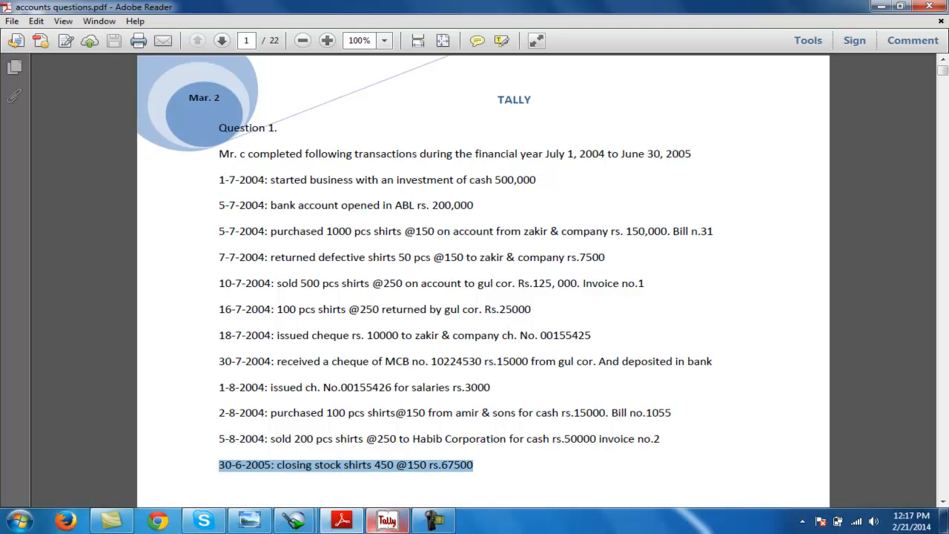
pyautogui.click(386, 520)
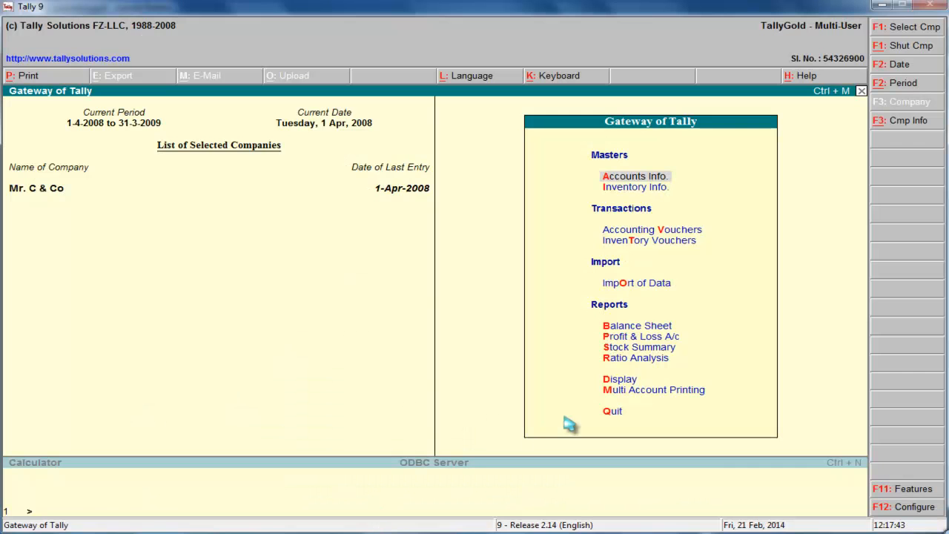
# Step: Compare the Shirts closing quantity, rate and value in the Stock Summary with the closing stock line in the PDF
pyautogui.click(634, 348)
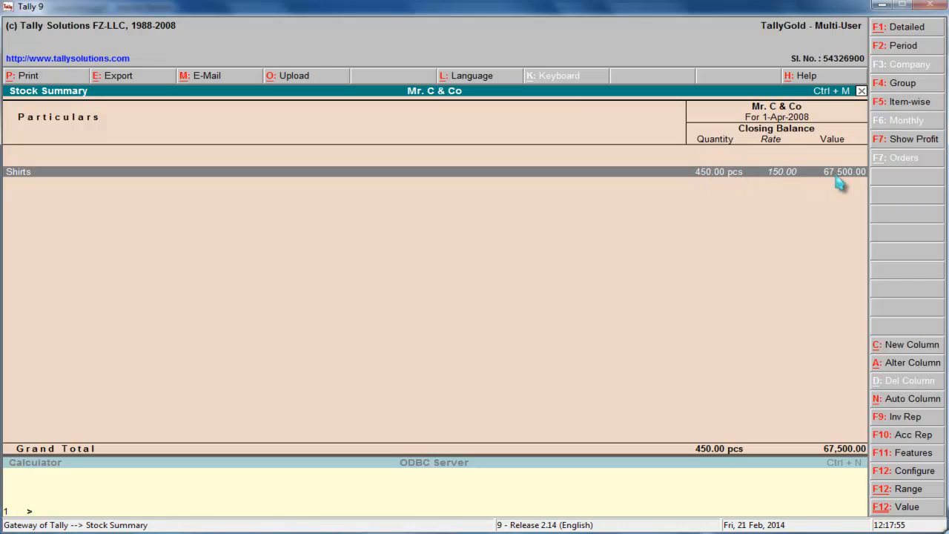
pyautogui.click(884, 6)
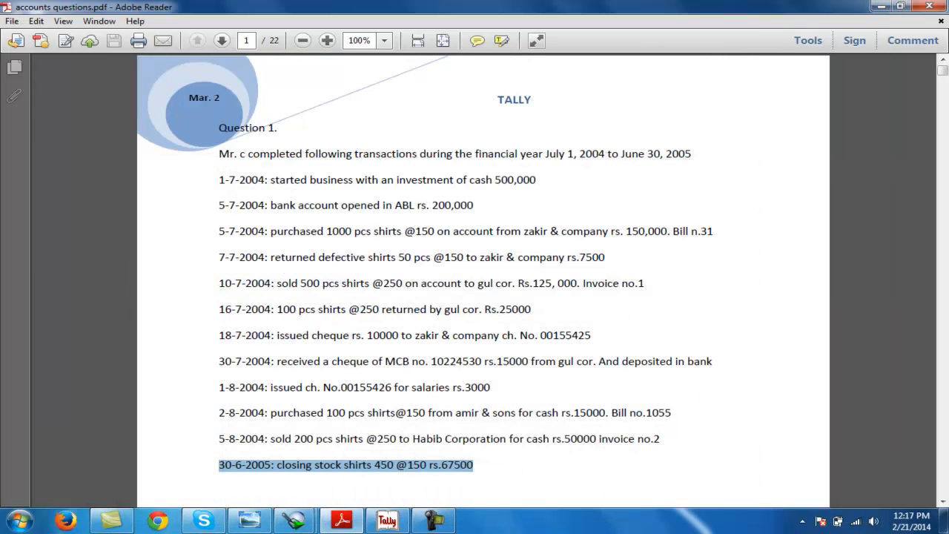
pyautogui.click(408, 466)
pyautogui.moveTo(220, 465); pyautogui.dragTo(473, 465)
pyautogui.click(387, 519)
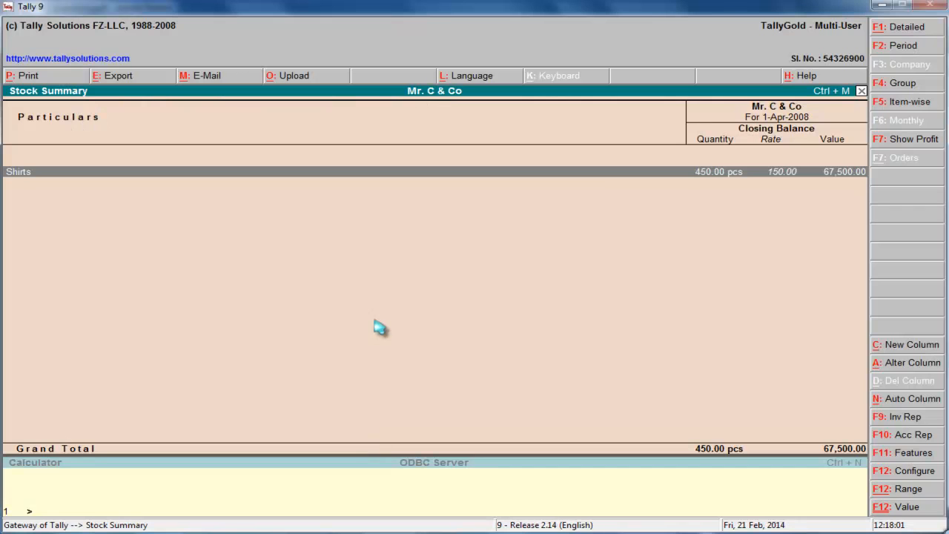
pyautogui.press('Escape')
pyautogui.press('Escape')
pyautogui.press('Escape')
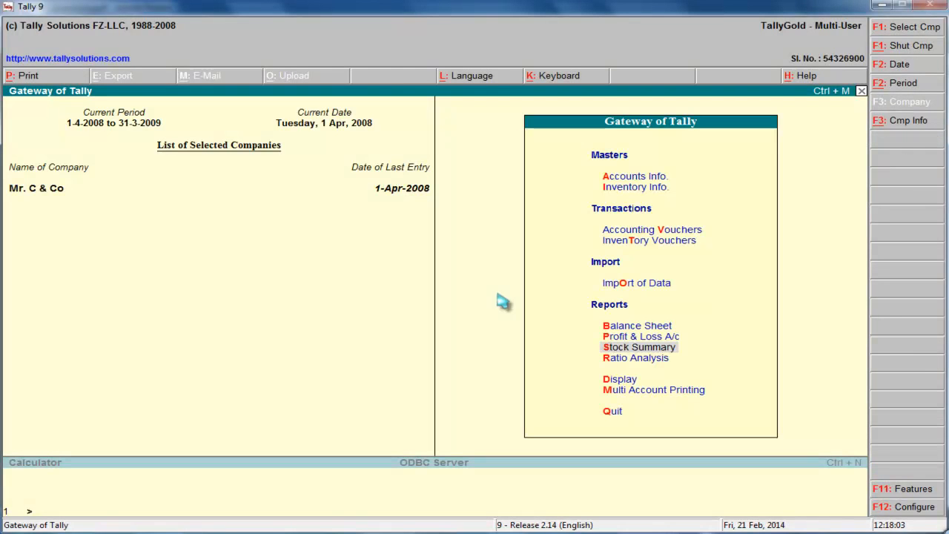
pyautogui.click(613, 350)
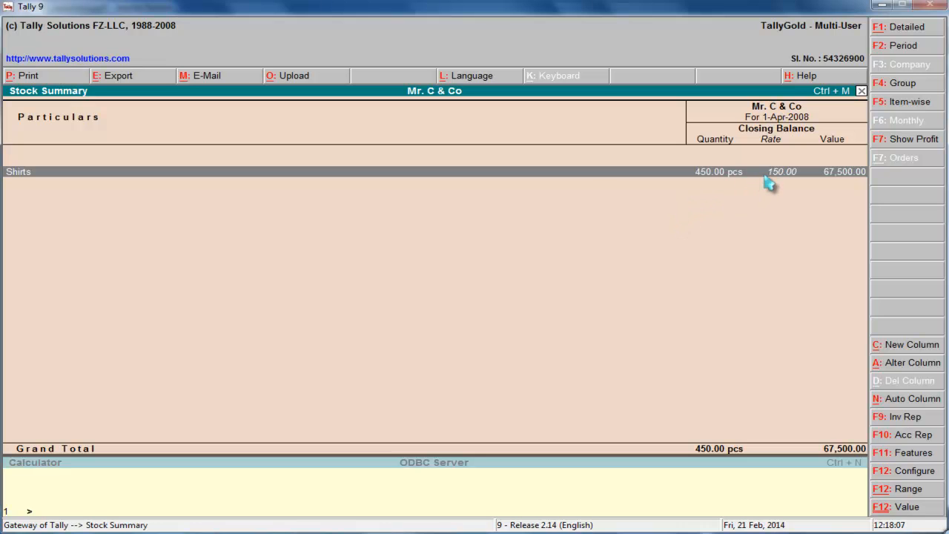
pyautogui.press('Escape')
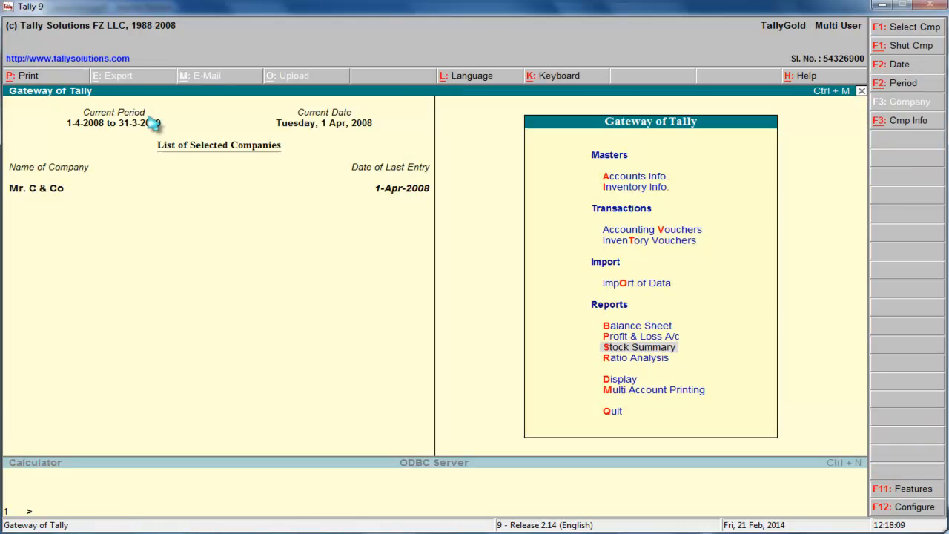
# Step: Examine the Shirts monthly summary and its April stock vouchers from the Stock Summary, and return to the Gateway of Tally
pyautogui.click(613, 350)
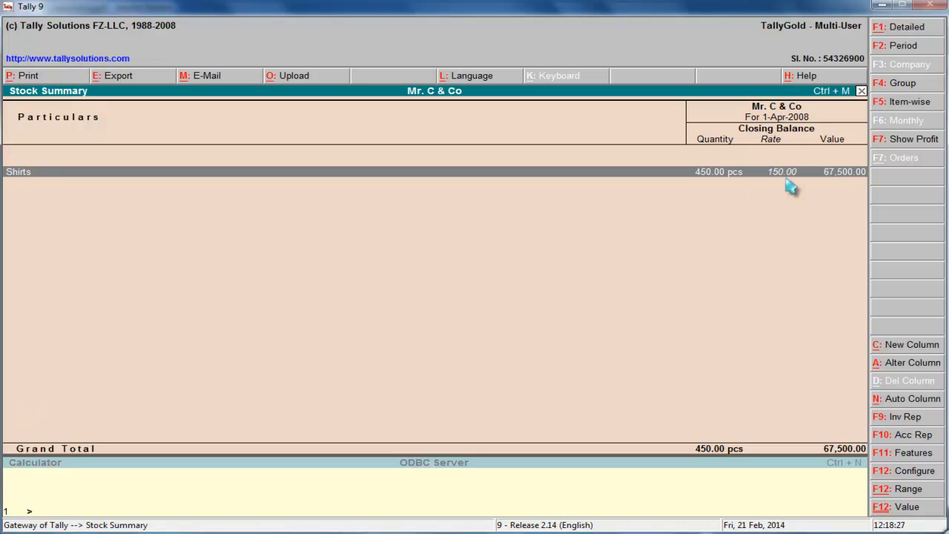
pyautogui.doubleClick(710, 180)
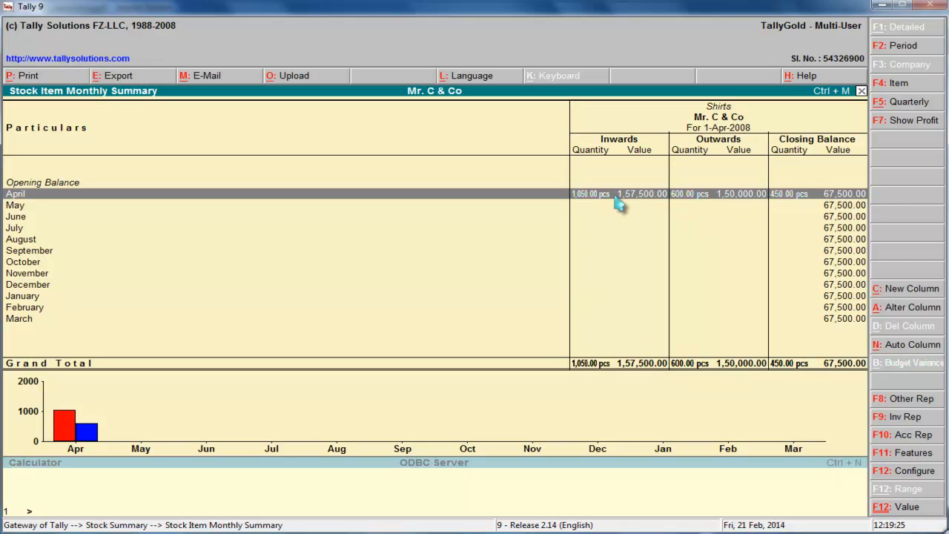
pyautogui.press('Return')
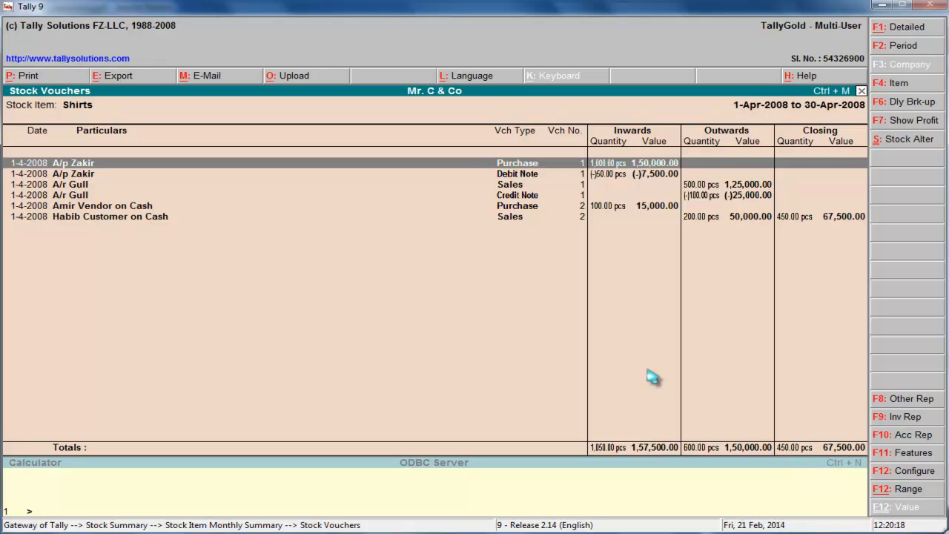
pyautogui.press('Escape')
pyautogui.press('Escape')
pyautogui.press('Escape')
pyautogui.press('Escape')
pyautogui.press('Escape')
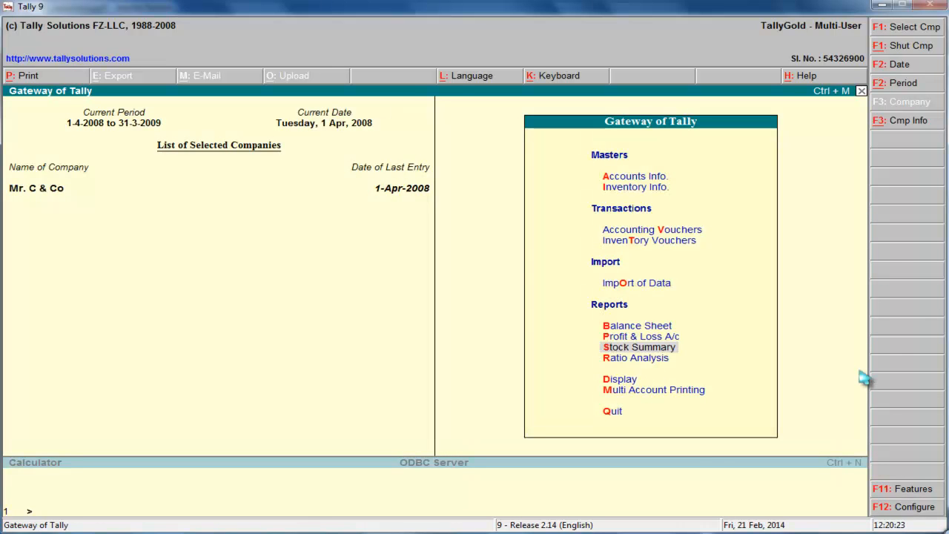
# Step: Reopen the April stock vouchers for Shirts and review the purchase, debit note, sales and credit note entries one by one
pyautogui.press('Return')
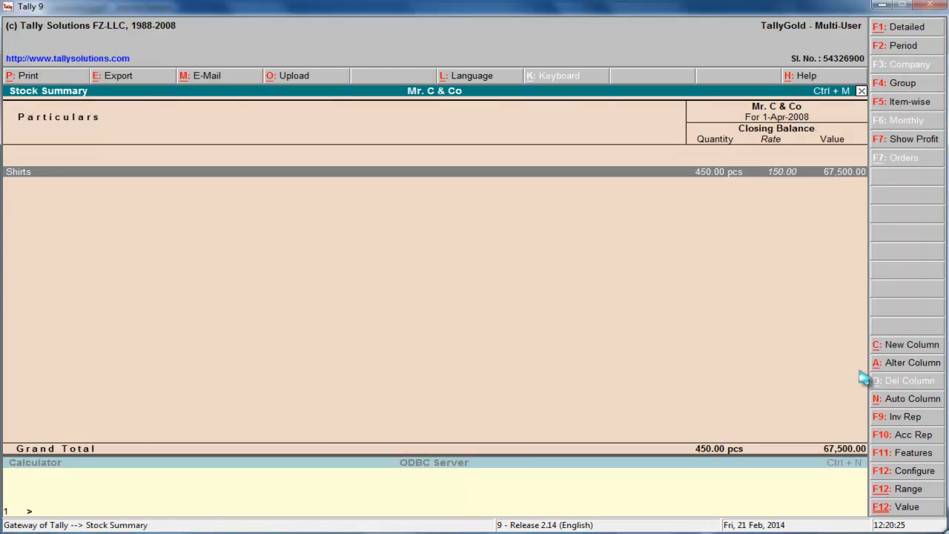
pyautogui.press('Return')
pyautogui.press('Return')
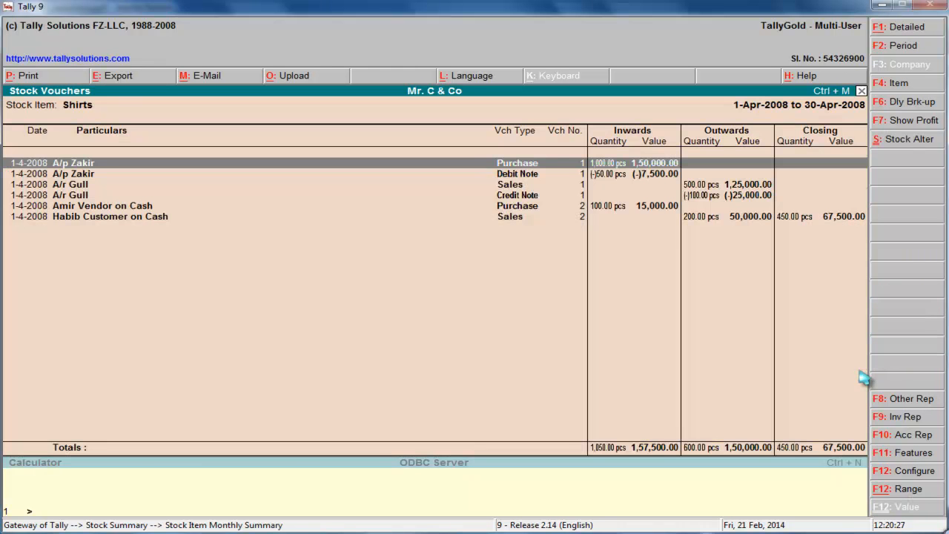
pyautogui.press('Down')
pyautogui.press('Down')
pyautogui.press('Down')
pyautogui.press('Down')
pyautogui.press('Down')
pyautogui.press('Up')
pyautogui.press('Up')
pyautogui.press('Up')
pyautogui.press('Up')
pyautogui.press('Down')
pyautogui.press('Down')
pyautogui.press('Down')
pyautogui.press('Down')
pyautogui.press('Up')
pyautogui.press('Up')
pyautogui.press('Up')
pyautogui.press('Up')
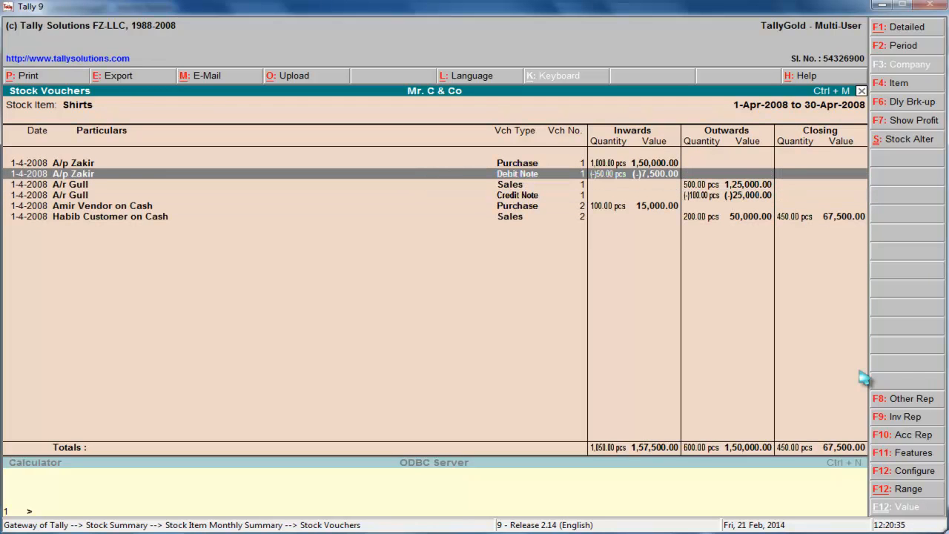
pyautogui.press('Down')
pyautogui.press('Down')
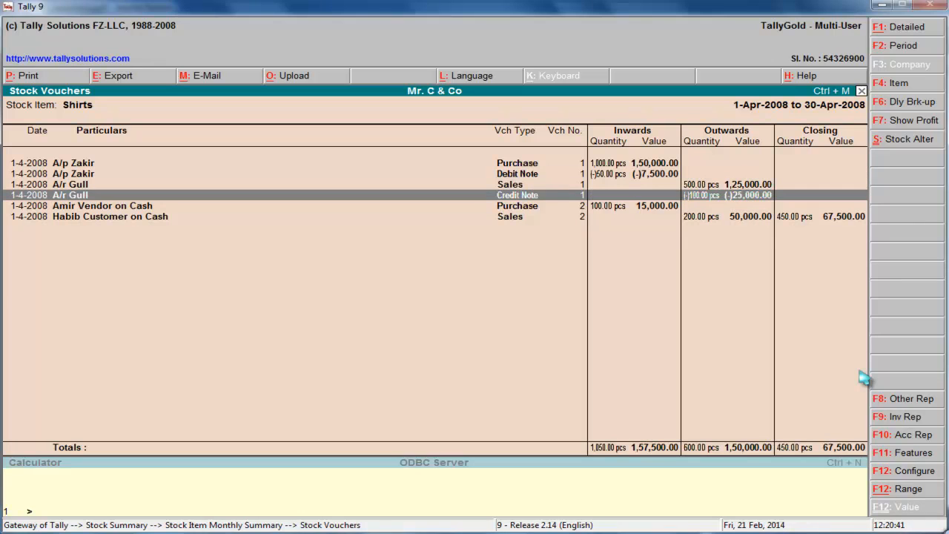
# Step: View the A/r Gull credit note for the returned shirts, and return to the Gateway of Tally without altering it
pyautogui.press('Return')
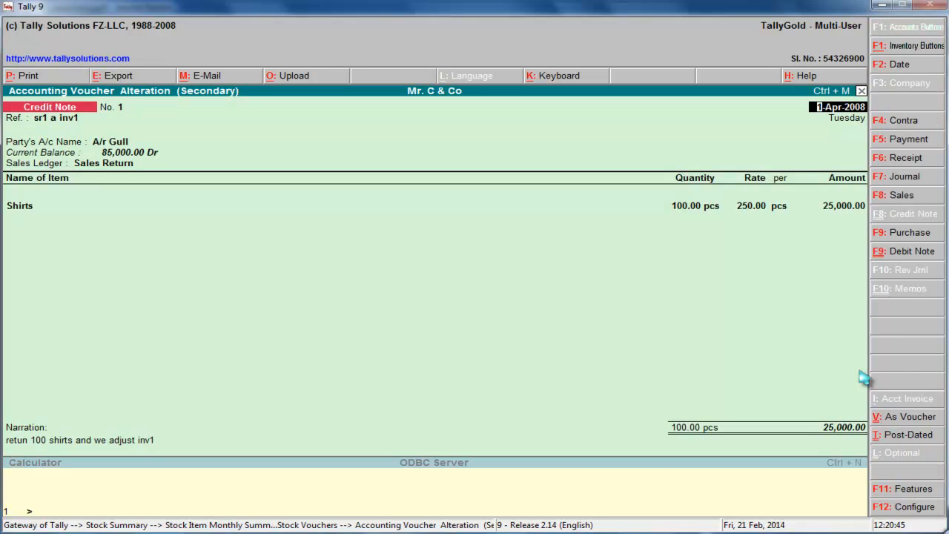
pyautogui.press('Escape')
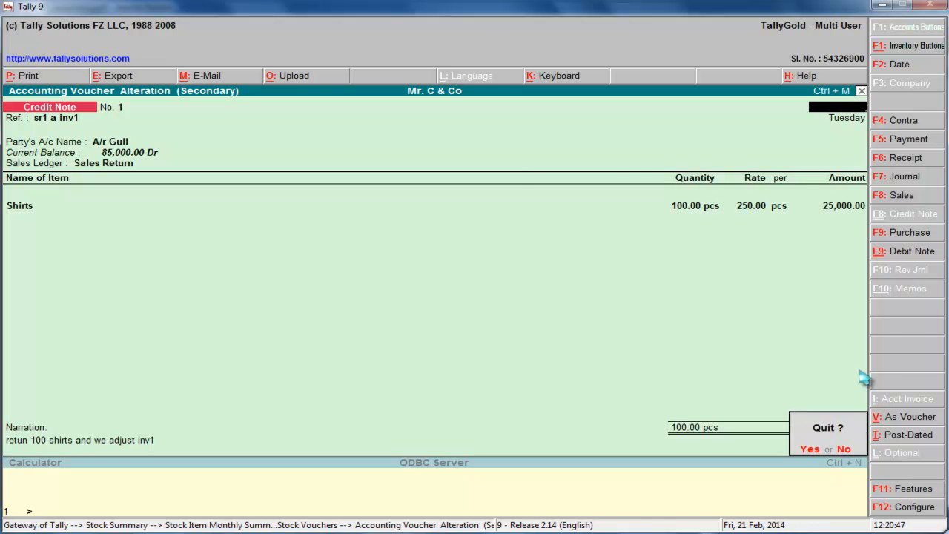
pyautogui.press('Return')
pyautogui.press('Escape')
pyautogui.press('Escape')
pyautogui.press('Escape')
pyautogui.press('Escape')
pyautogui.press('Escape')
pyautogui.press('Escape')
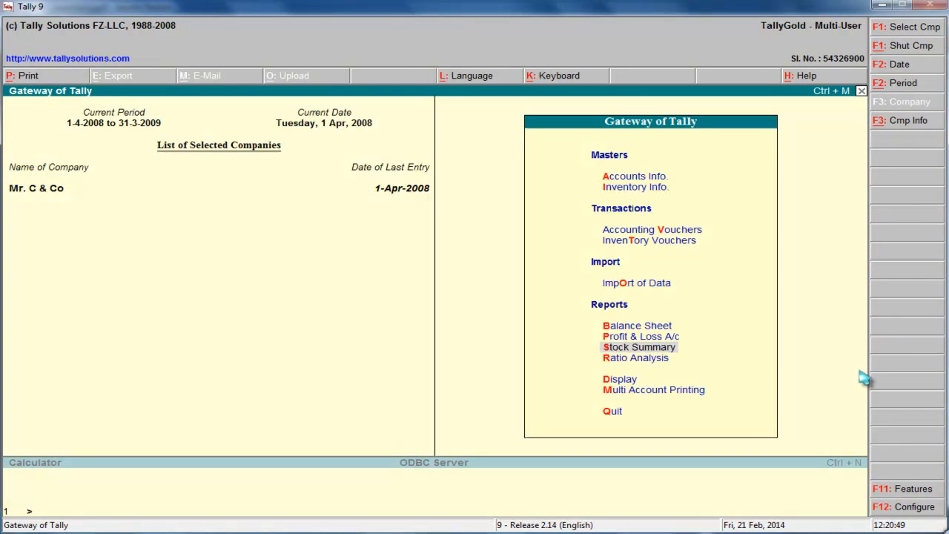
# Step: Try to open the Ratio Analysis report, and dismiss the error dialog
pyautogui.press('Down')
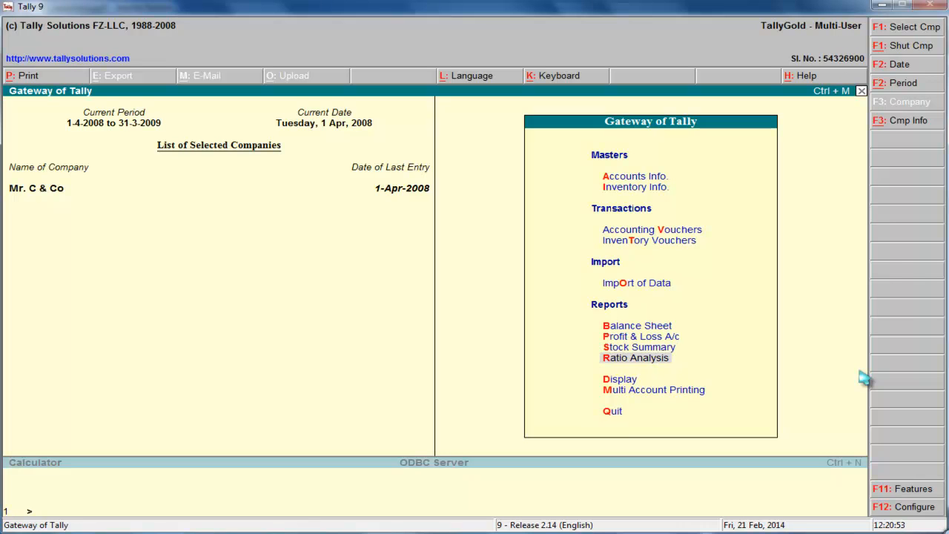
pyautogui.press('Return')
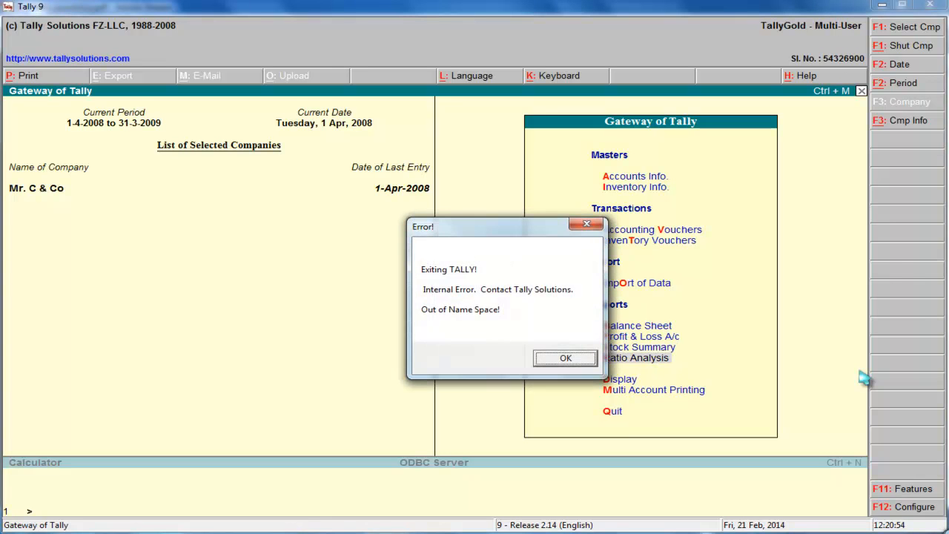
pyautogui.moveTo(489, 230); pyautogui.dragTo(465, 223)
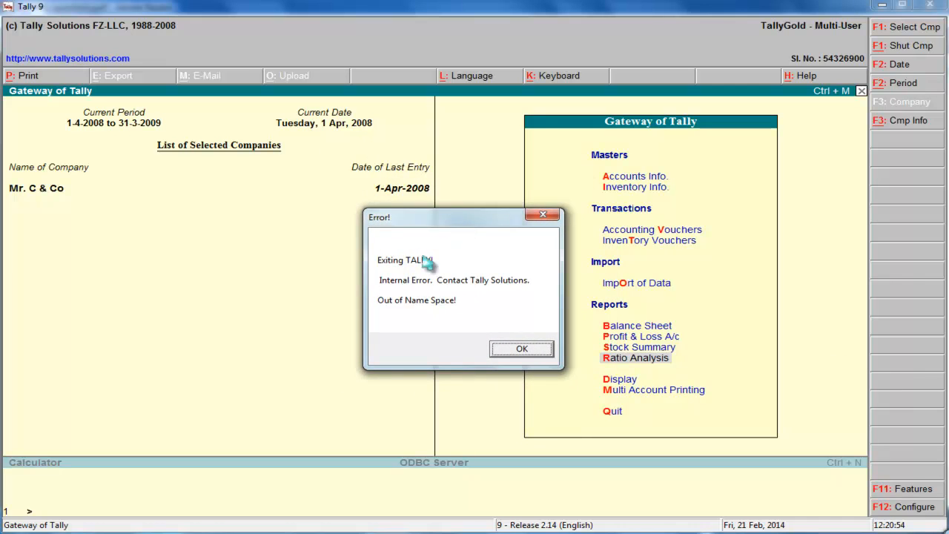
pyautogui.click(521, 352)
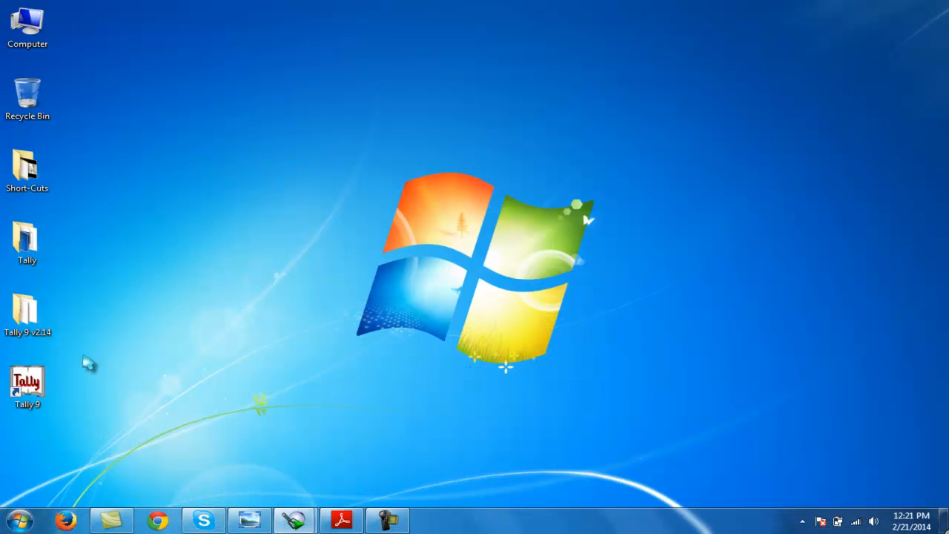
# Step: Restart Tally 9 with the TallyVault password, and view the Ratio Analysis report before returning to the Gateway of Tally
pyautogui.doubleClick(18, 375)
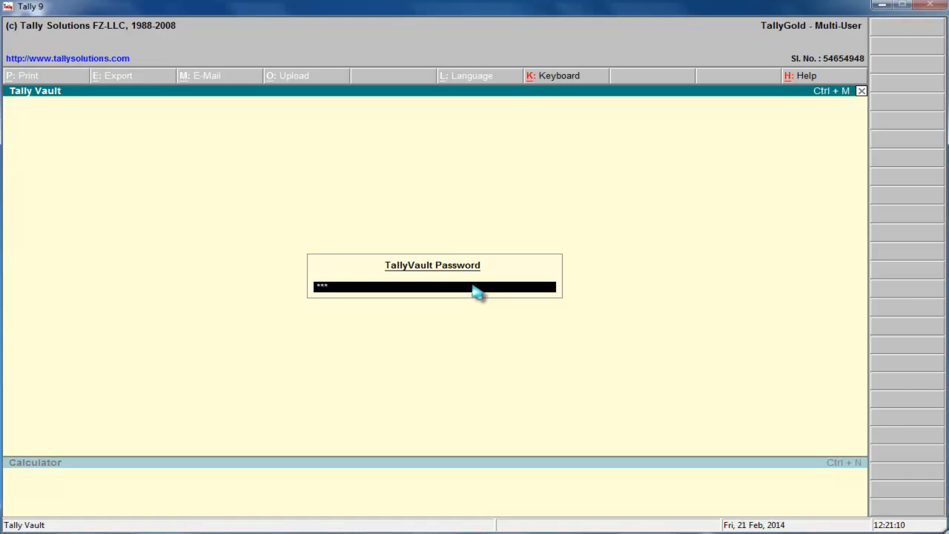
pyautogui.press('Return')
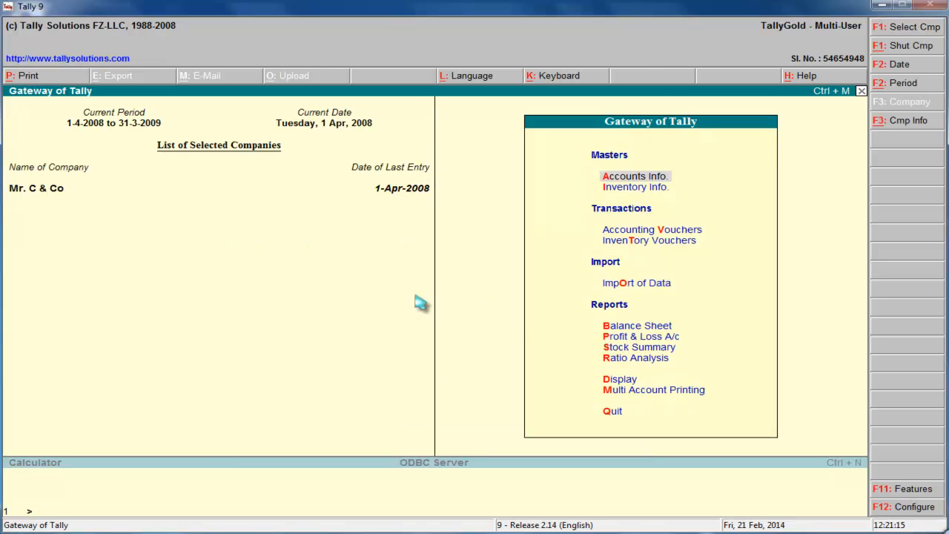
pyautogui.click(627, 360)
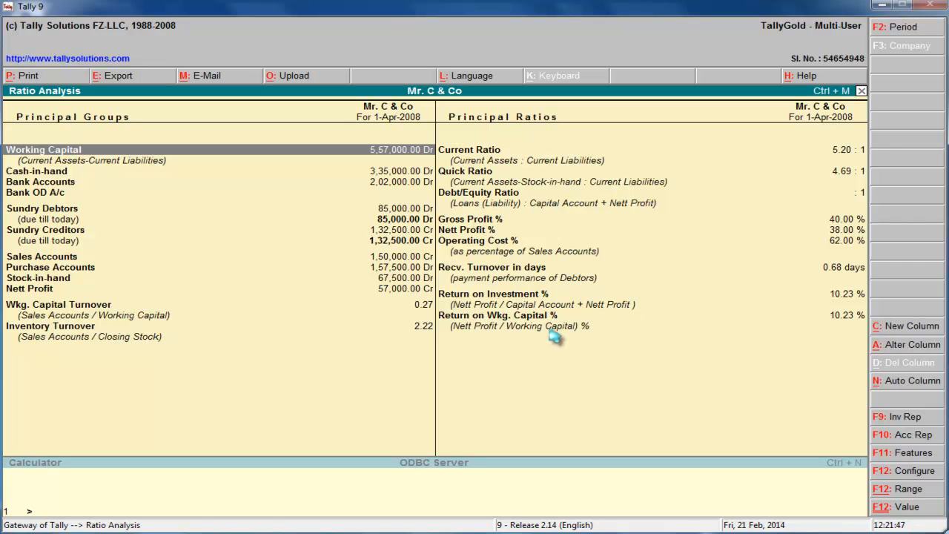
pyautogui.press('Escape')
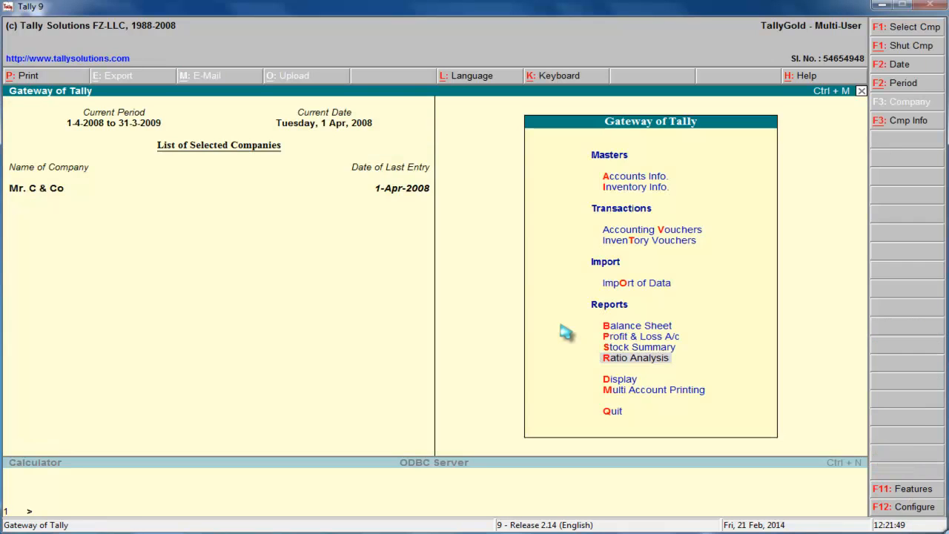
pyautogui.click(627, 180)
pyautogui.click(632, 188)
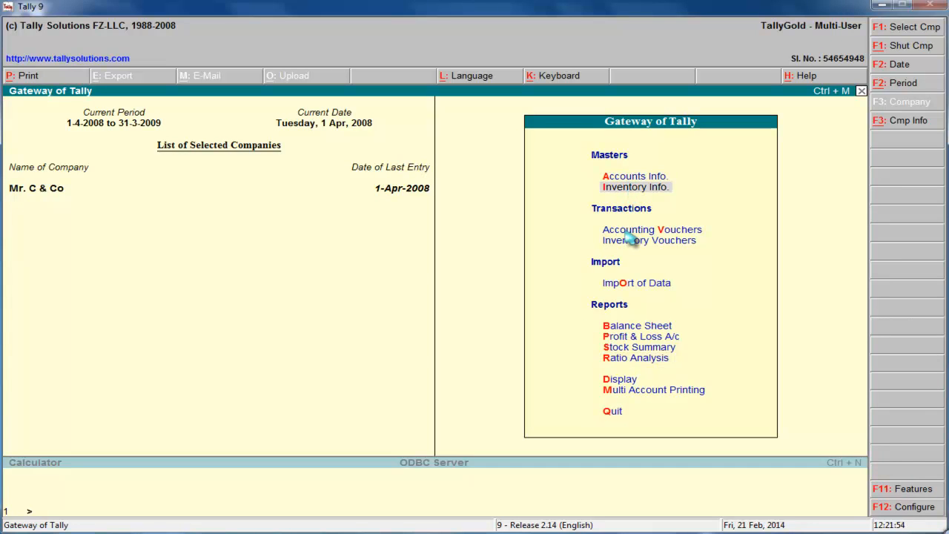
pyautogui.click(628, 231)
pyautogui.click(626, 243)
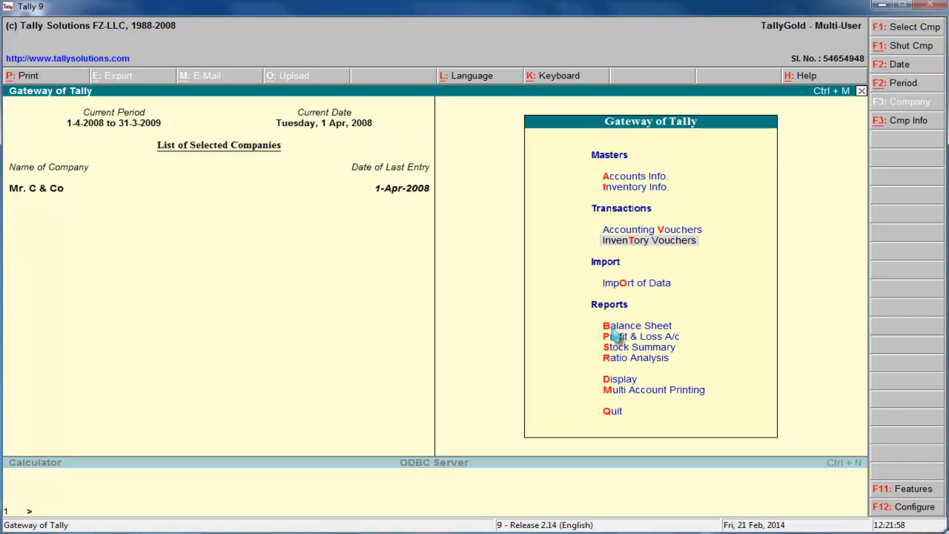
# Step: Switch to the accounts questions PDF in Adobe Reader and examine the sales, sales return and net sales figures in the page 2 Income Statement
pyautogui.click(882, 6)
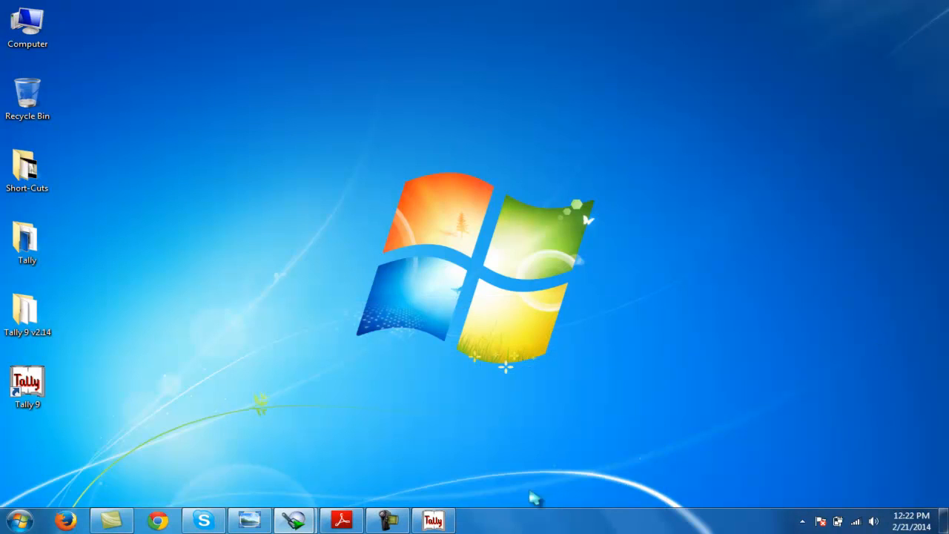
pyautogui.click(341, 520)
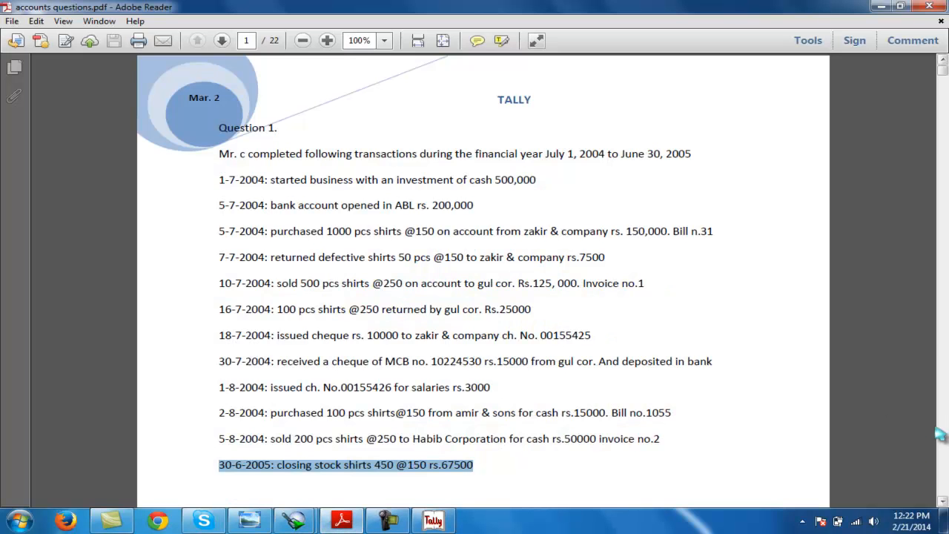
pyautogui.click(944, 503)
pyautogui.moveTo(944, 502); pyautogui.dragTo(943, 503)
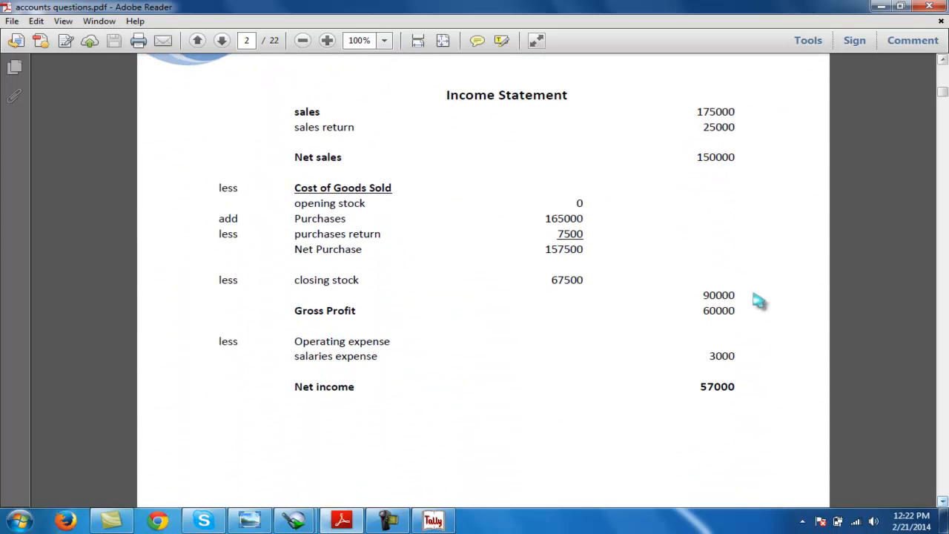
pyautogui.moveTo(696, 111); pyautogui.dragTo(721, 112)
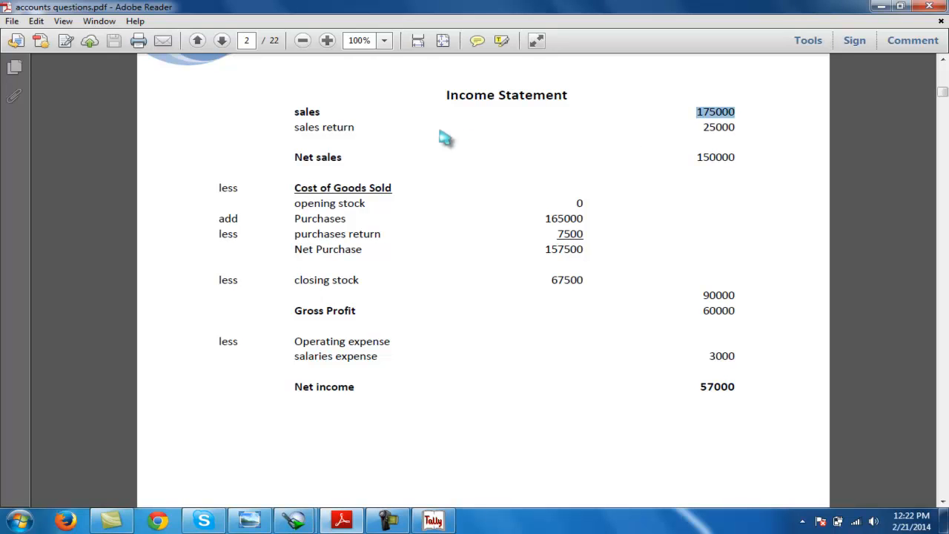
pyautogui.moveTo(736, 128); pyautogui.dragTo(717, 157)
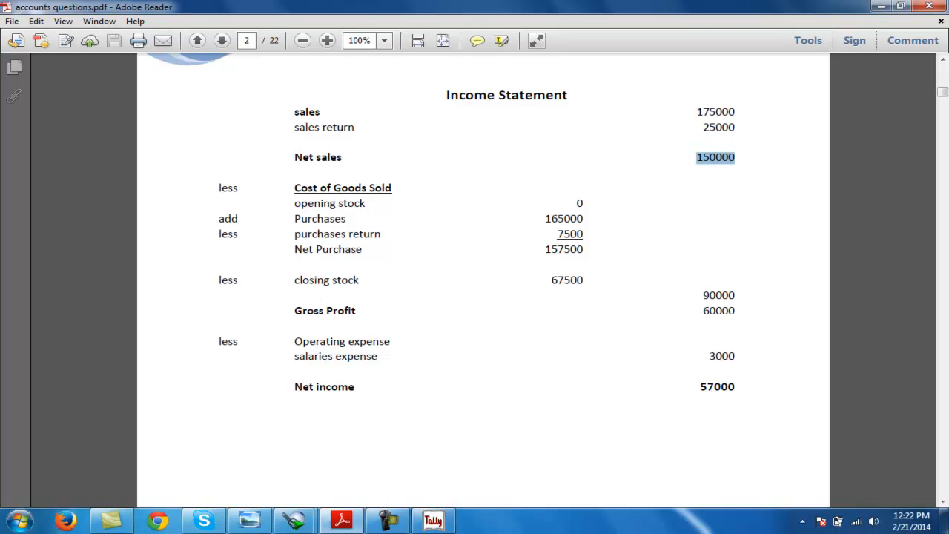
pyautogui.click(716, 158)
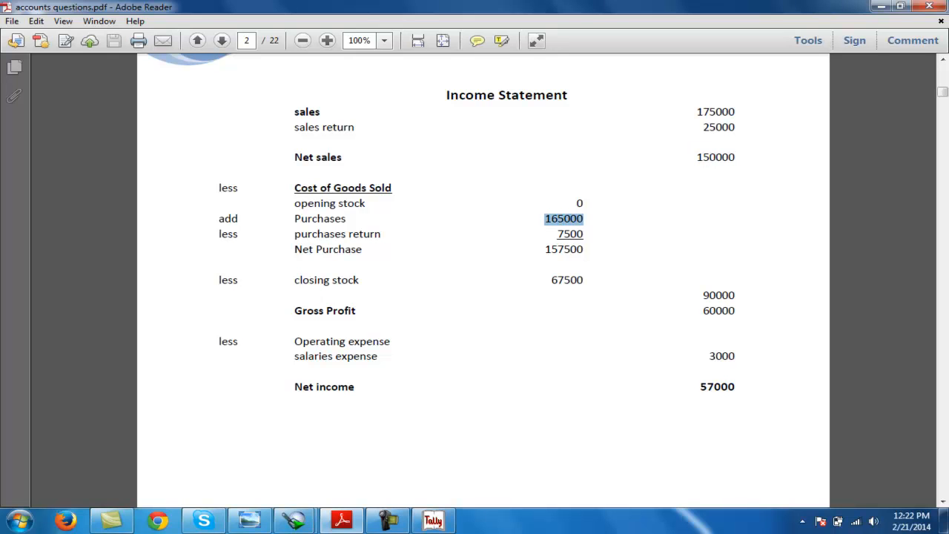
# Step: Examine the Cost of Goods Sold figures in the Income Statement, from purchases and net purchase to closing stock, against net sales
pyautogui.click(552, 220)
pyautogui.moveTo(544, 219); pyautogui.dragTo(571, 235)
pyautogui.moveTo(545, 249); pyautogui.dragTo(583, 249)
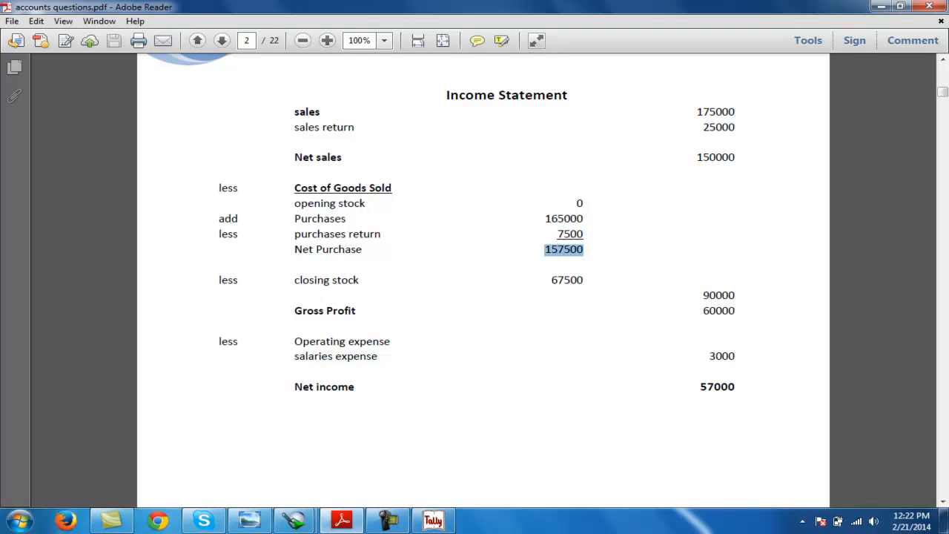
pyautogui.click(553, 279)
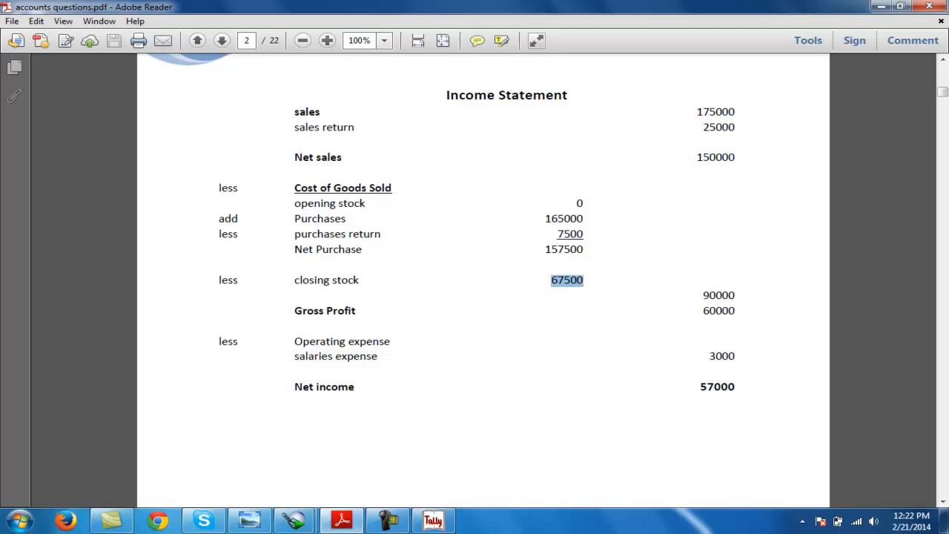
pyautogui.moveTo(702, 295); pyautogui.dragTo(735, 295)
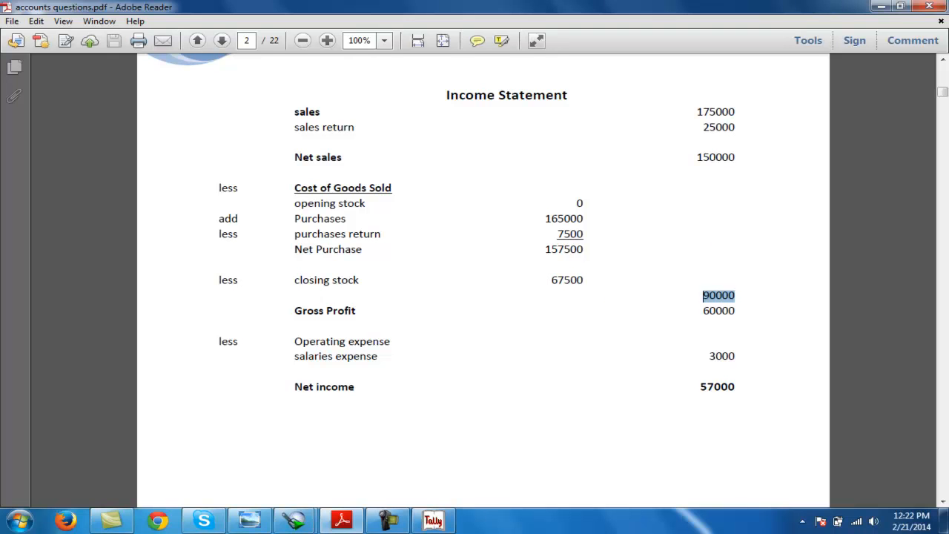
pyautogui.moveTo(697, 157); pyautogui.dragTo(734, 157)
pyautogui.moveTo(702, 295); pyautogui.dragTo(735, 295)
# Step: Examine the gross profit, salaries expense and net income figures in the PDF's Income Statement
pyautogui.doubleClick(704, 311)
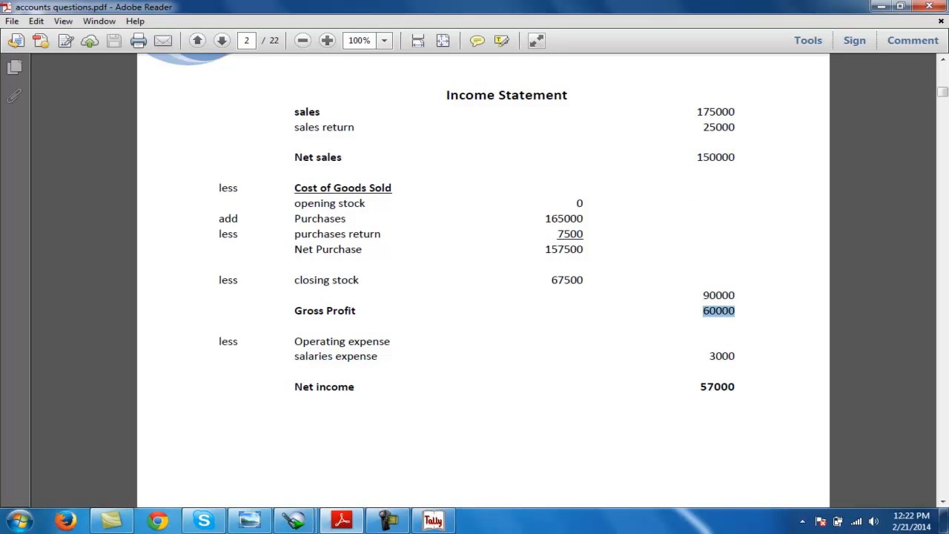
pyautogui.moveTo(295, 310); pyautogui.dragTo(356, 310)
pyautogui.moveTo(295, 356); pyautogui.dragTo(377, 356)
pyautogui.moveTo(730, 357); pyautogui.dragTo(710, 357)
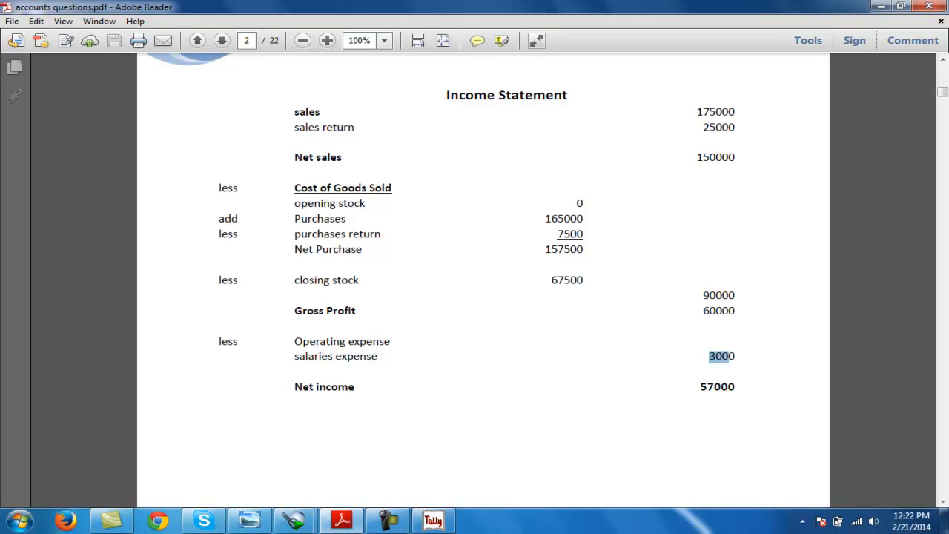
pyautogui.doubleClick(700, 387)
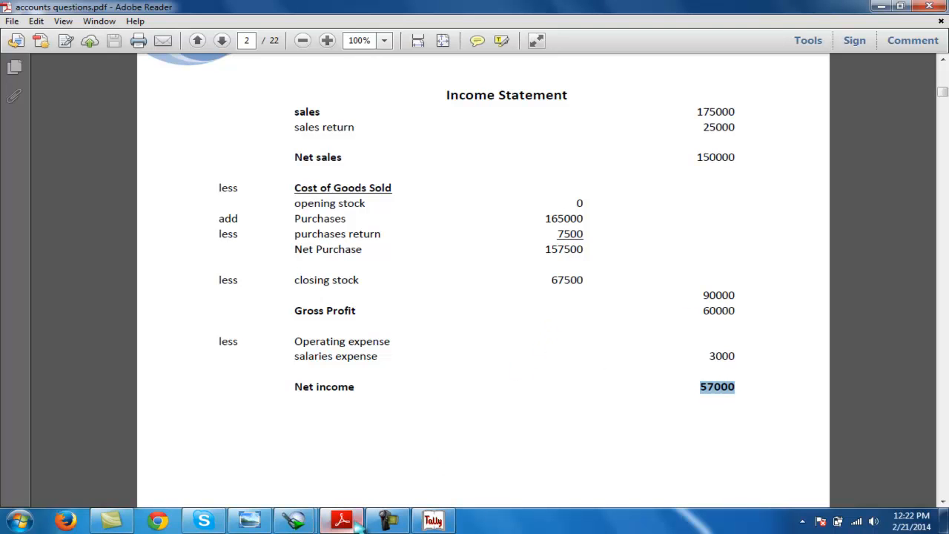
# Step: Switch back to Tally and view the Profit & Loss A/c report in detailed format
pyautogui.moveTo(433, 520)
pyautogui.click(473, 457)
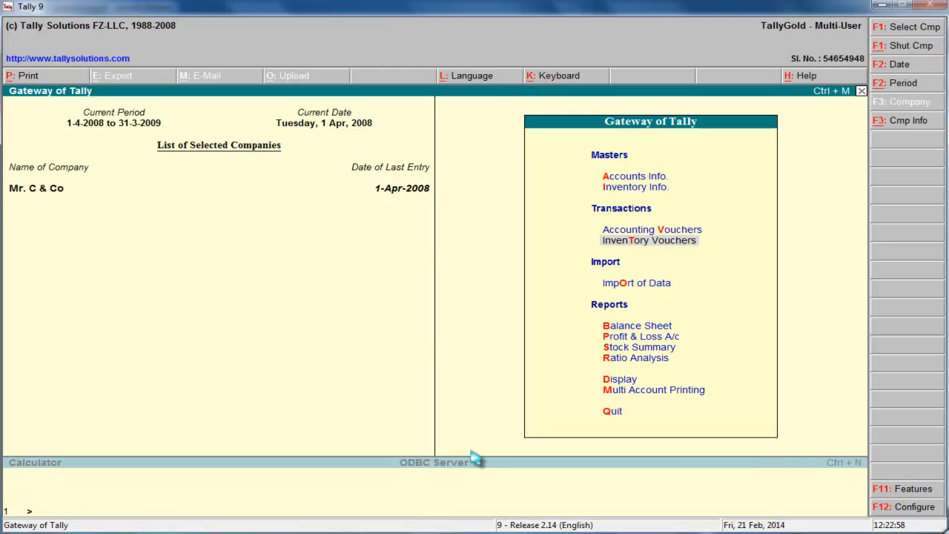
pyautogui.click(609, 338)
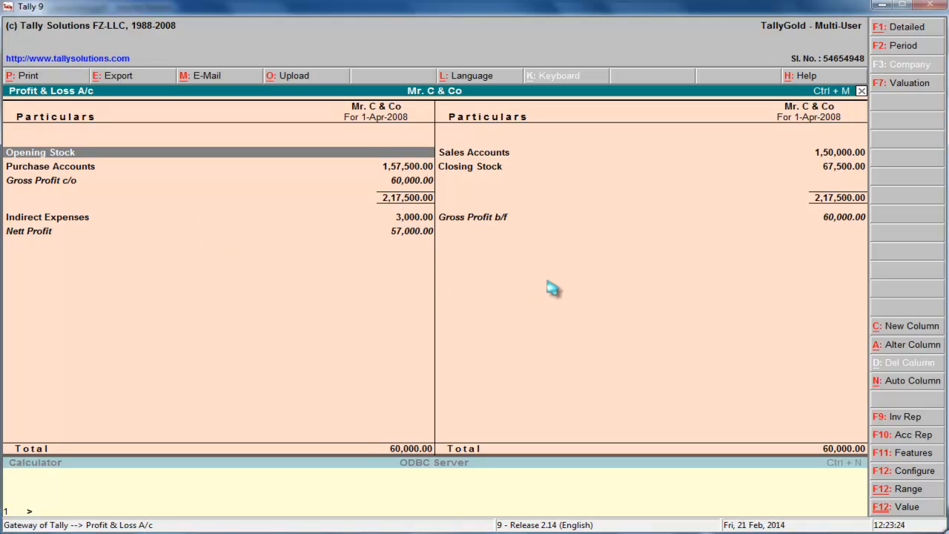
pyautogui.hotkey('alt', 'f1')
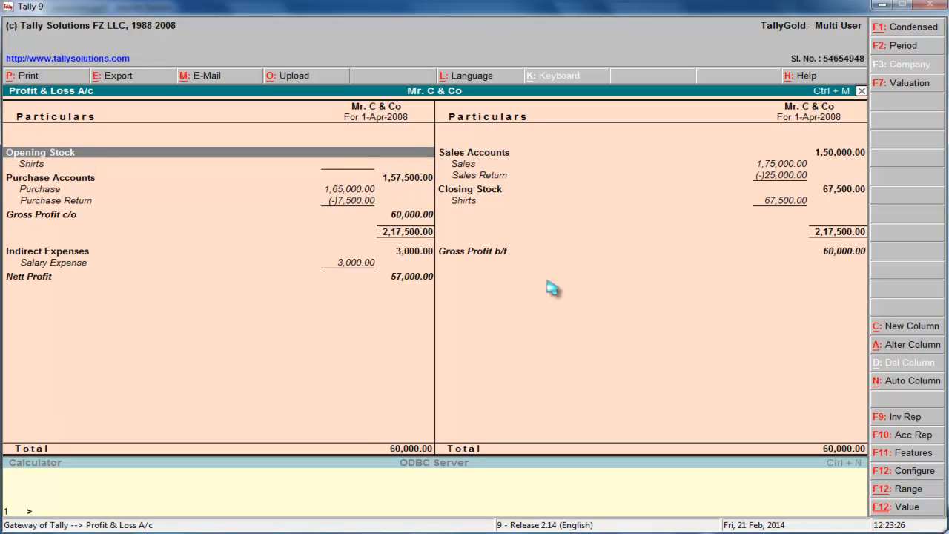
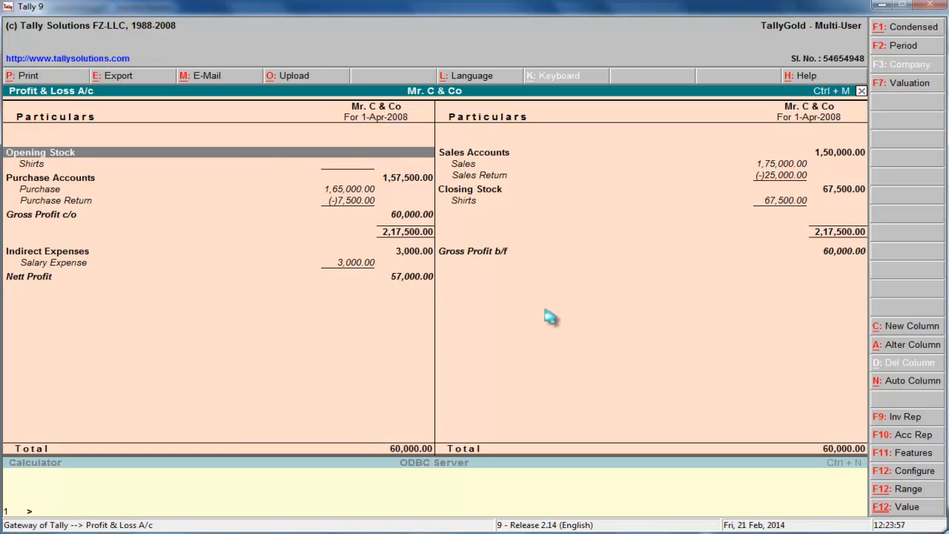
# Step: Configure the Profit & Loss A/c report by setting Show Vertical Profit & Loss to Yes
pyautogui.click(910, 475)
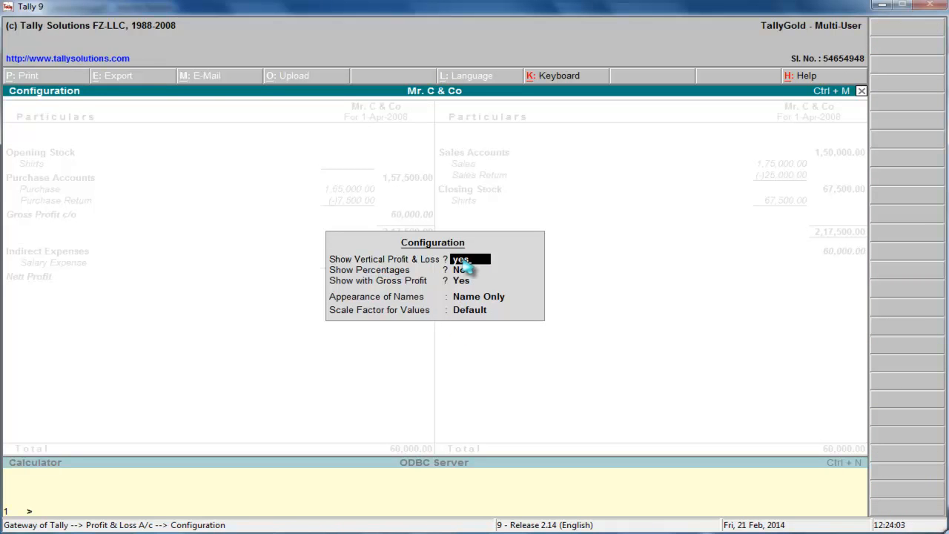
pyautogui.write('yes')
pyautogui.hotkey('ctrl', 'a')
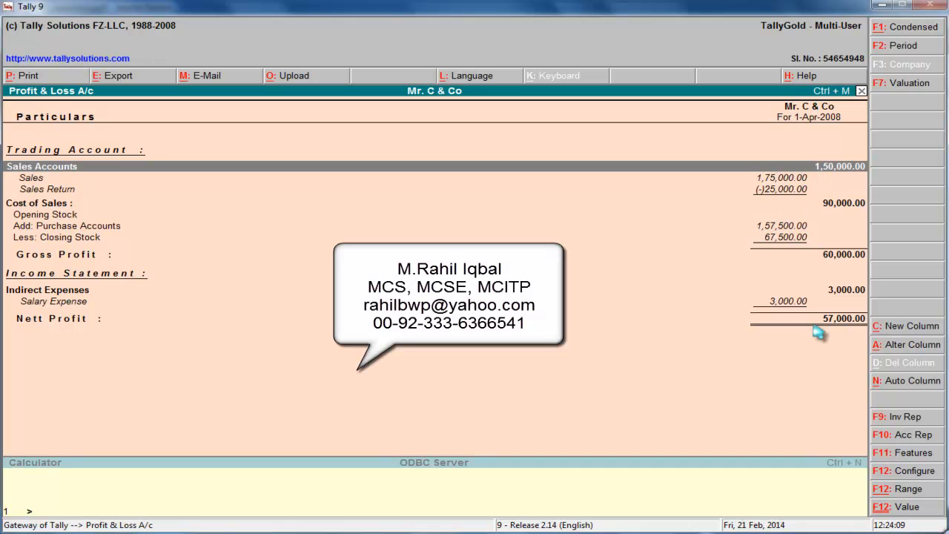
# Step: Compare the condensed and detailed views of the vertical Profit & Loss A/c, and return to the Gateway of Tally
pyautogui.hotkey('alt', 'F1')
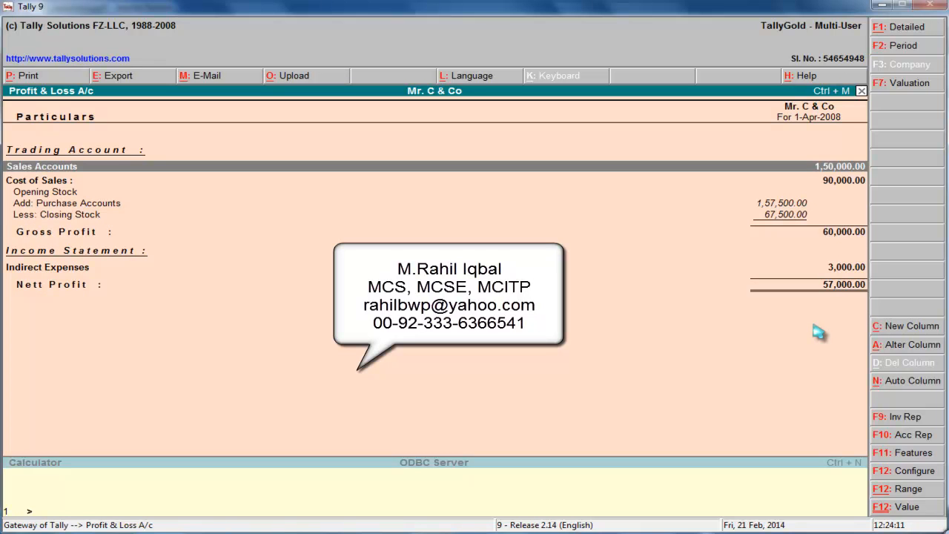
pyautogui.hotkey('alt', 'F1')
pyautogui.hotkey('alt', 'F1')
pyautogui.hotkey('alt', 'F1')
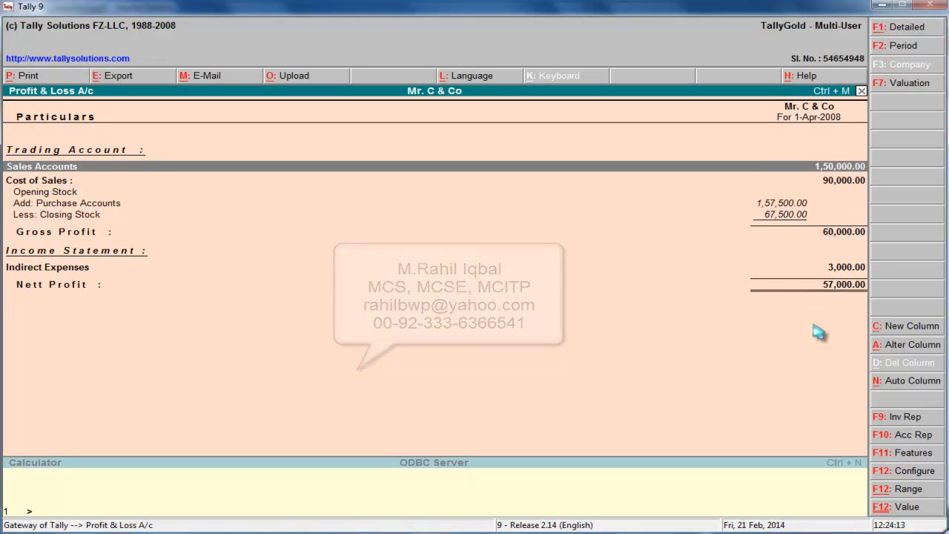
pyautogui.hotkey('alt', 'F1')
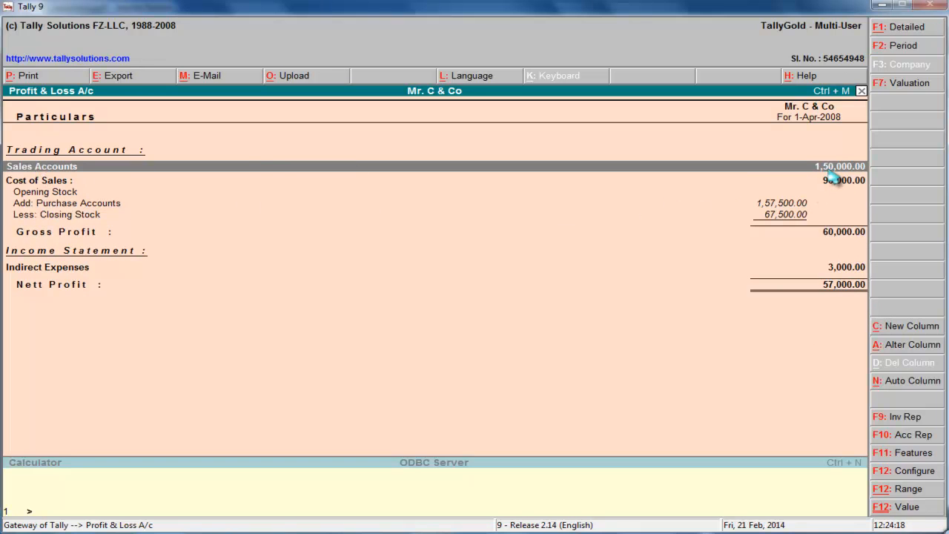
pyautogui.hotkey('alt', 'F1')
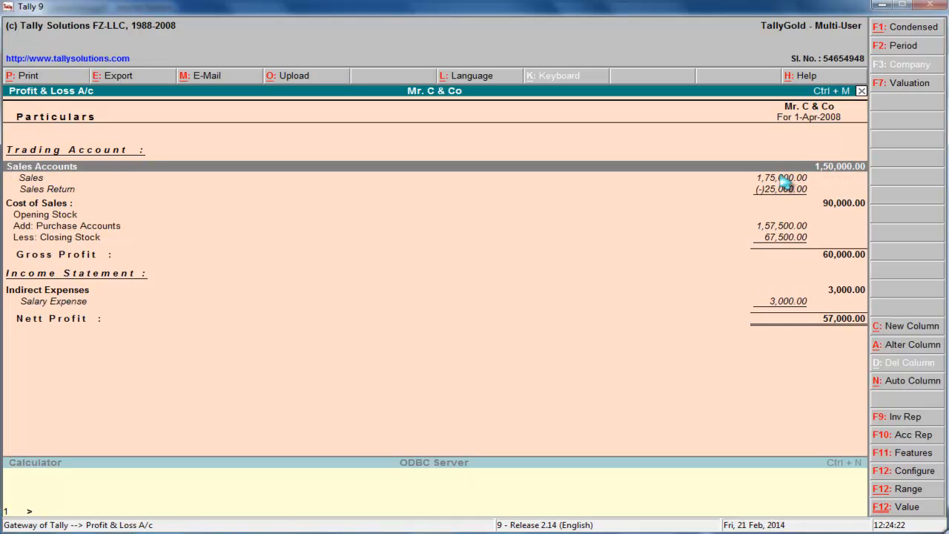
pyautogui.hotkey('alt', 'F1')
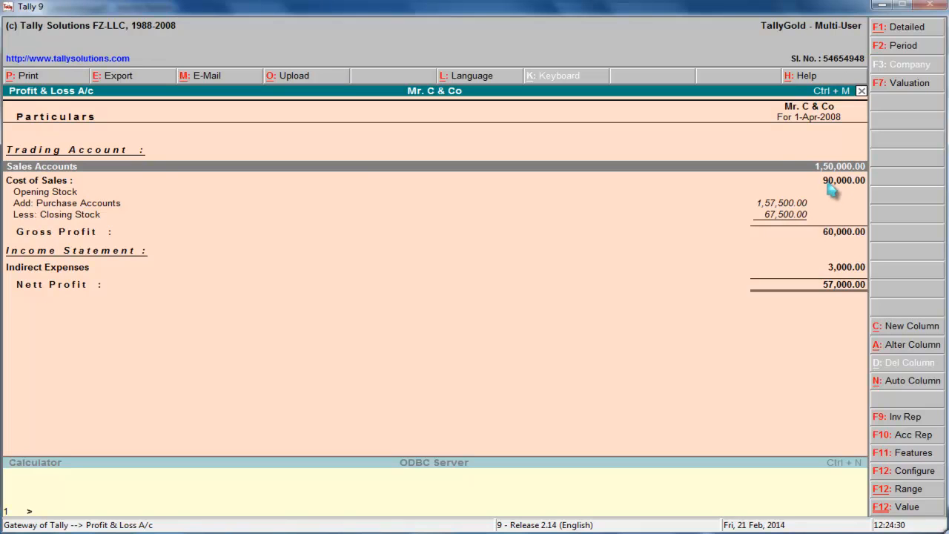
pyautogui.click(850, 186)
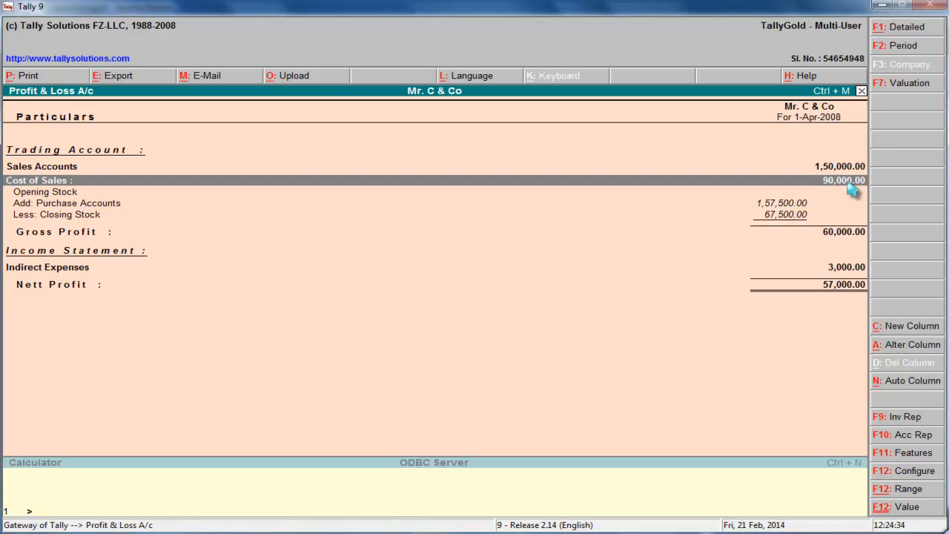
pyautogui.hotkey('alt', 'F1')
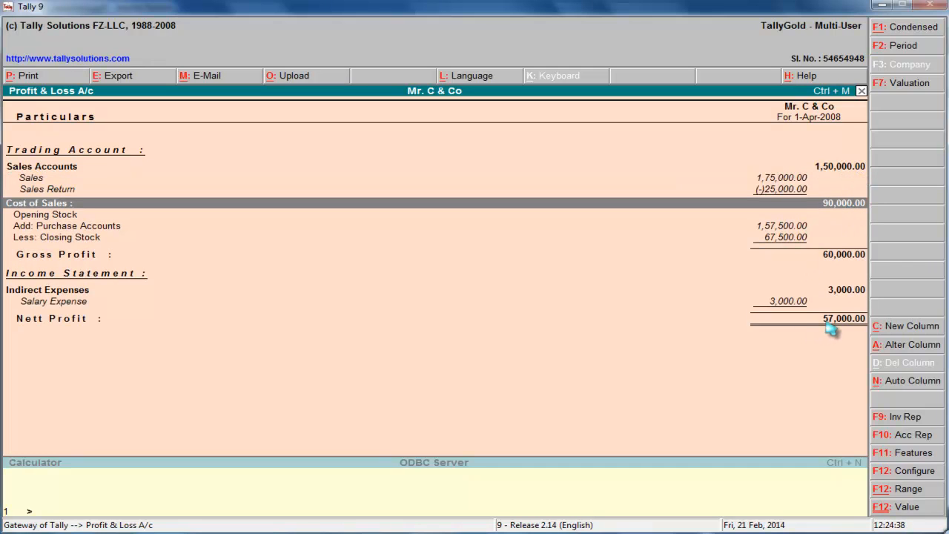
pyautogui.press('Escape')
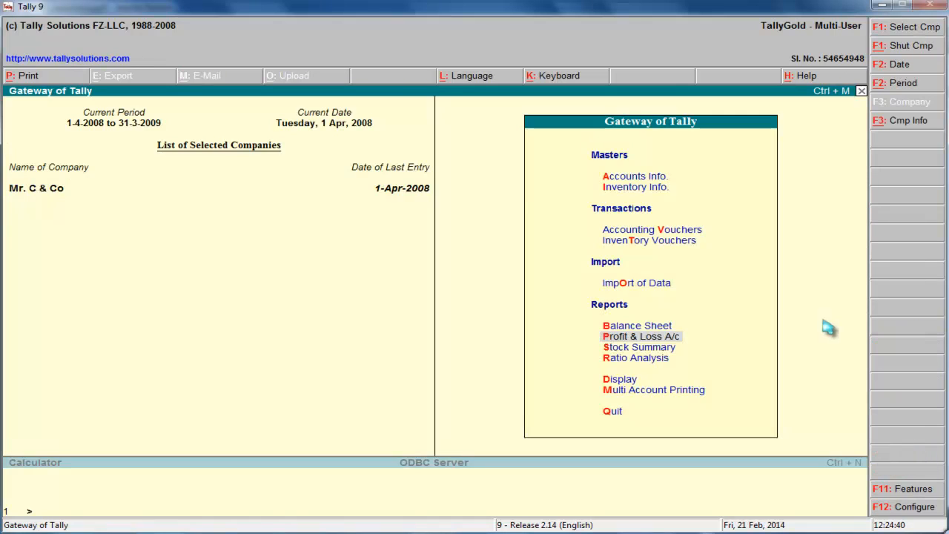
# Step: View the Balance Sheet in detailed format to examine its liabilities and assets, and return to the Gateway of Tally
pyautogui.click(628, 330)
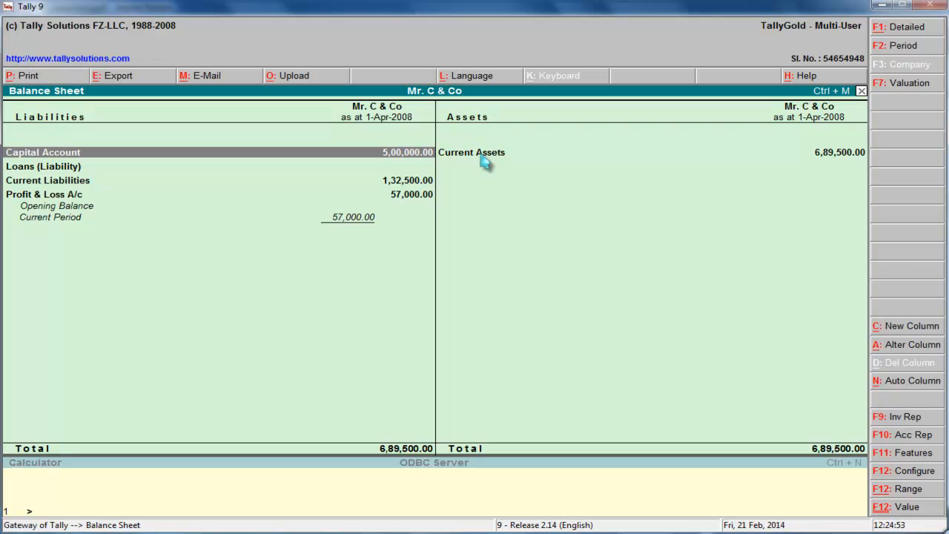
pyautogui.hotkey('alt', 'F1')
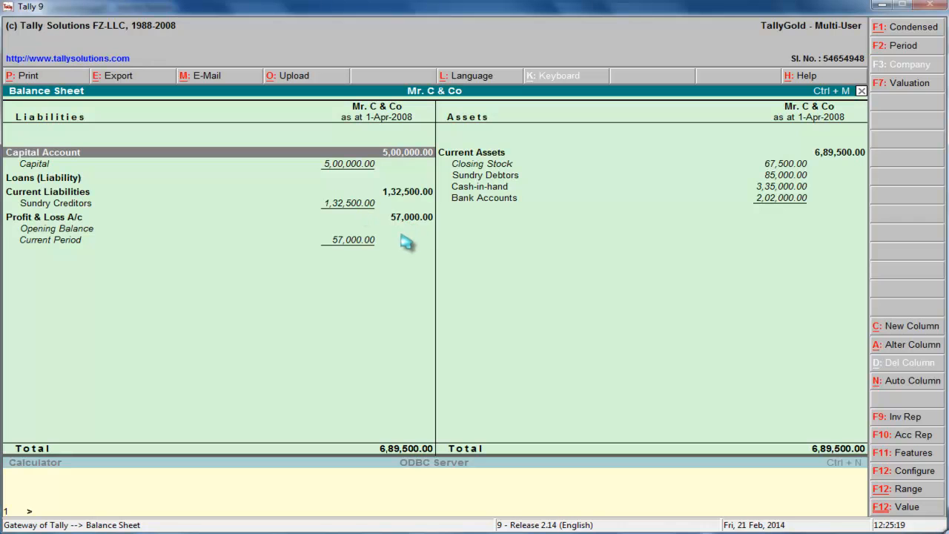
pyautogui.press('Escape')
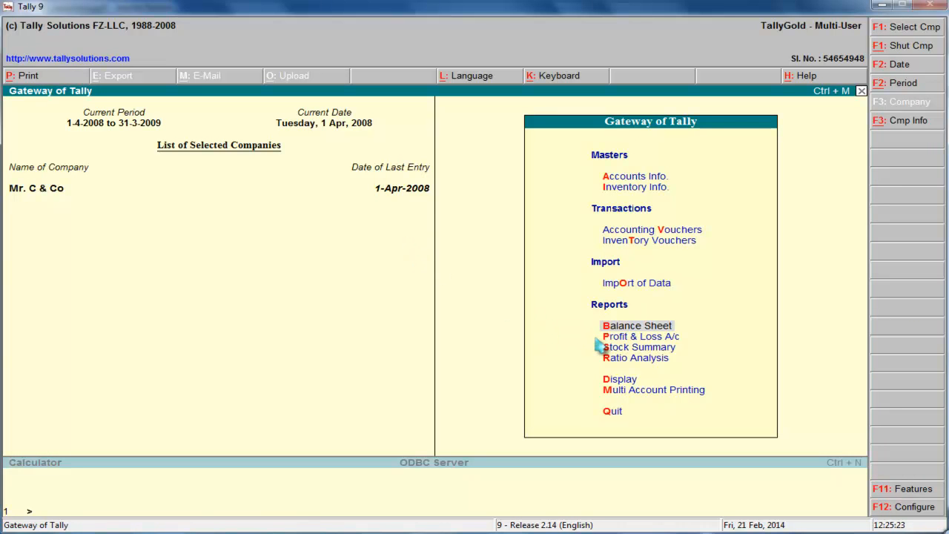
# Step: Look through the ledger options under Accounts Info. and the Inventory Info. options, and return to the Gateway of Tally
pyautogui.click(630, 180)
pyautogui.click(629, 181)
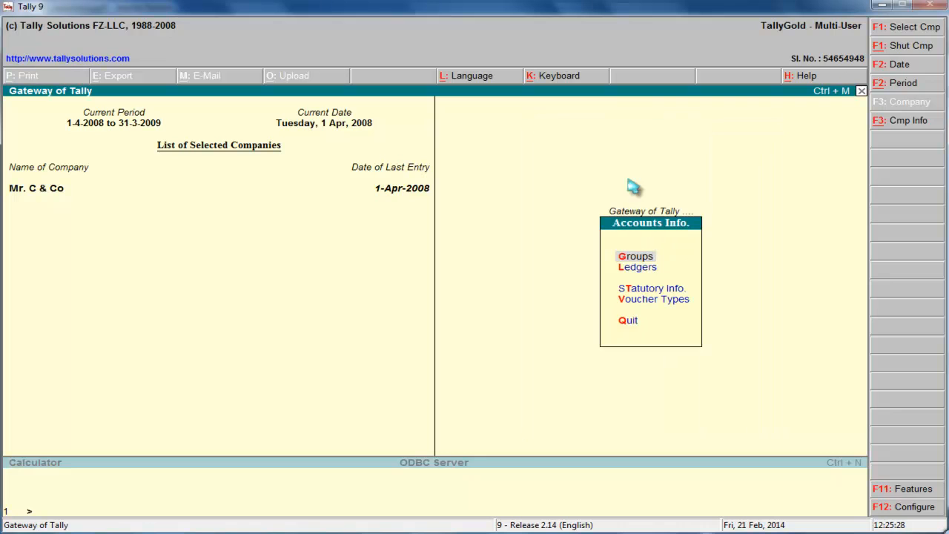
pyautogui.click(629, 268)
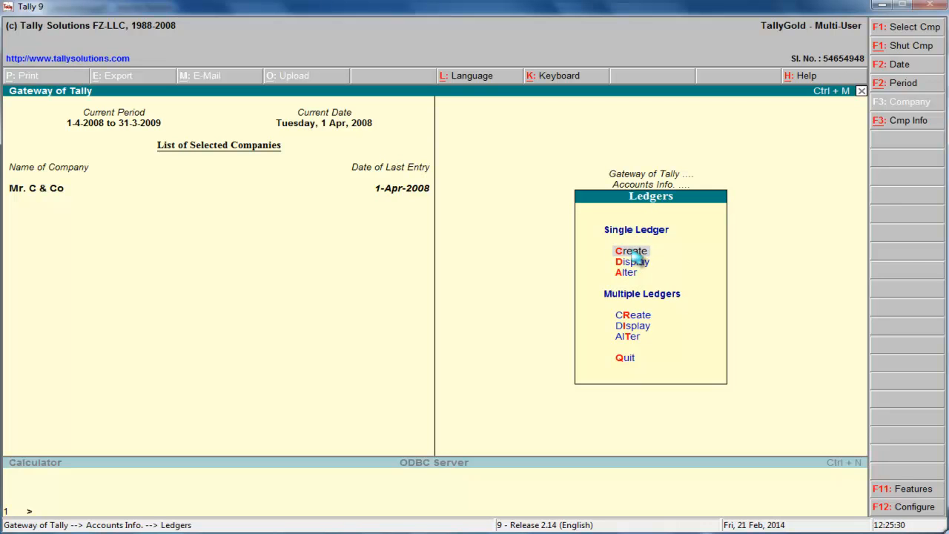
pyautogui.press('Escape')
pyautogui.press('Escape')
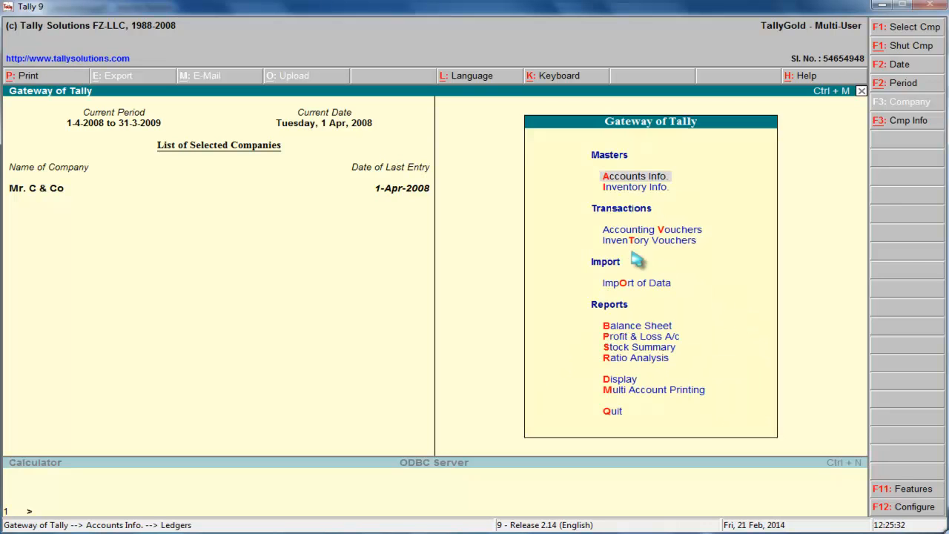
pyautogui.click(615, 190)
pyautogui.click(615, 191)
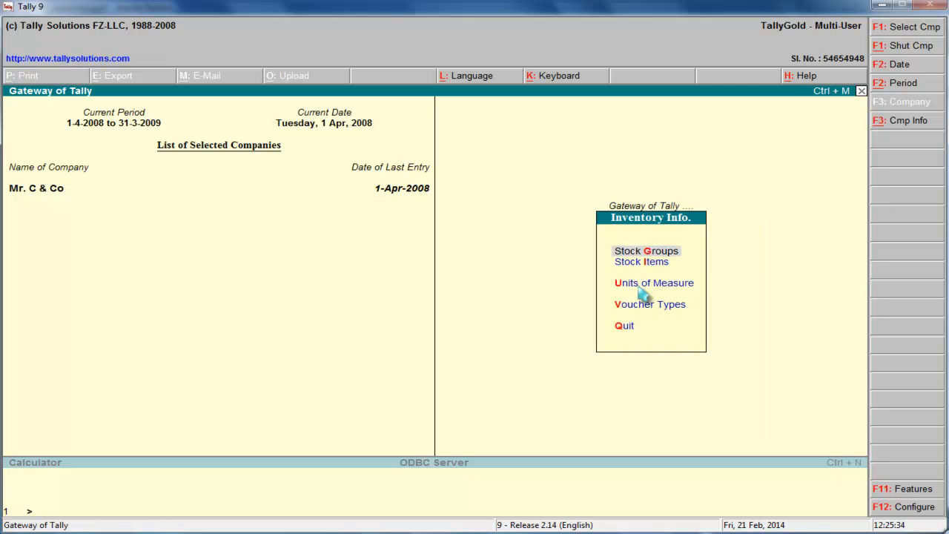
pyautogui.press('Escape')
pyautogui.press('Escape')
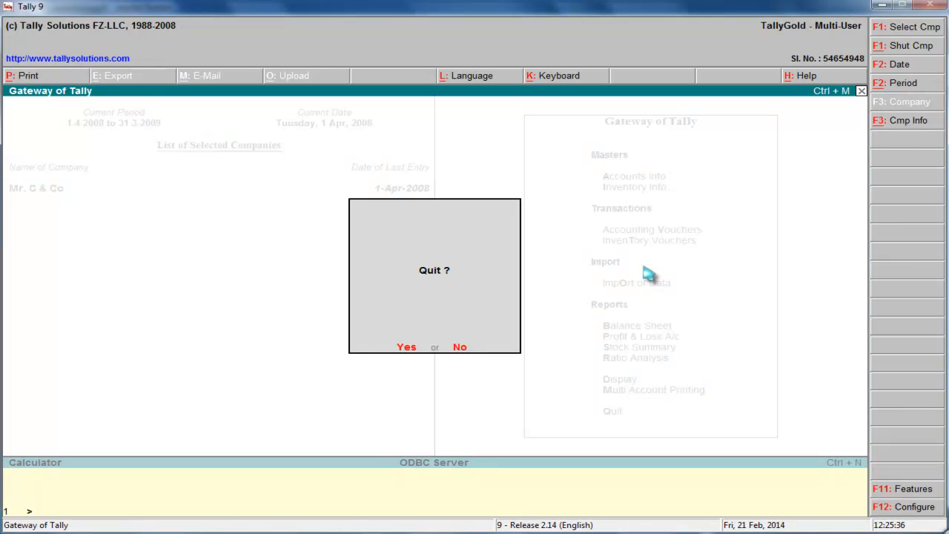
pyautogui.press('Escape')
# Step: Review the voucher configuration options from a blank payment voucher, and return to the Gateway of Tally without recording a voucher
pyautogui.click(650, 232)
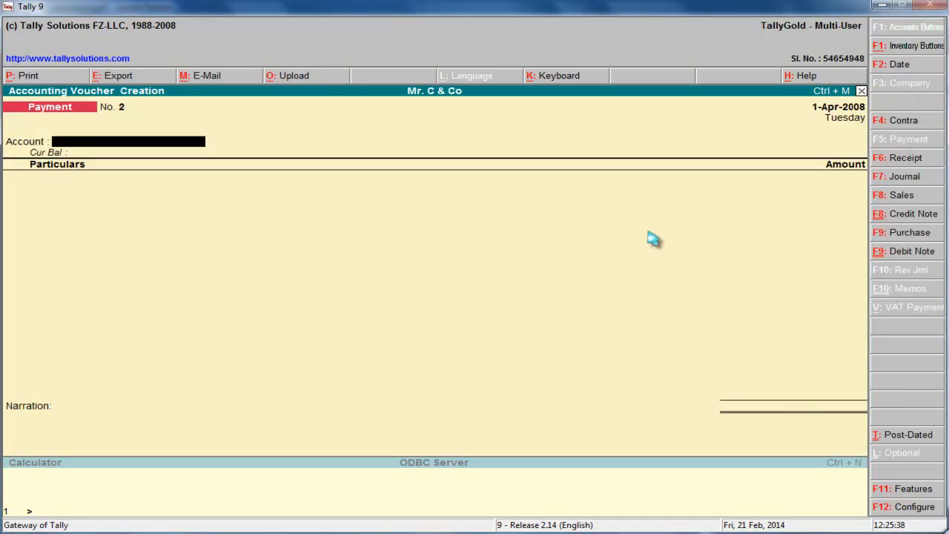
pyautogui.click(908, 509)
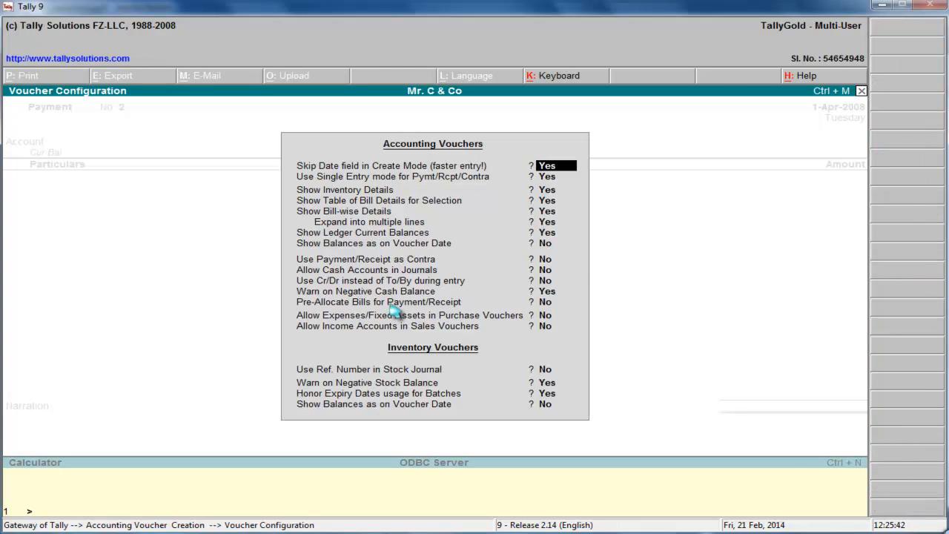
pyautogui.press('Escape')
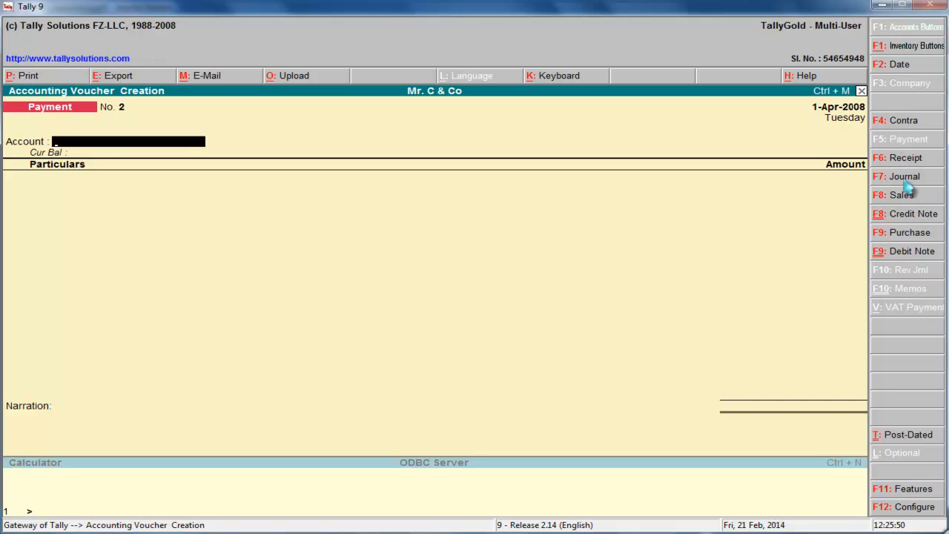
pyautogui.press('Escape')
pyautogui.press('Return')
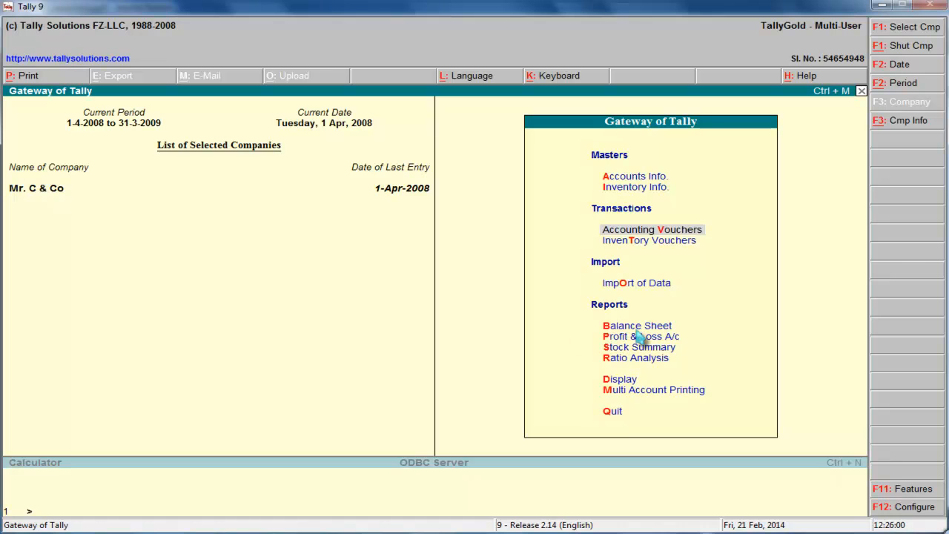
# Step: View the Trial Balance in detailed format to examine the debit and credit closing balances, and return to the Display Menu
pyautogui.click(615, 381)
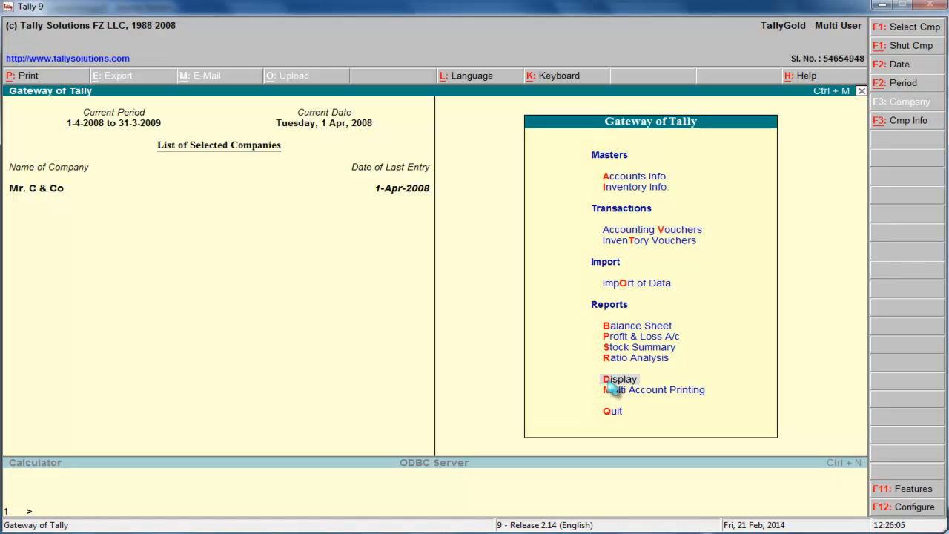
pyautogui.click(609, 382)
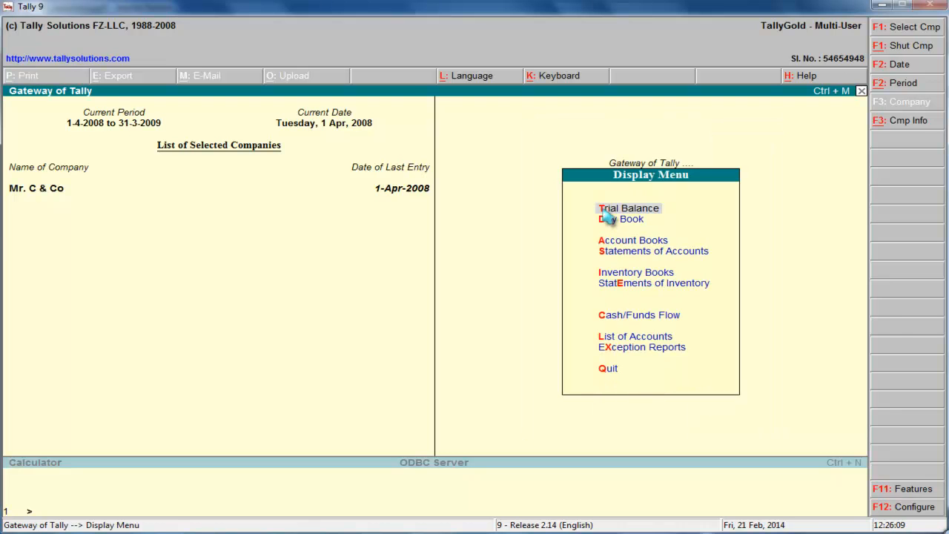
pyautogui.click(604, 210)
pyautogui.hotkey('alt', 'F1')
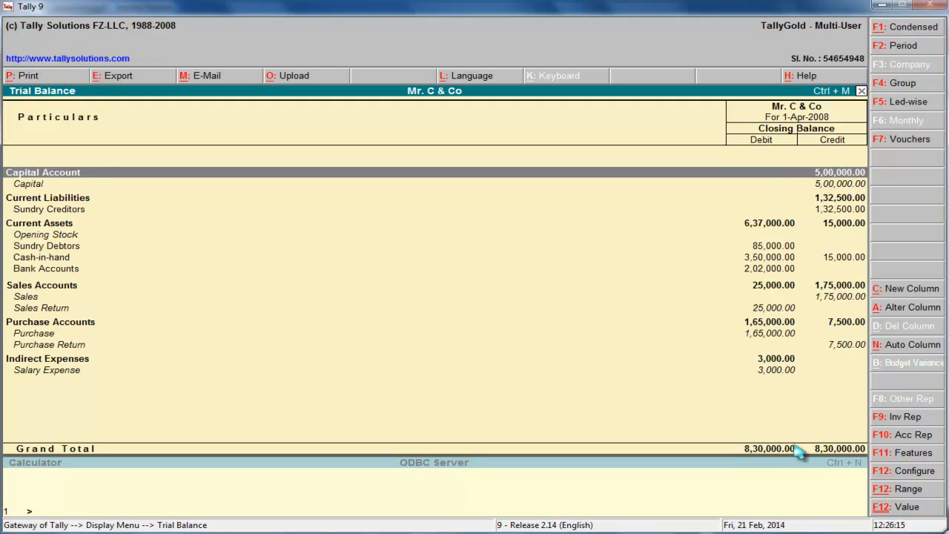
pyautogui.press('Escape')
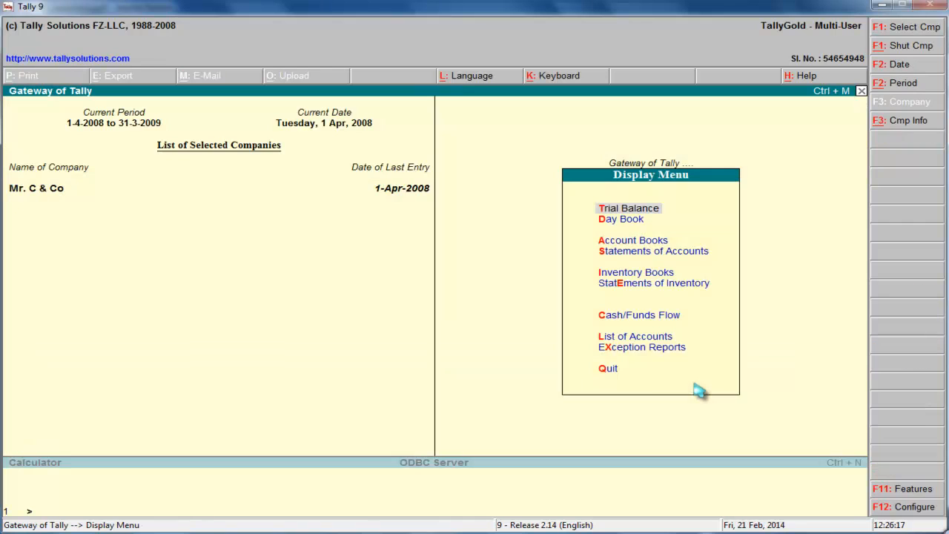
# Step: Review the day's vouchers in the Day Book, comparing the condensed and detailed views, and return to the Display Menu
pyautogui.press('Down')
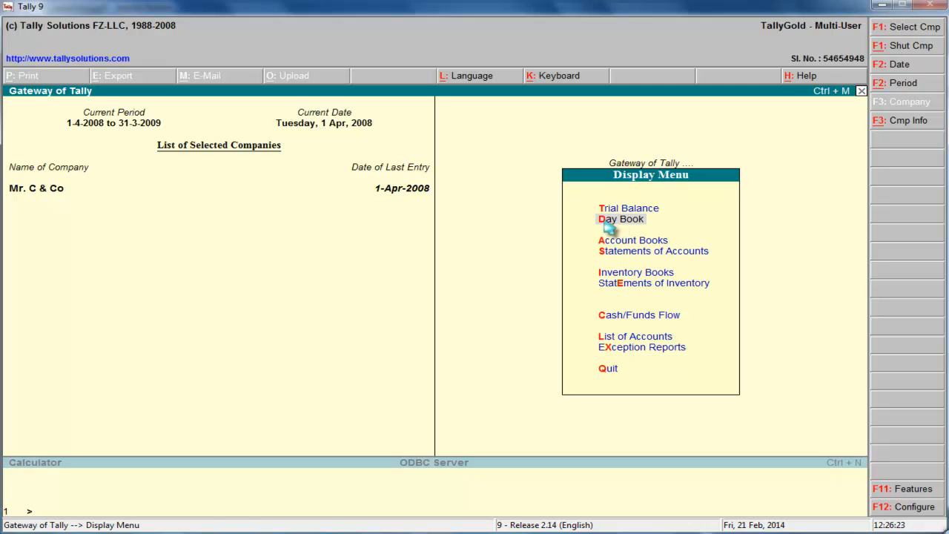
pyautogui.click(604, 223)
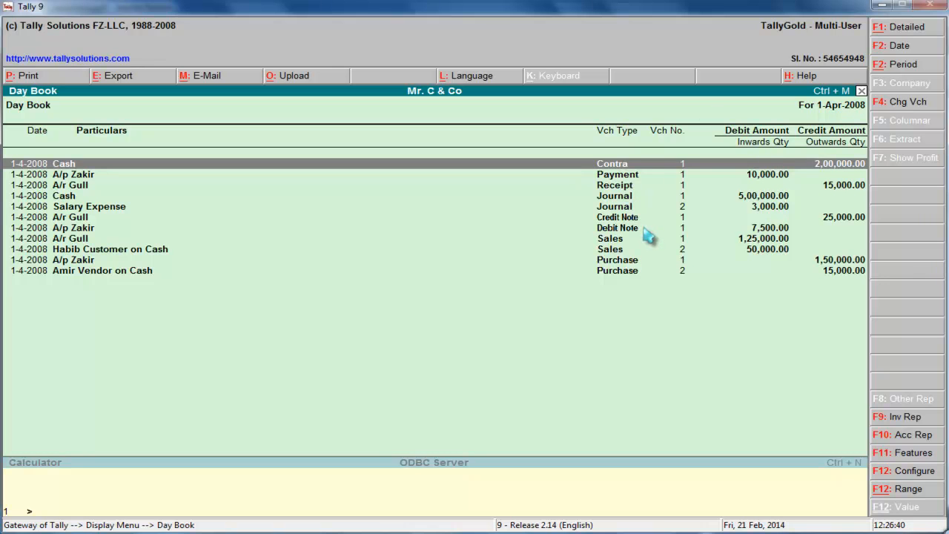
pyautogui.hotkey('alt', 'F1')
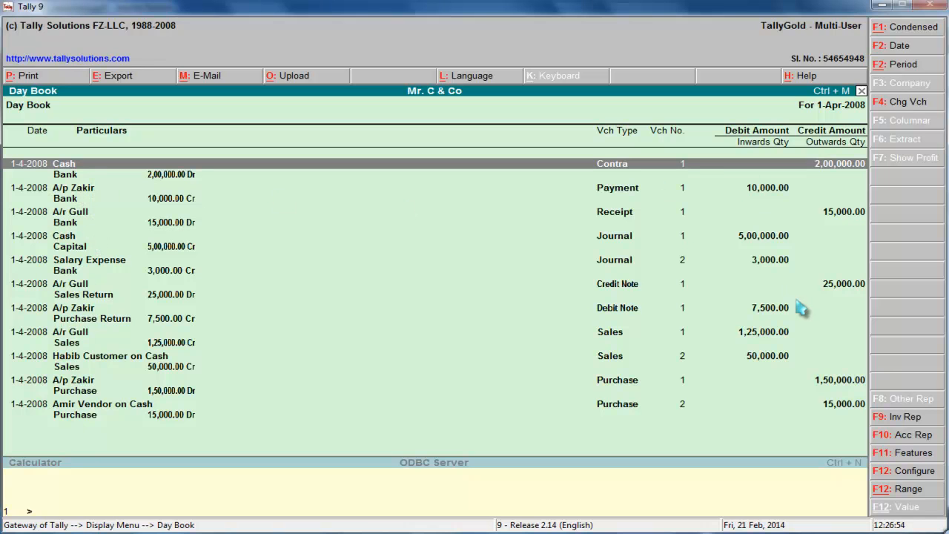
pyautogui.hotkey('alt', 'F1')
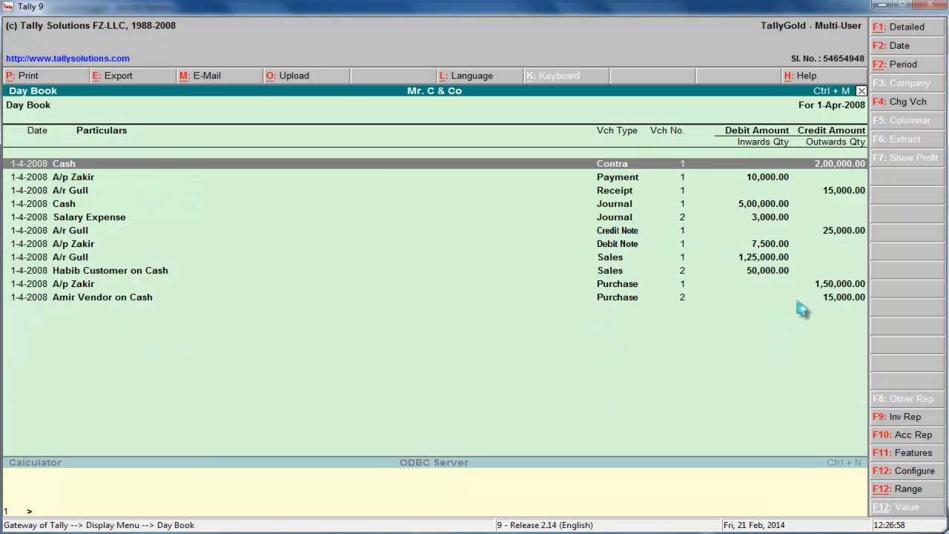
pyautogui.press('Escape')
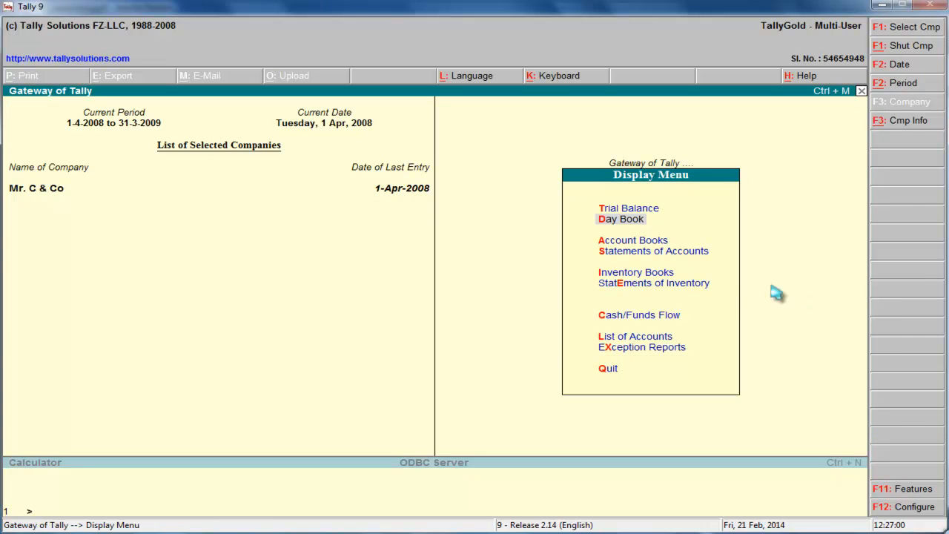
# Step: Examine the cash-in-hand and bank balances in the Cash/Bank Book(s) summary, and return to Account Books
pyautogui.click(608, 243)
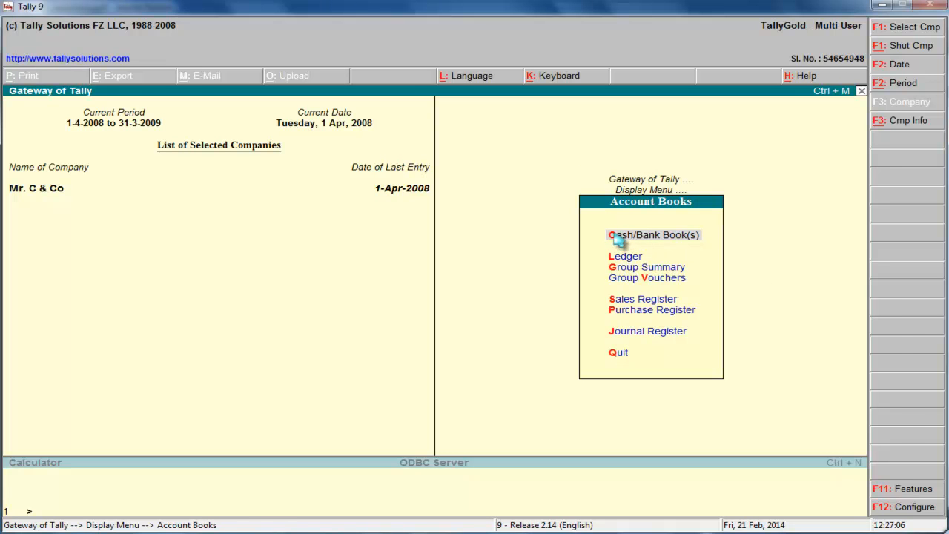
pyautogui.click(620, 239)
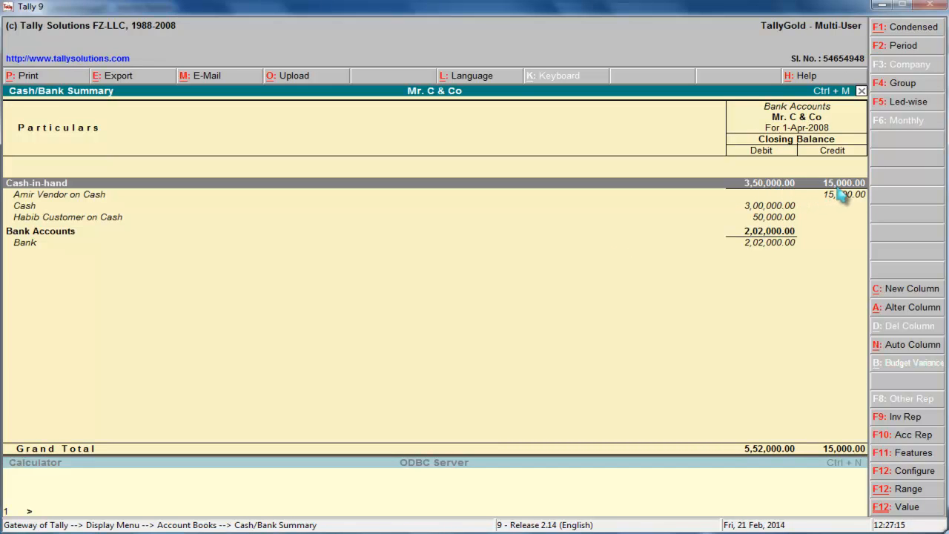
pyautogui.click(768, 209)
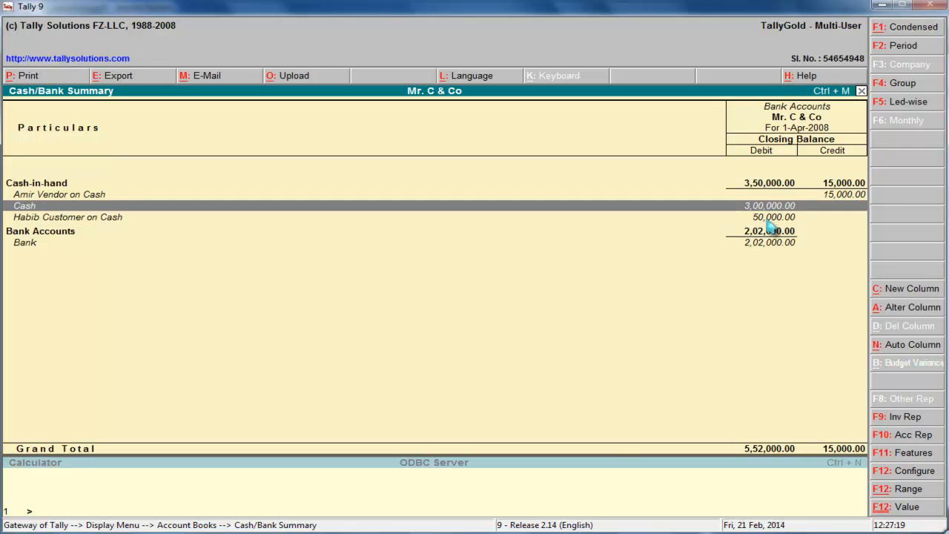
pyautogui.press('Down')
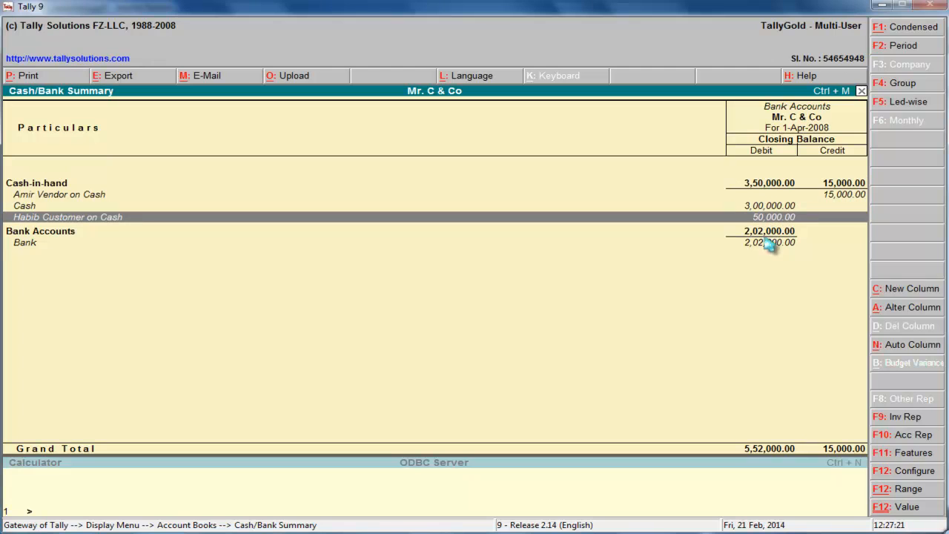
pyautogui.click(771, 186)
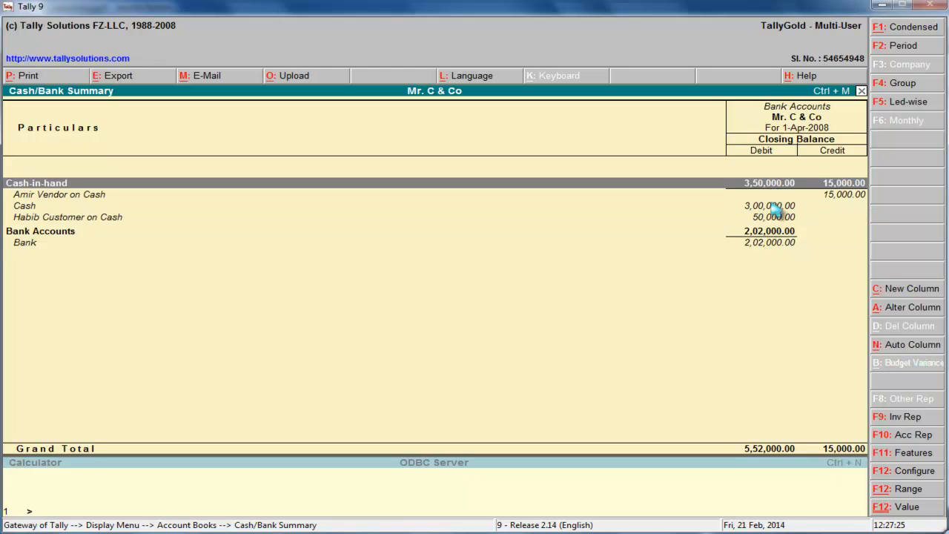
pyautogui.click(773, 247)
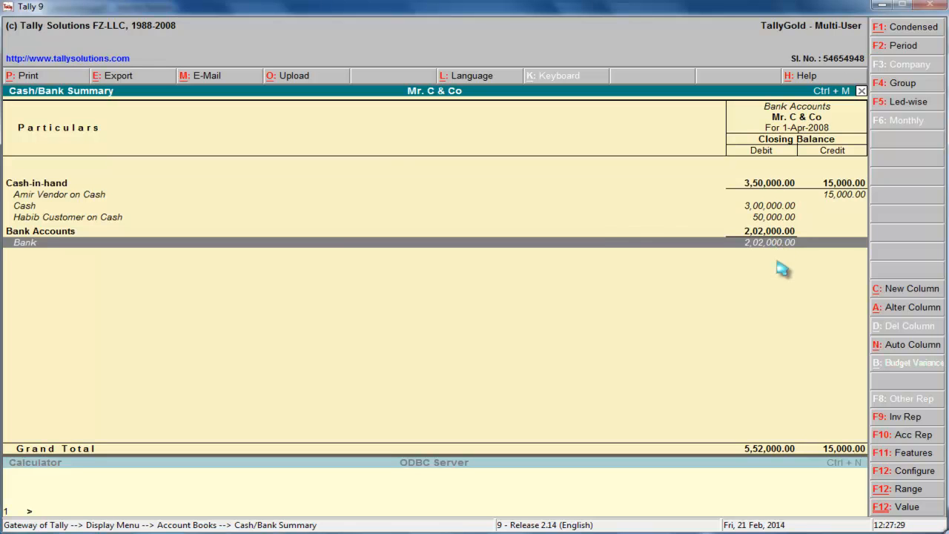
pyautogui.press('Escape')
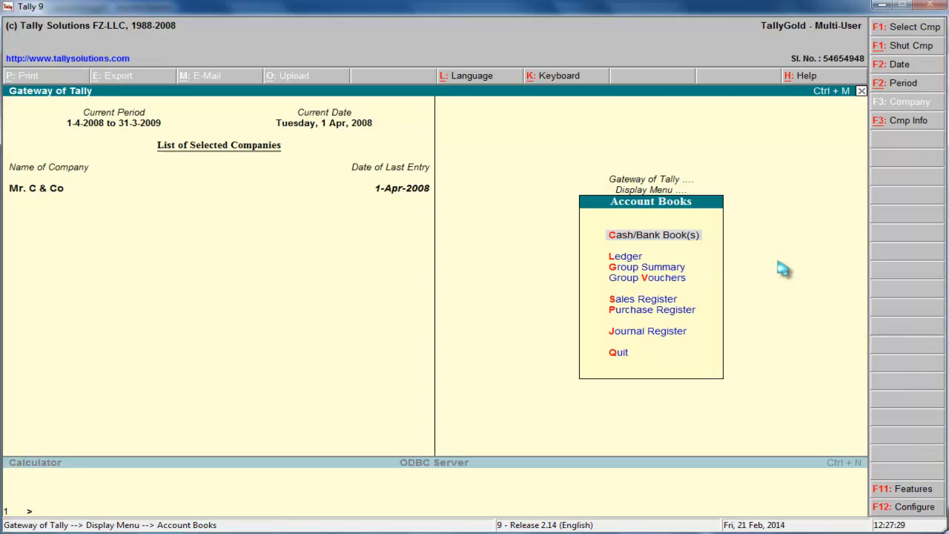
# Step: View the vouchers recorded in the Sales ledger, and return to the Gateway of Tally
pyautogui.click(627, 259)
pyautogui.click(628, 260)
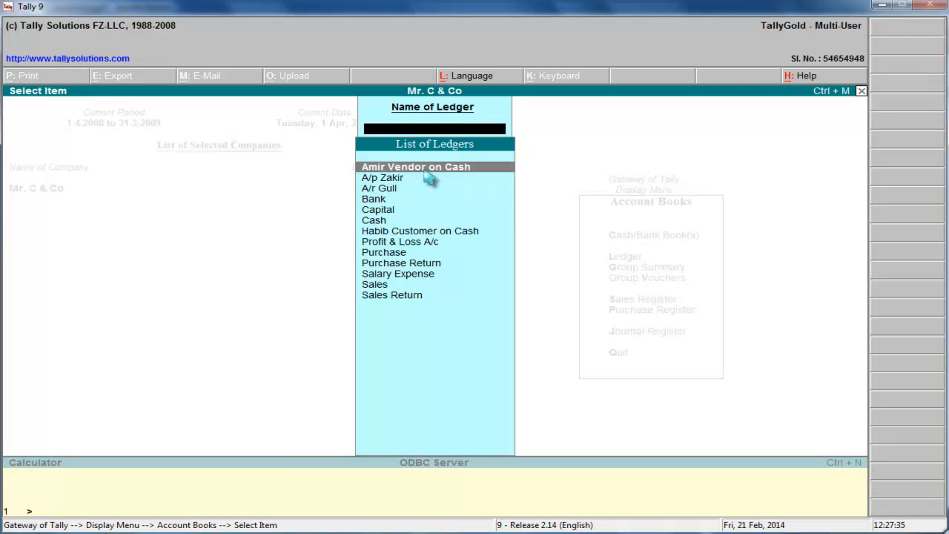
pyautogui.click(376, 288)
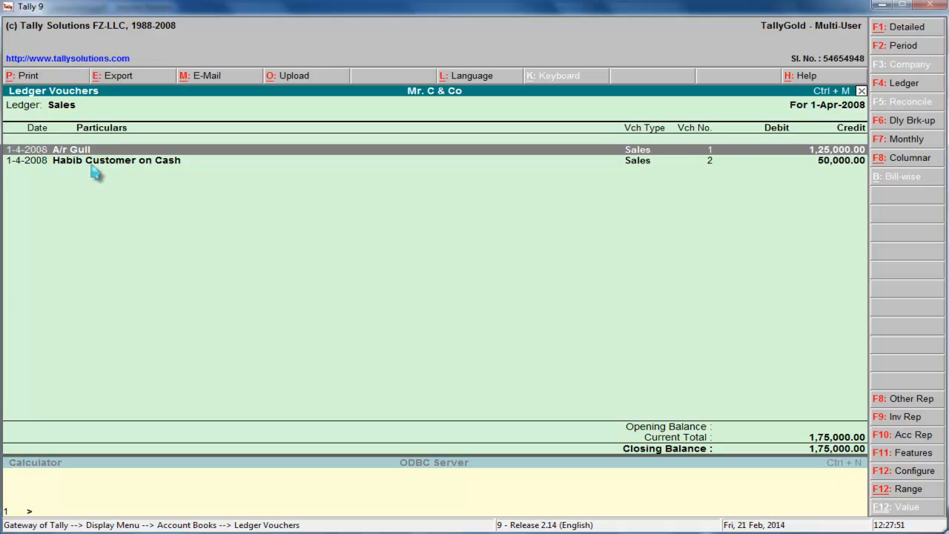
pyautogui.press('Escape')
pyautogui.press('Escape')
pyautogui.press('Escape')
pyautogui.press('Escape')
pyautogui.press('Escape')
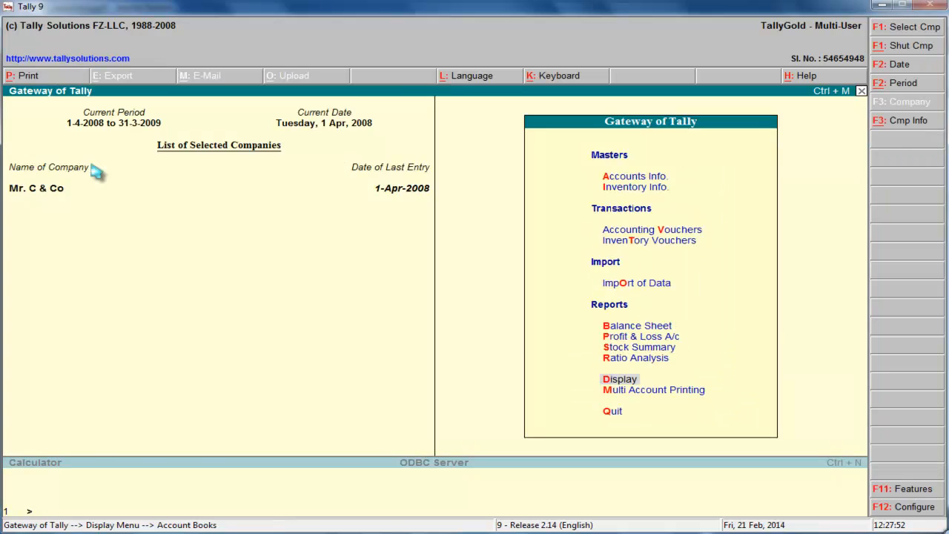
pyautogui.press('n')
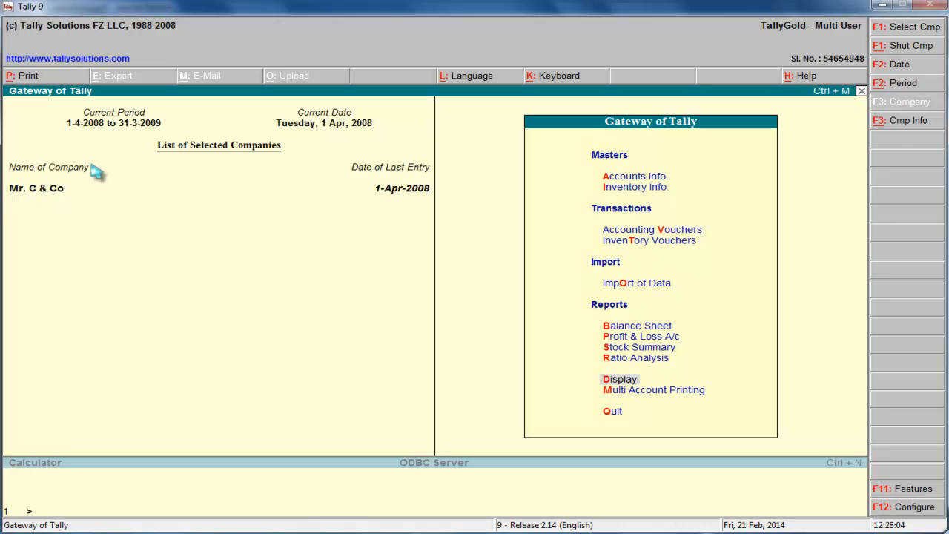
# Step: Switch to the accounts questions PDF in Adobe Reader and review the full list of Question 1 transactions on page 1
pyautogui.click(882, 5)
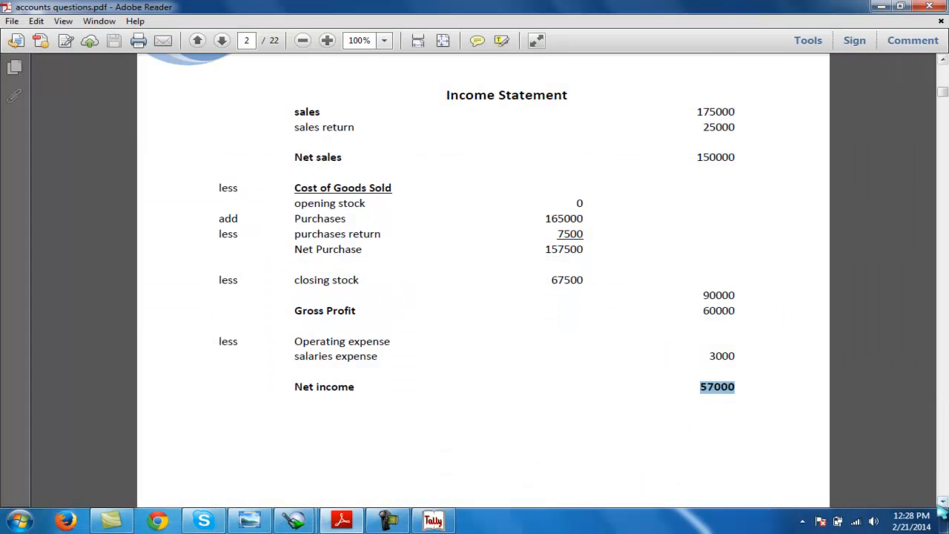
pyautogui.click(942, 502)
pyautogui.moveTo(943, 501); pyautogui.dragTo(942, 502)
pyautogui.moveTo(942, 113); pyautogui.dragTo(942, 71)
pyautogui.moveTo(219, 128); pyautogui.dragTo(474, 437)
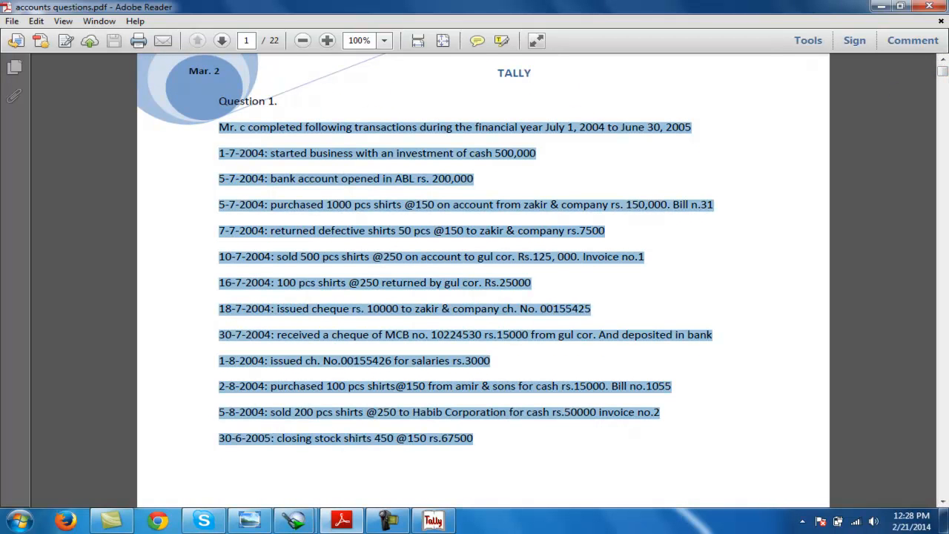
pyautogui.click(549, 442)
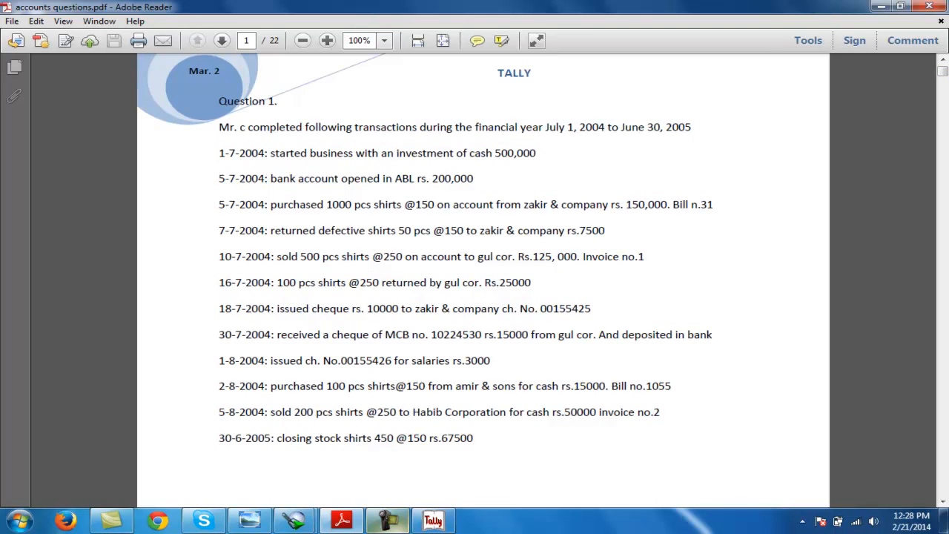
# Step: Switch back to Tally and open the Statements of Accounts report options
pyautogui.click(433, 520)
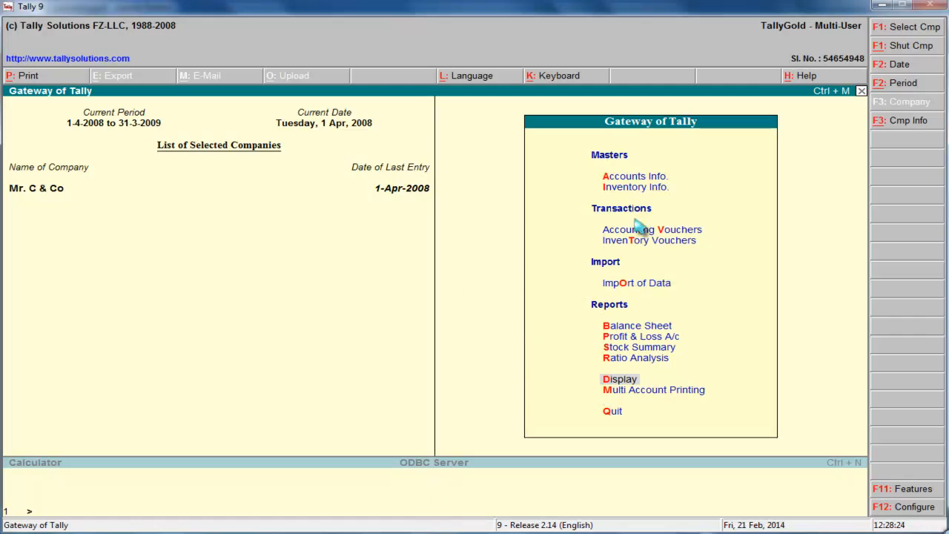
pyautogui.click(608, 380)
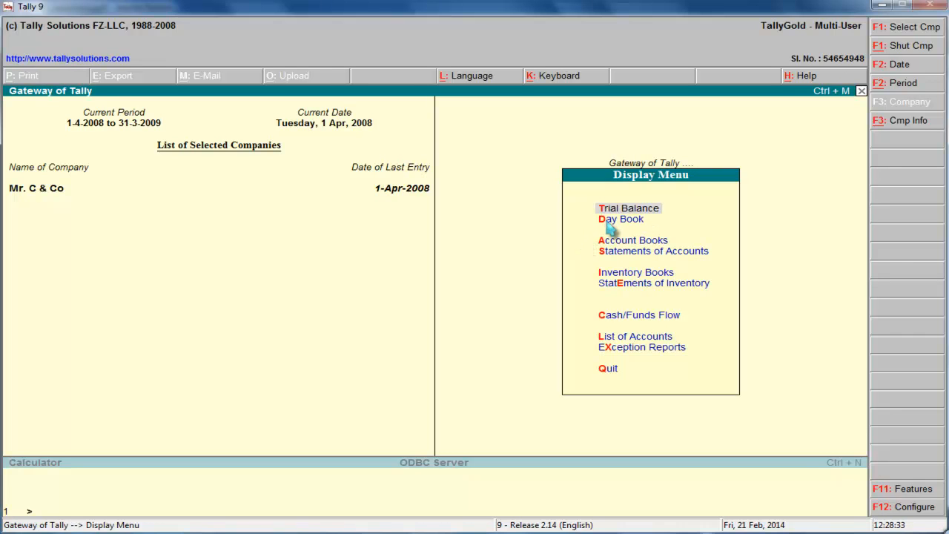
pyautogui.click(663, 253)
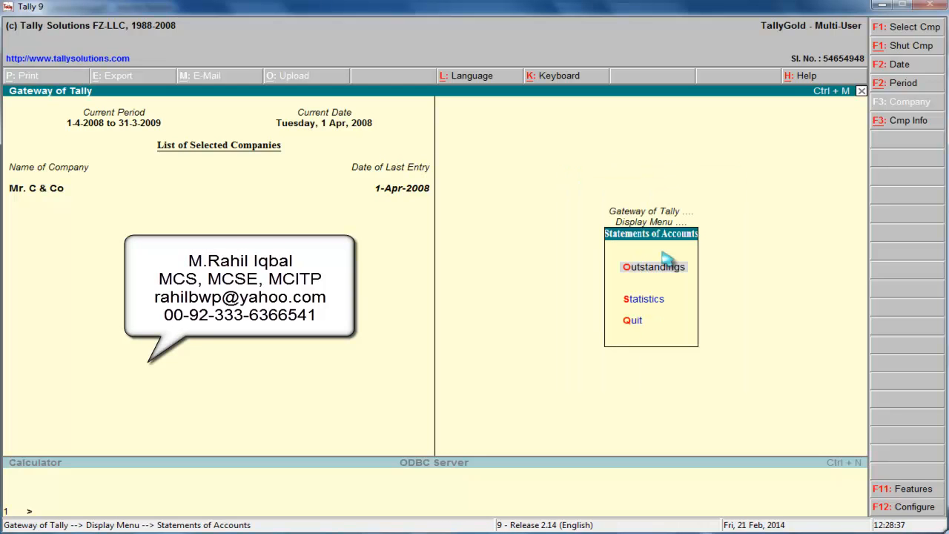
# Step: Check the outstanding payables report, and return to the Statements of Accounts options
pyautogui.click(634, 268)
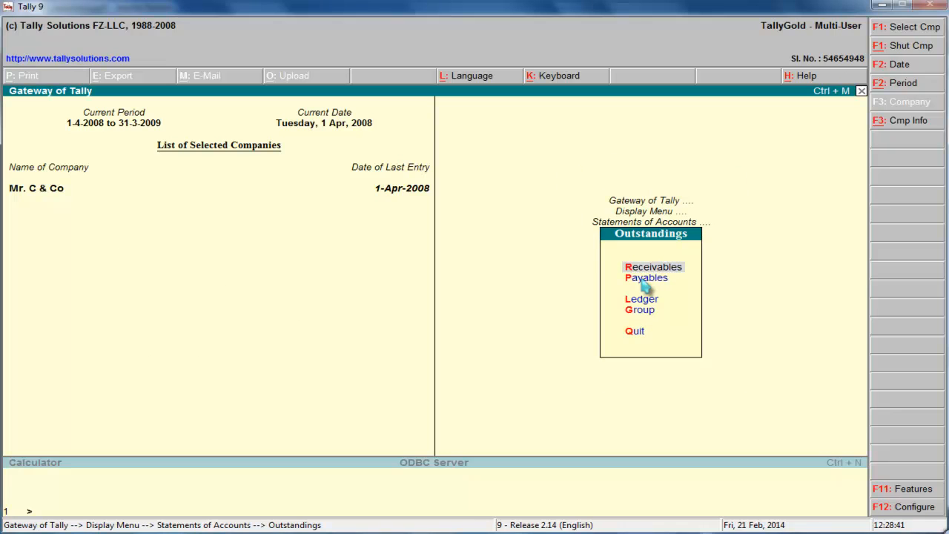
pyautogui.click(646, 285)
pyautogui.click(646, 285)
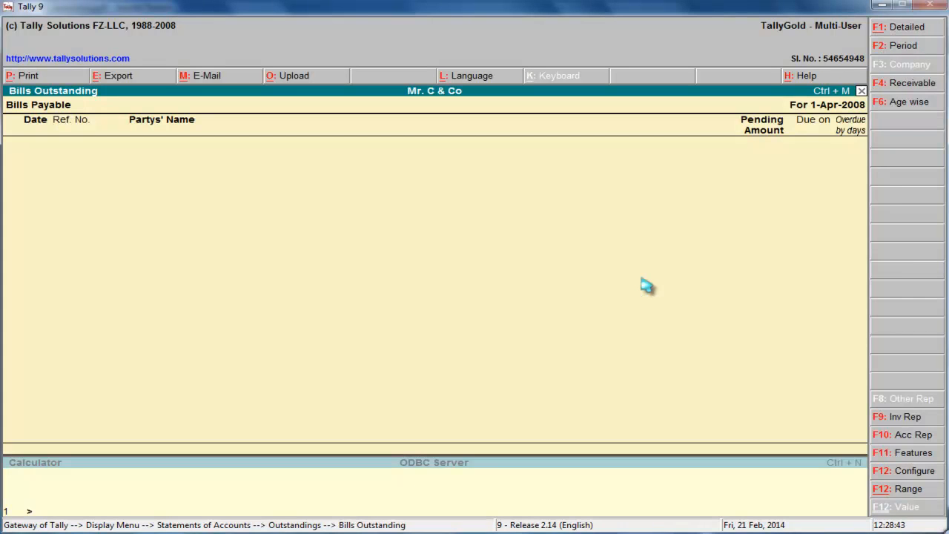
pyautogui.press('Escape')
pyautogui.press('Escape')
# Step: Review the voucher counts by type in the Statistics report, including the Receipt and Sales rows
pyautogui.click(639, 304)
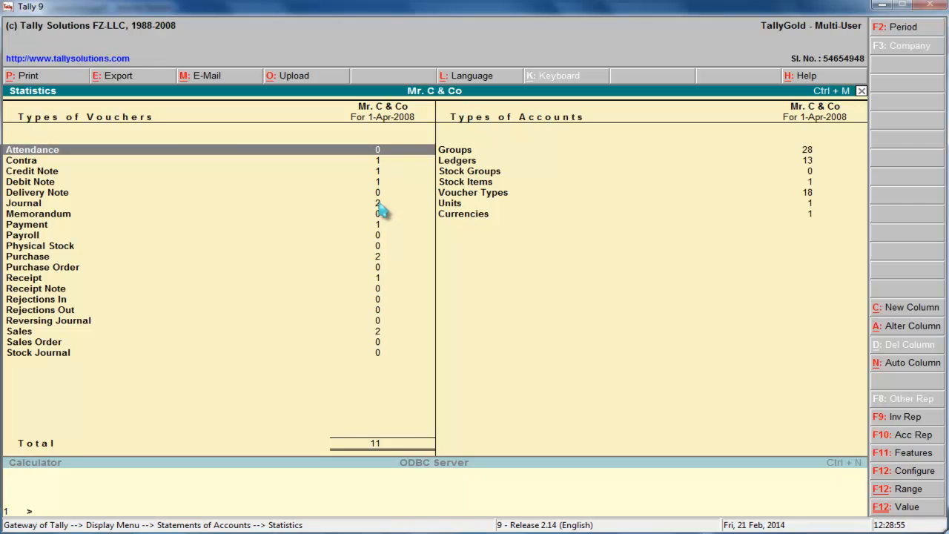
pyautogui.click(377, 279)
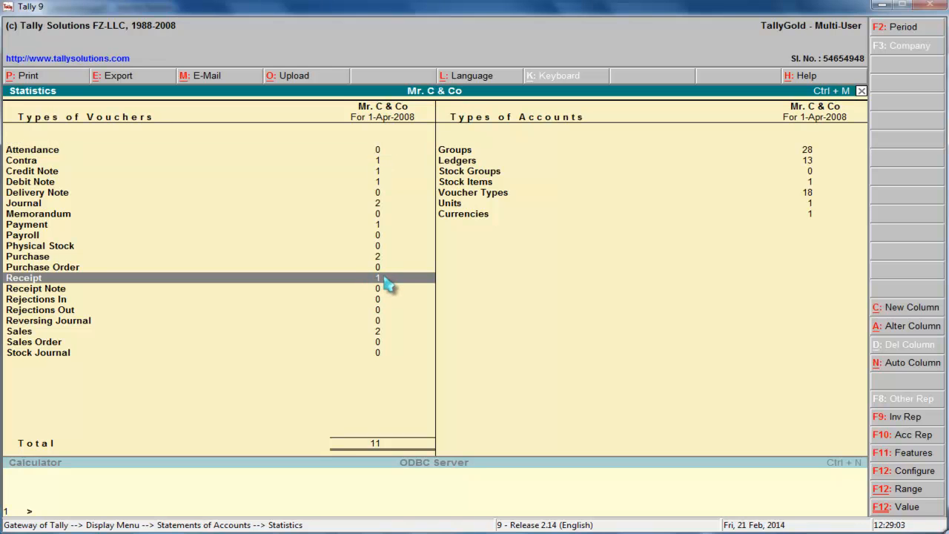
pyautogui.click(379, 332)
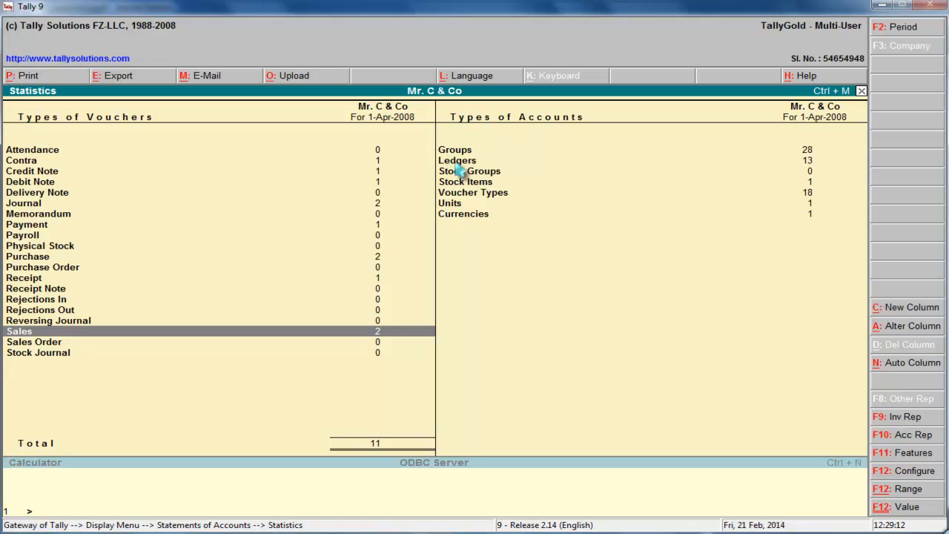
# Step: View the list of units from the Statistics report, and return to the Gateway of Tally
pyautogui.click(458, 204)
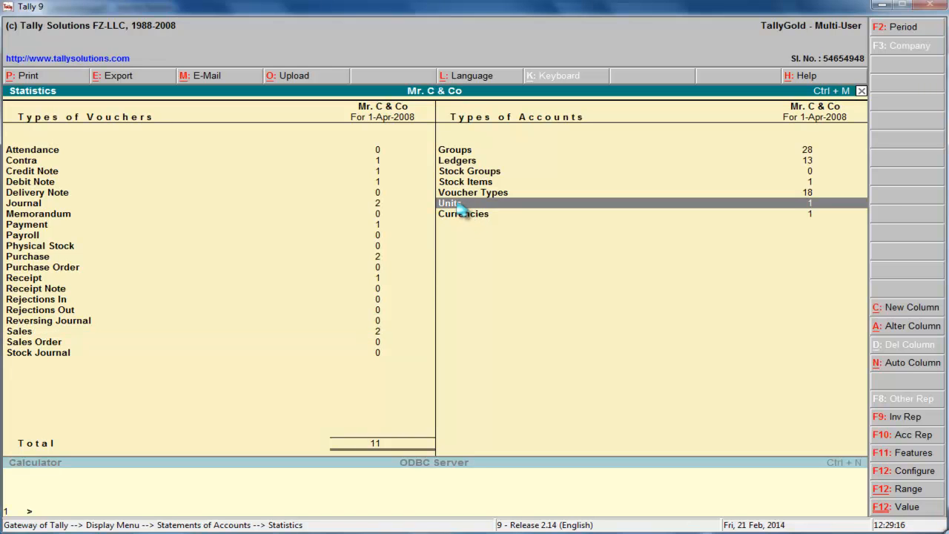
pyautogui.click(458, 204)
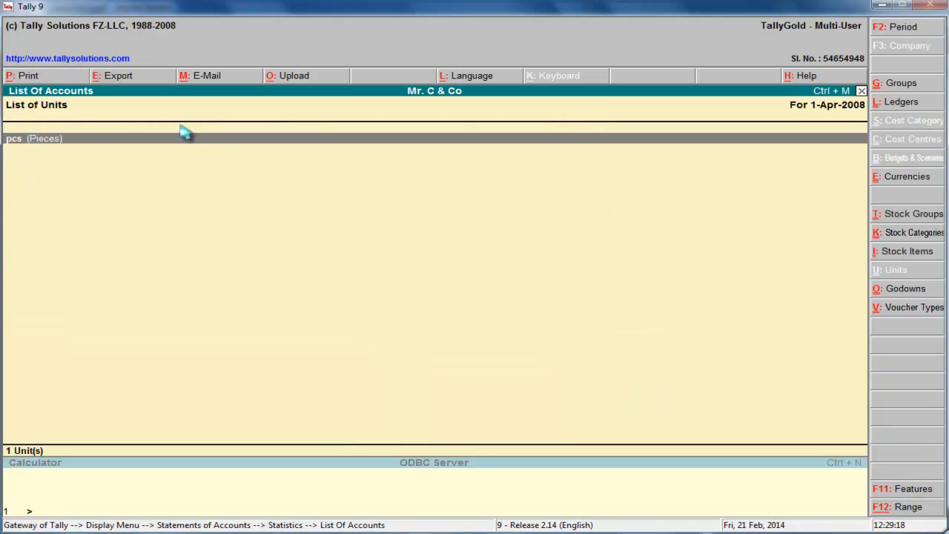
pyautogui.press('Escape')
pyautogui.press('Escape')
pyautogui.press('Escape')
pyautogui.press('Escape')
pyautogui.press('Escape')
pyautogui.press('n')
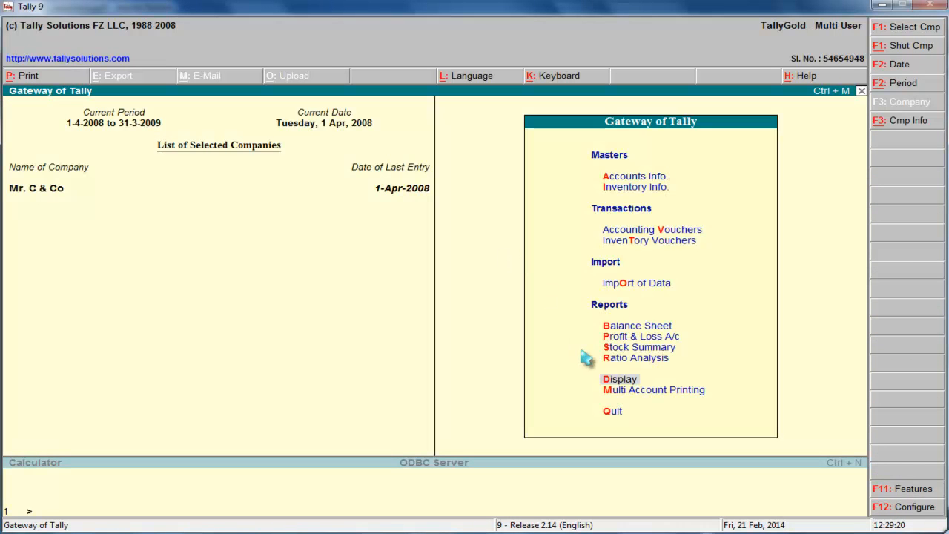
# Step: View the trial balance in detailed form and the day book, and return to the Display Menu
pyautogui.click(620, 382)
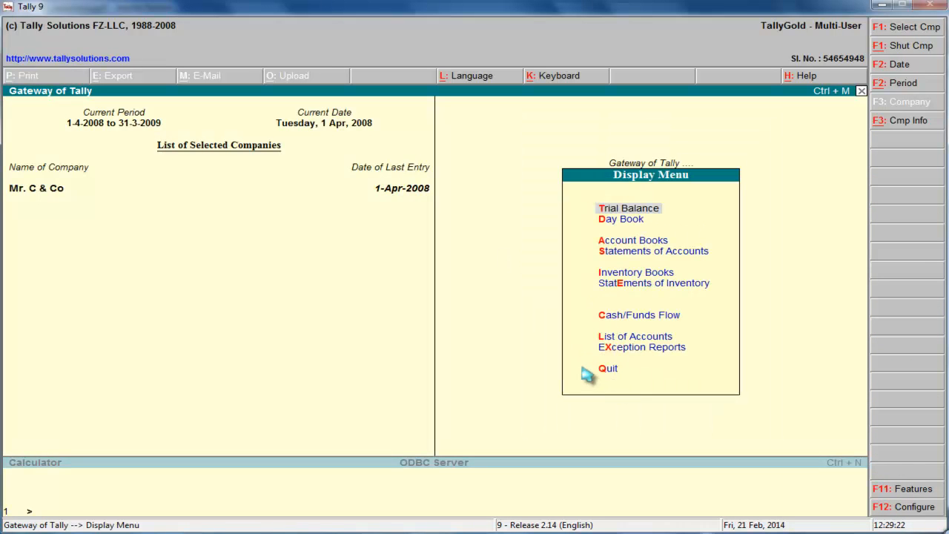
pyautogui.click(615, 210)
pyautogui.hotkey('alt', 'F1')
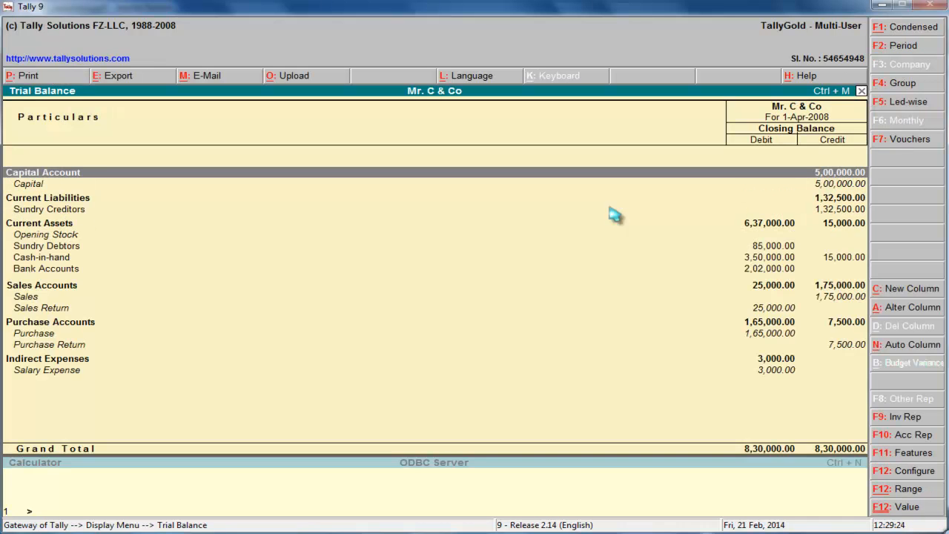
pyautogui.press('Escape')
pyautogui.click(625, 221)
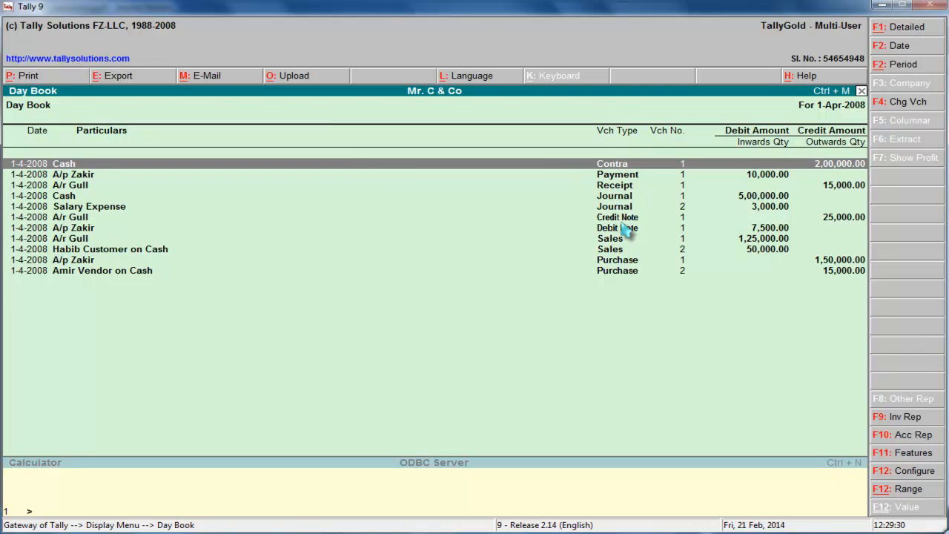
pyautogui.press('Escape')
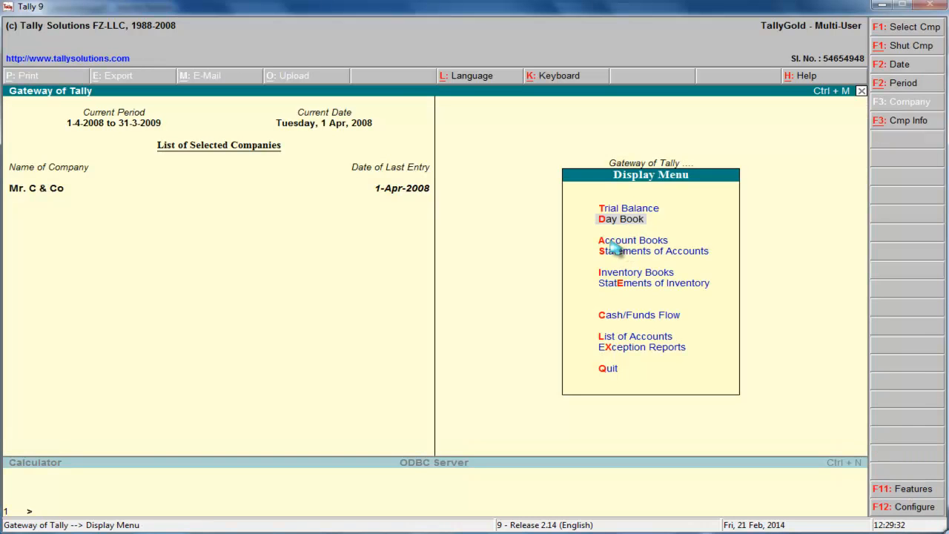
# Step: Compare the condensed and detailed views of the Cash/Bank Book(s) summary, and return to Account Books
pyautogui.click(608, 241)
pyautogui.click(621, 244)
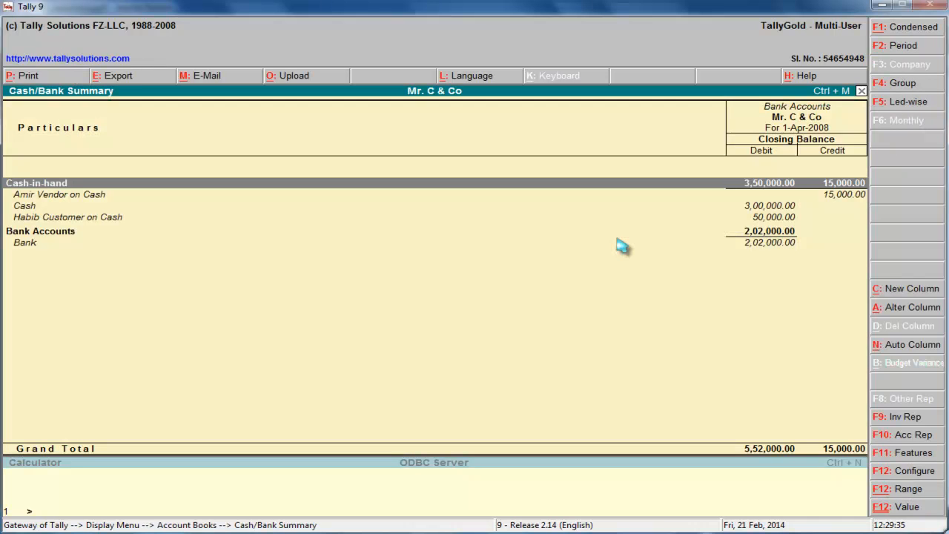
pyautogui.hotkey('alt', 'F1')
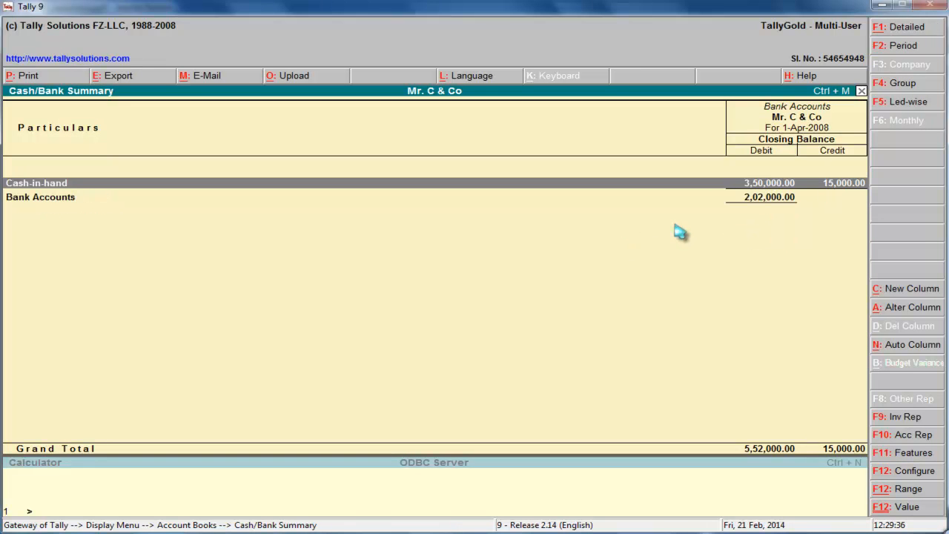
pyautogui.hotkey('alt', 'F1')
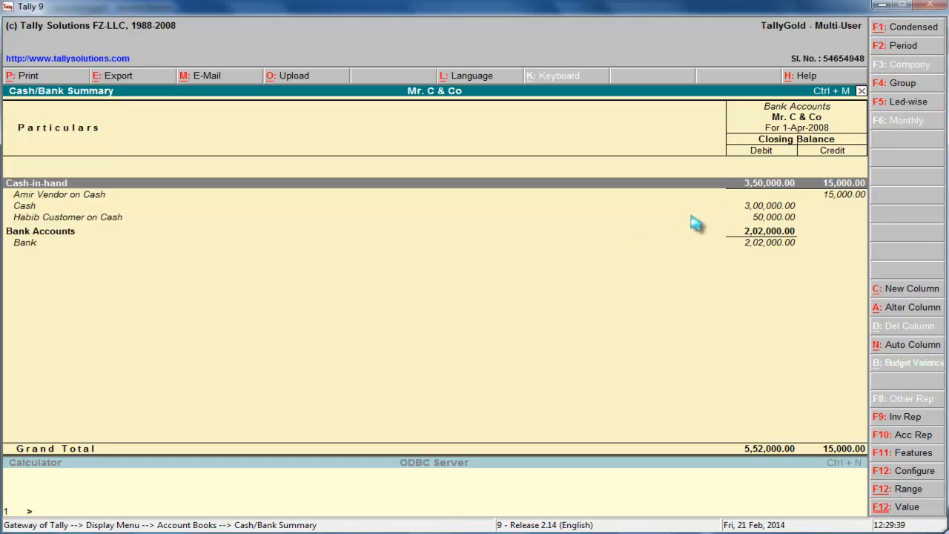
pyautogui.press('Escape')
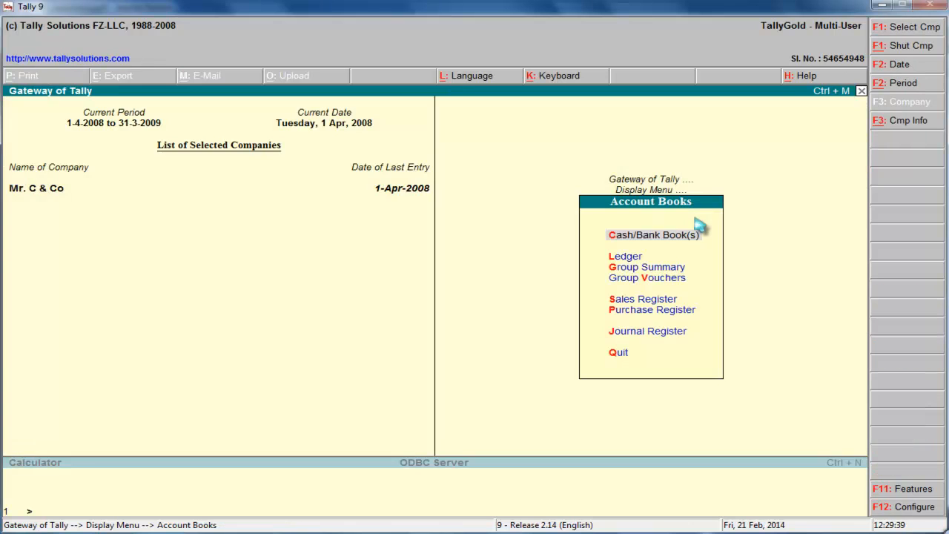
# Step: View the vouchers recorded in the Cash ledger, and return to Account Books
pyautogui.click(627, 257)
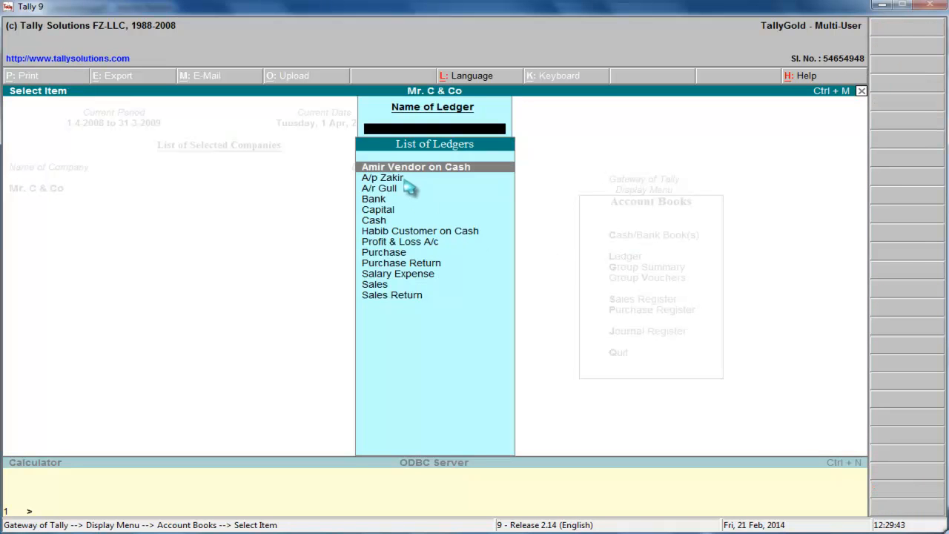
pyautogui.click(379, 223)
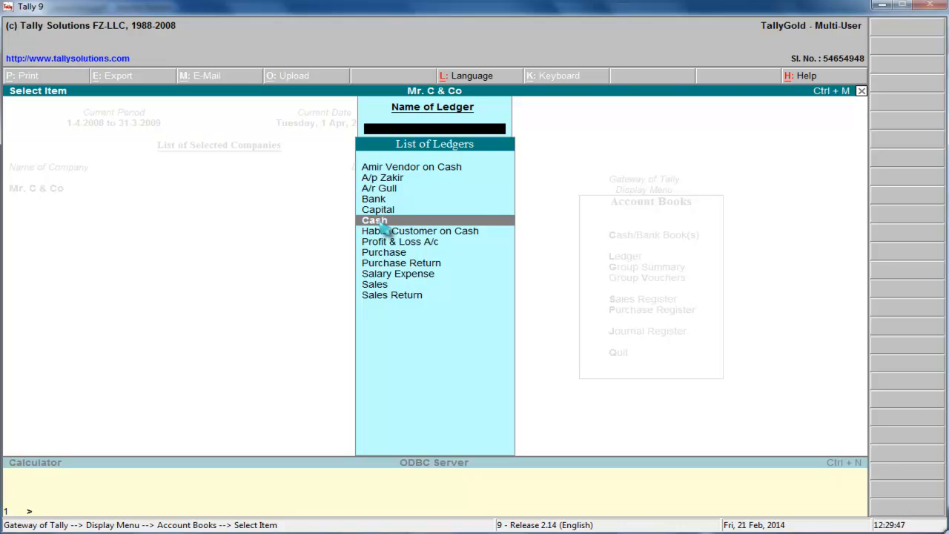
pyautogui.click(377, 221)
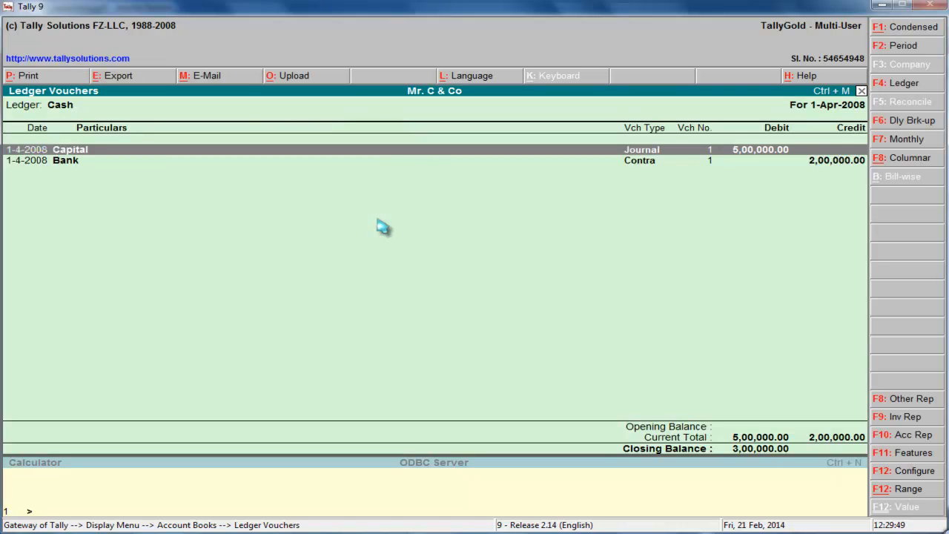
pyautogui.hotkey('alt', 'F1')
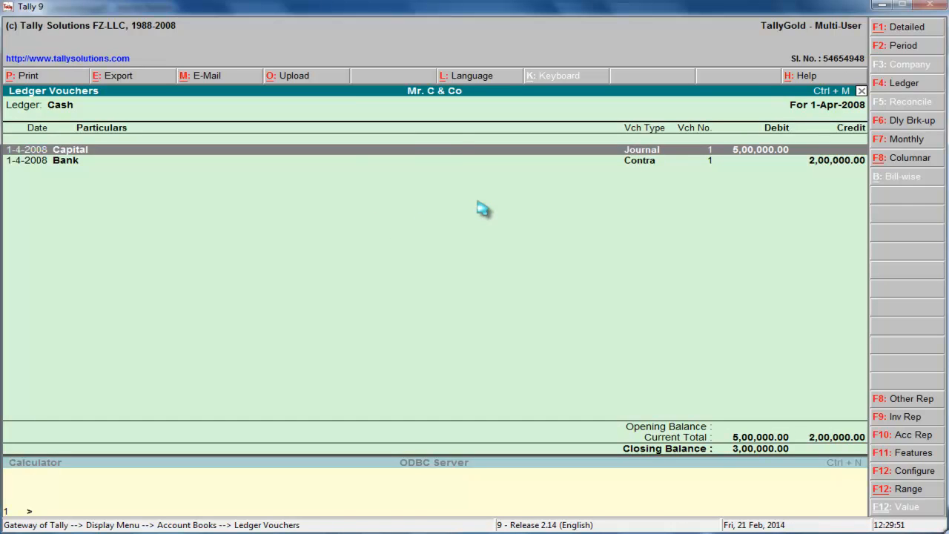
pyautogui.press('Escape')
pyautogui.press('Escape')
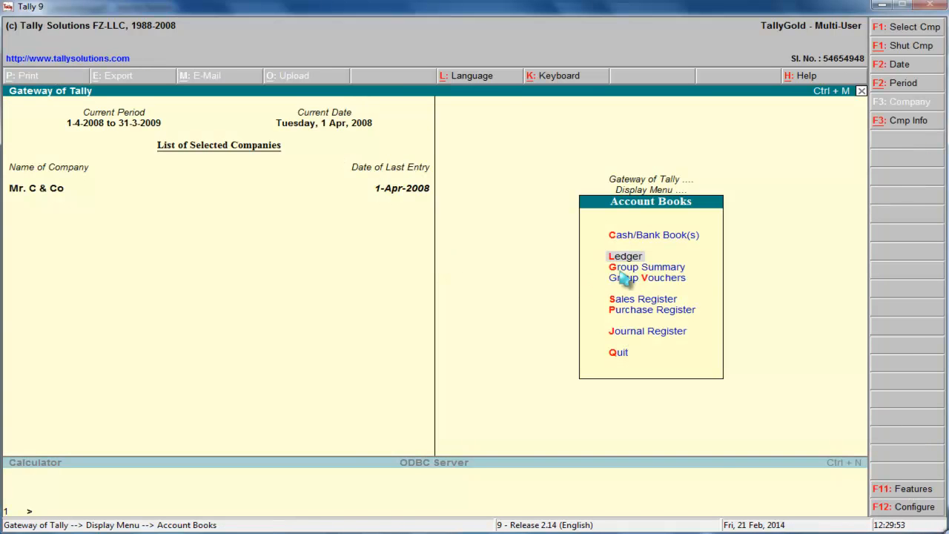
# Step: Look at the list of groups available for Group Vouchers, and return to Account Books
pyautogui.click(651, 278)
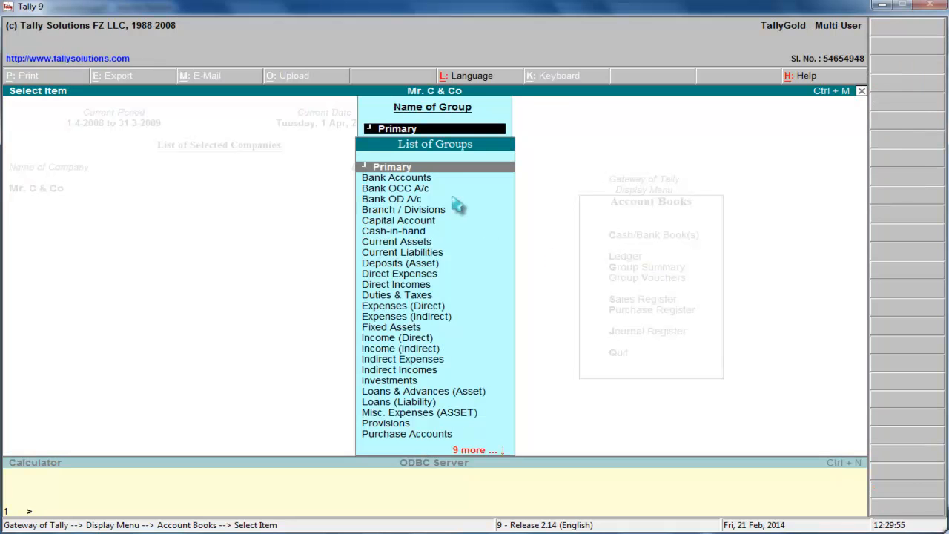
pyautogui.press('Escape')
pyautogui.press('Escape')
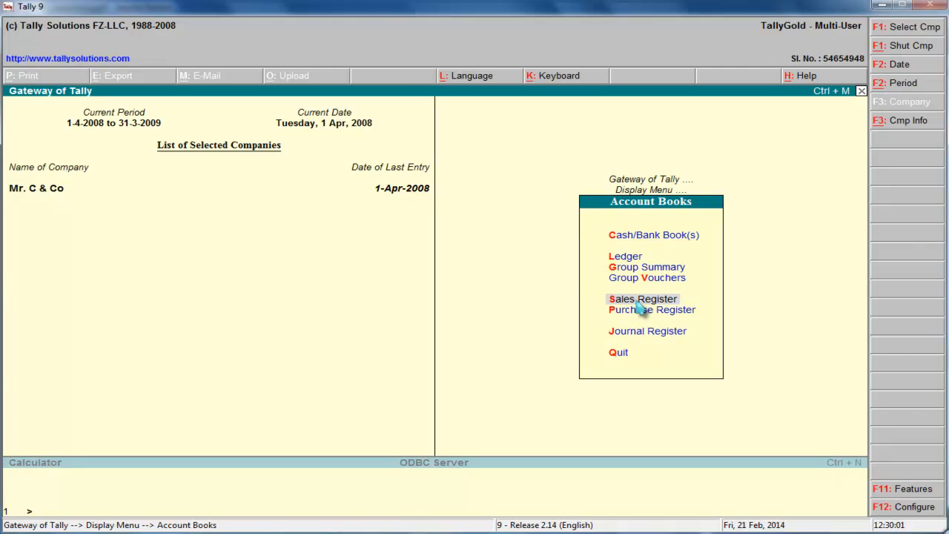
# Step: Review the April sales vouchers in the Sales Register with details expanded, and return to Account Books
pyautogui.click(642, 300)
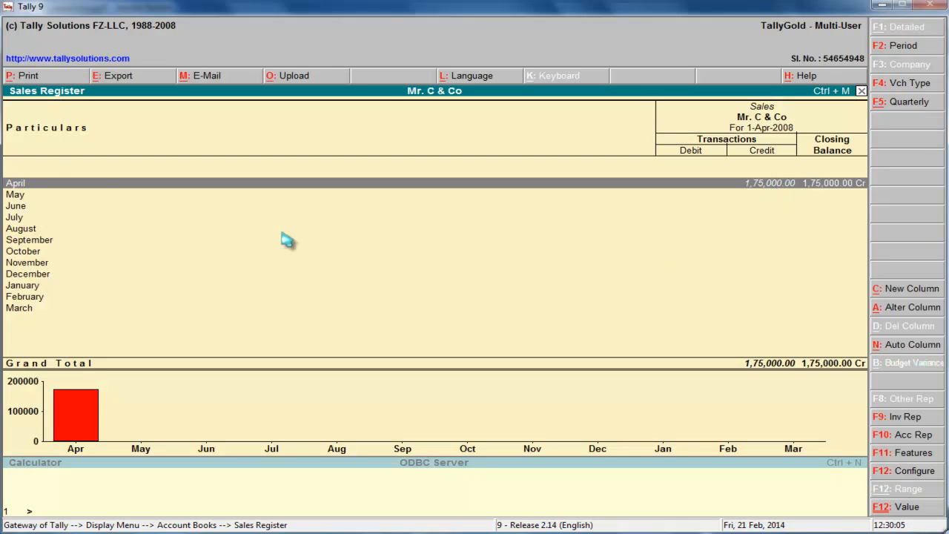
pyautogui.doubleClick(759, 185)
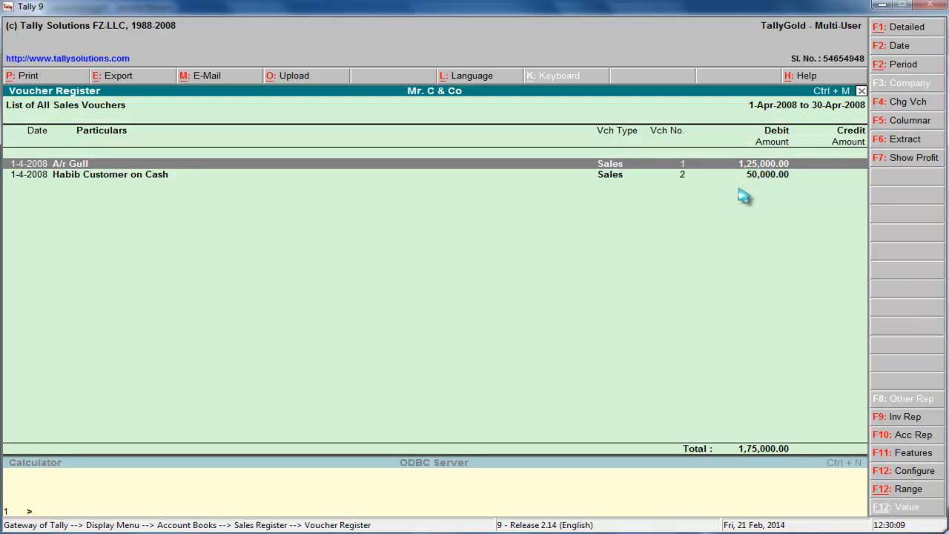
pyautogui.hotkey('alt', 'F1')
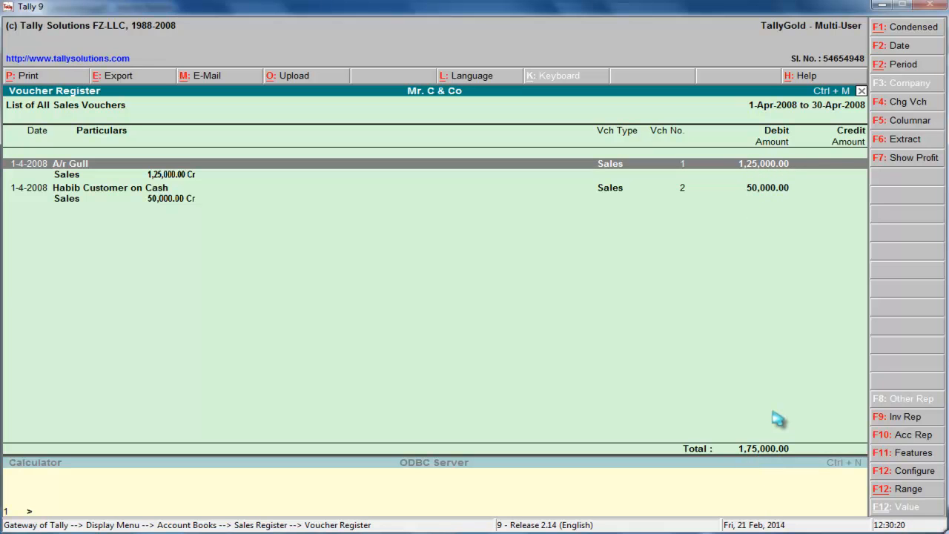
pyautogui.press('Escape')
pyautogui.press('Escape')
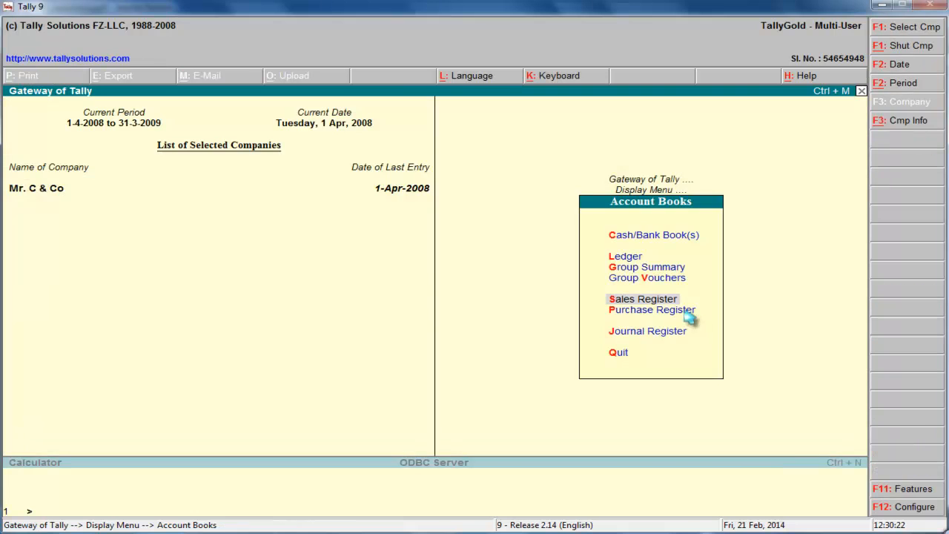
# Step: Review the April purchase vouchers in the Purchase Register with details expanded, and return to Account Books
pyautogui.click(643, 311)
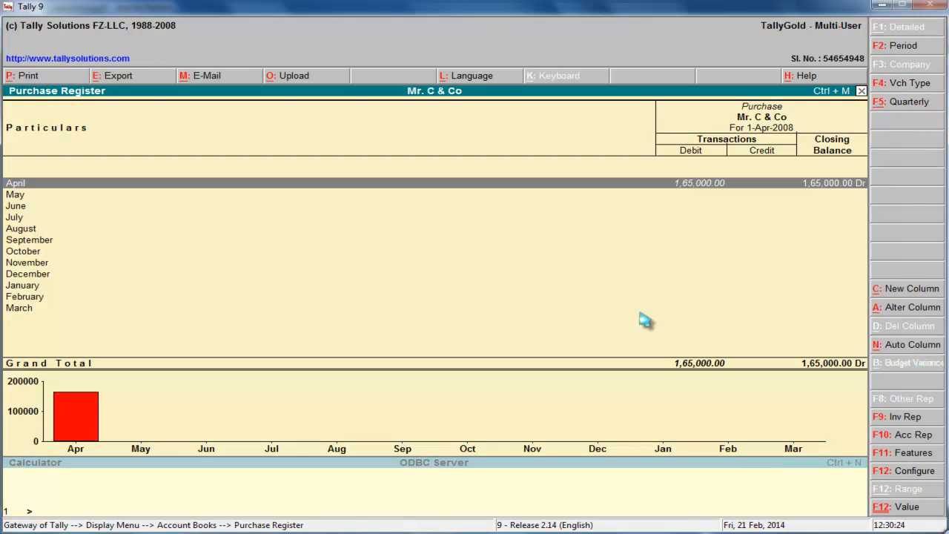
pyautogui.click(700, 186)
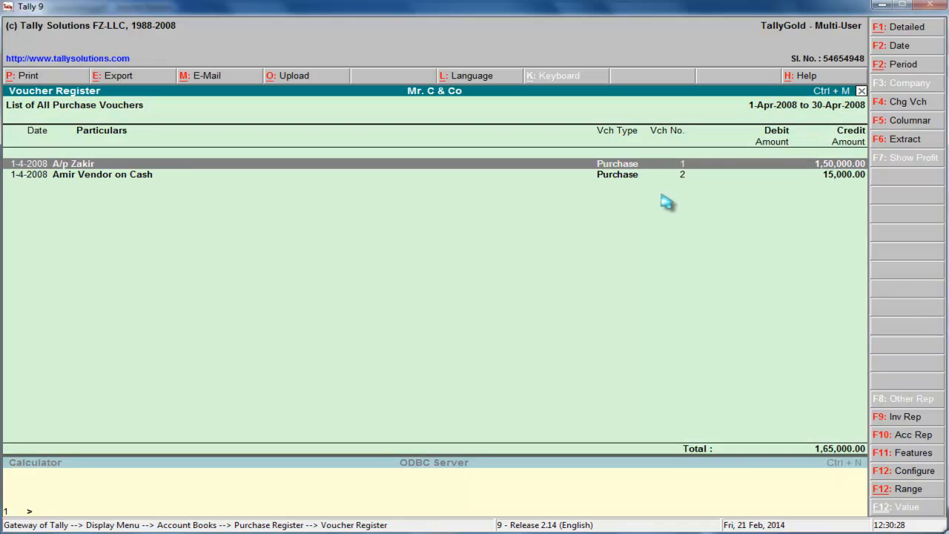
pyautogui.hotkey('alt', 'F1')
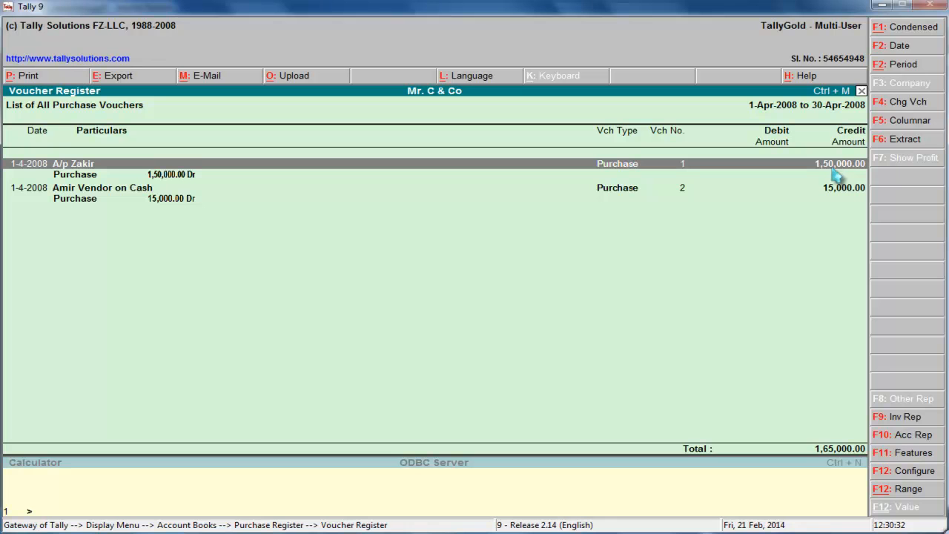
pyautogui.click(835, 196)
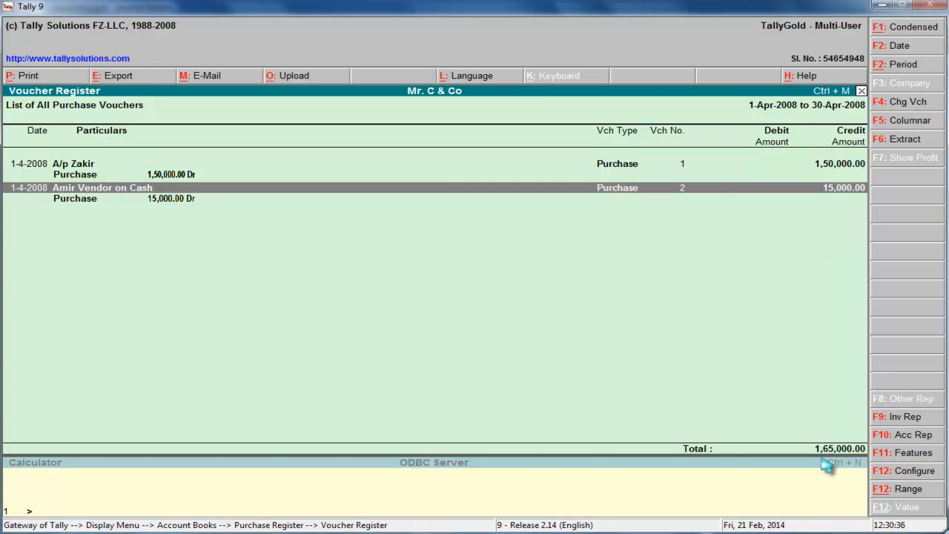
pyautogui.press('Escape')
pyautogui.press('Escape')
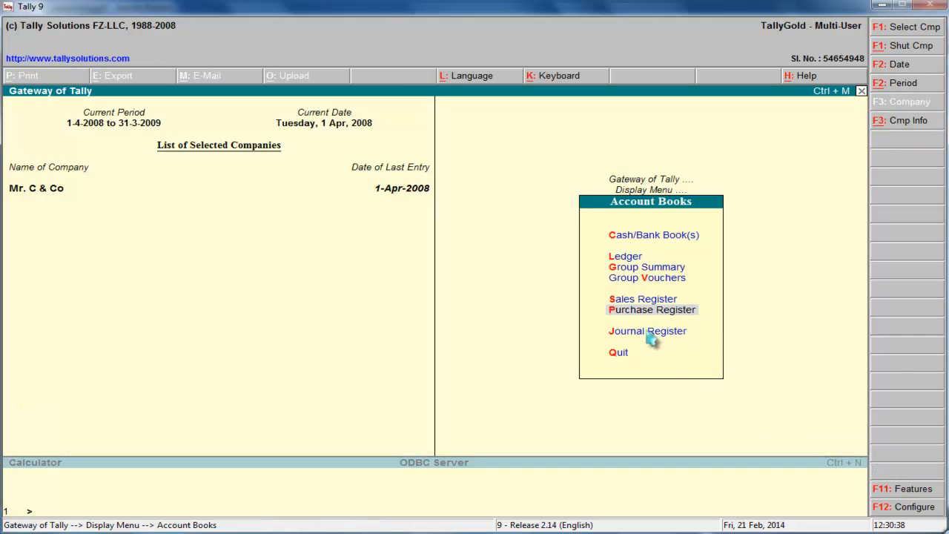
# Step: Review the April journal vouchers in the Journal Register with details expanded, and return to the list of journal registers
pyautogui.click(647, 333)
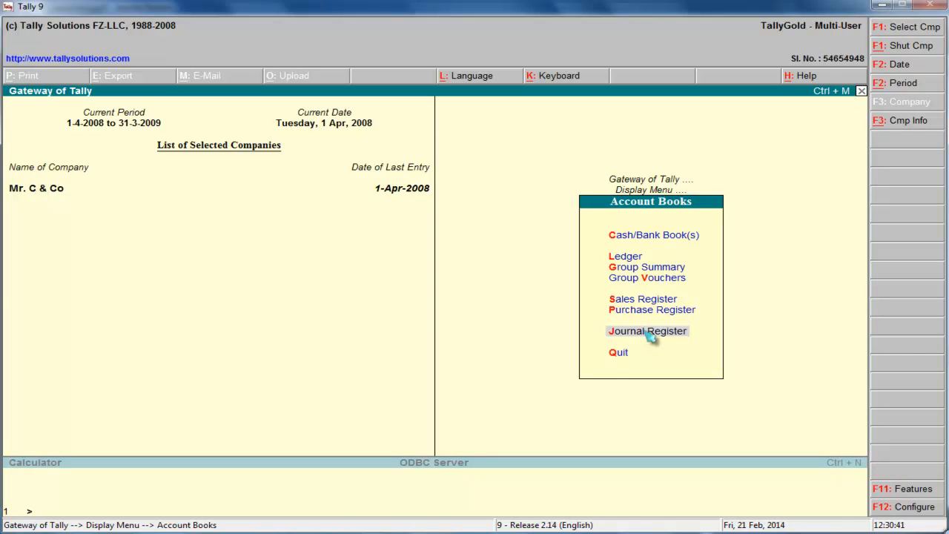
pyautogui.click(647, 333)
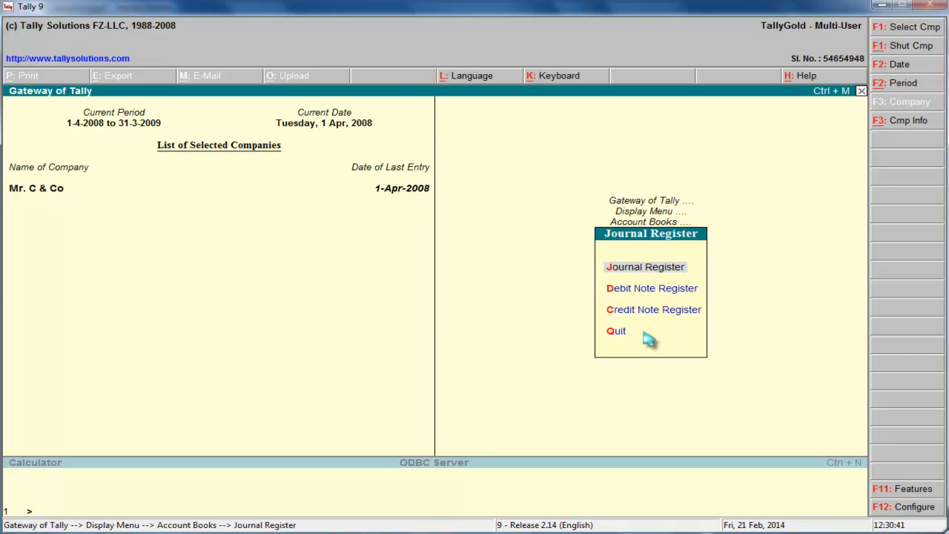
pyautogui.click(649, 271)
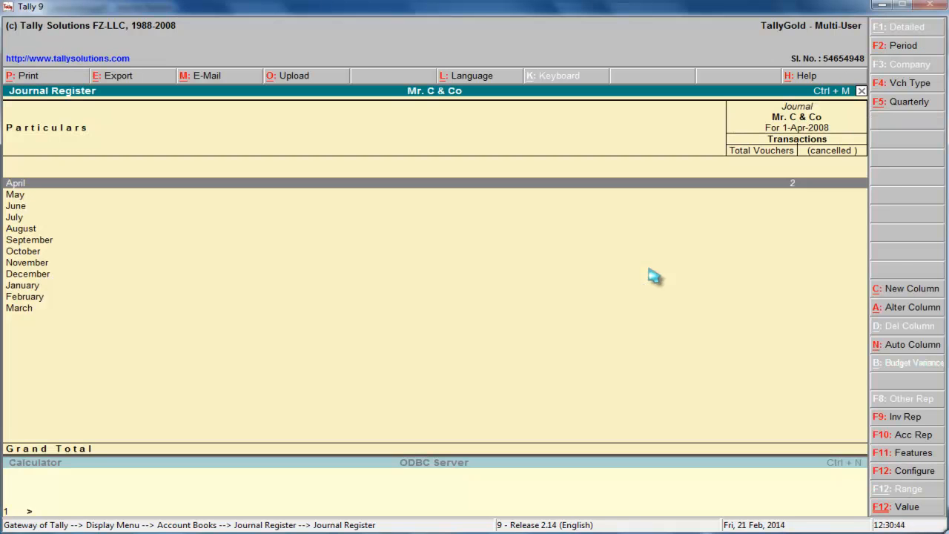
pyautogui.click(793, 185)
pyautogui.hotkey('alt', 'F1')
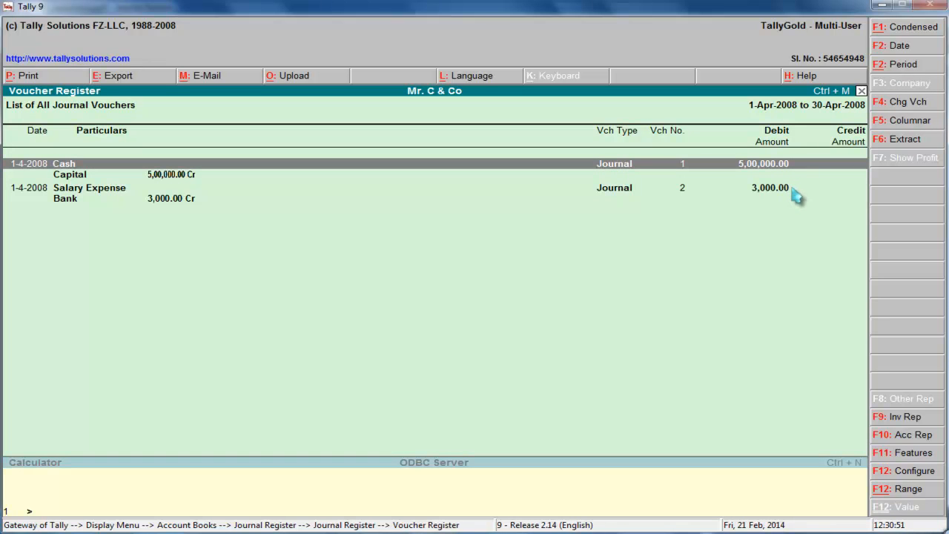
pyautogui.press('Escape')
pyautogui.press('Escape')
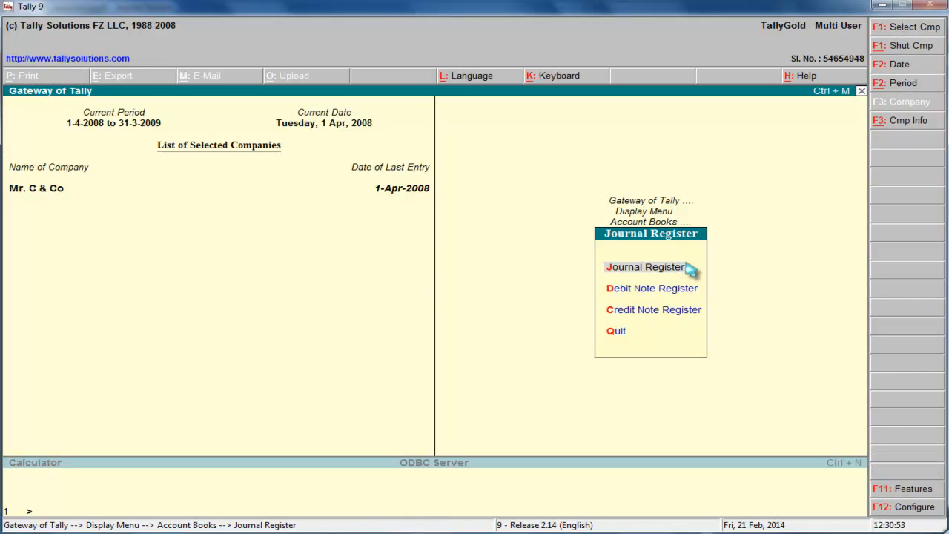
# Step: View the April vouchers in the Debit Note Register, and return to the list of journal registers
pyautogui.click(627, 296)
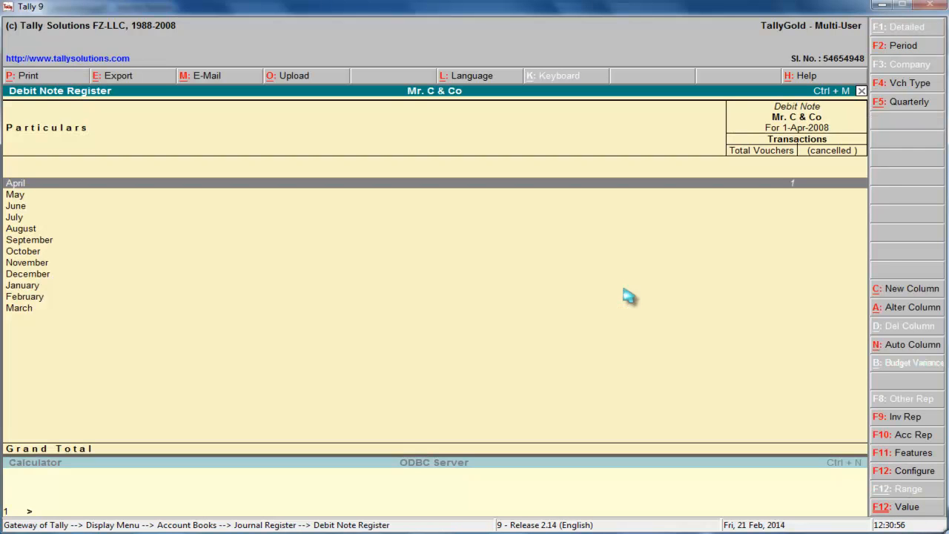
pyautogui.click(789, 189)
pyautogui.press('Escape')
pyautogui.press('Escape')
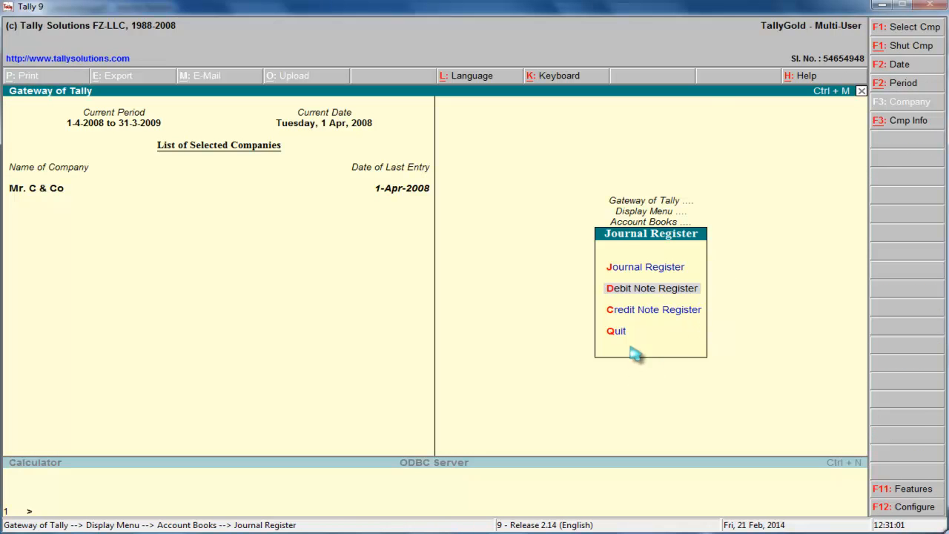
# Step: View the monthly summary of the Credit Note Register, and go back to the Gateway of Tally
pyautogui.click(645, 315)
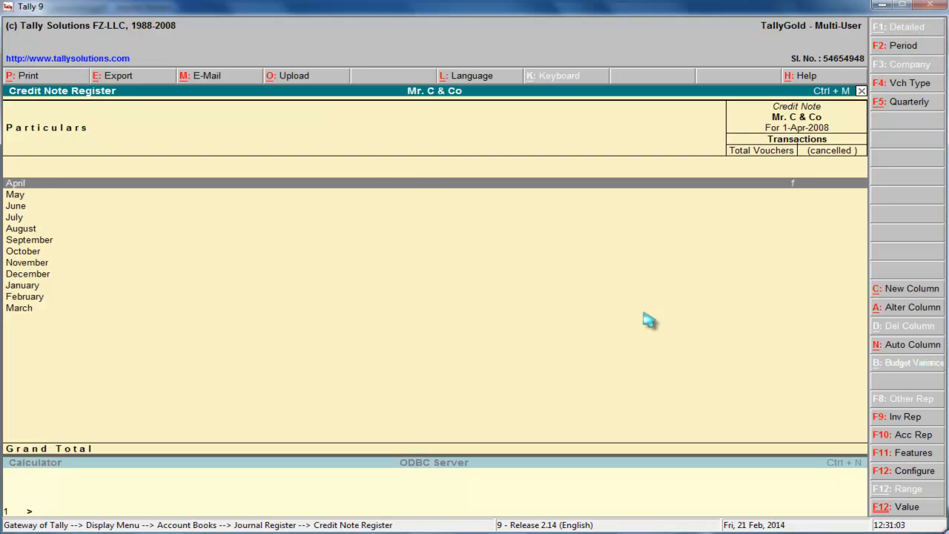
pyautogui.press('Escape')
pyautogui.press('Escape')
pyautogui.press('Escape')
pyautogui.press('Escape')
pyautogui.press('Escape')
pyautogui.press('Escape')
pyautogui.press('Escape')
pyautogui.press('Escape')
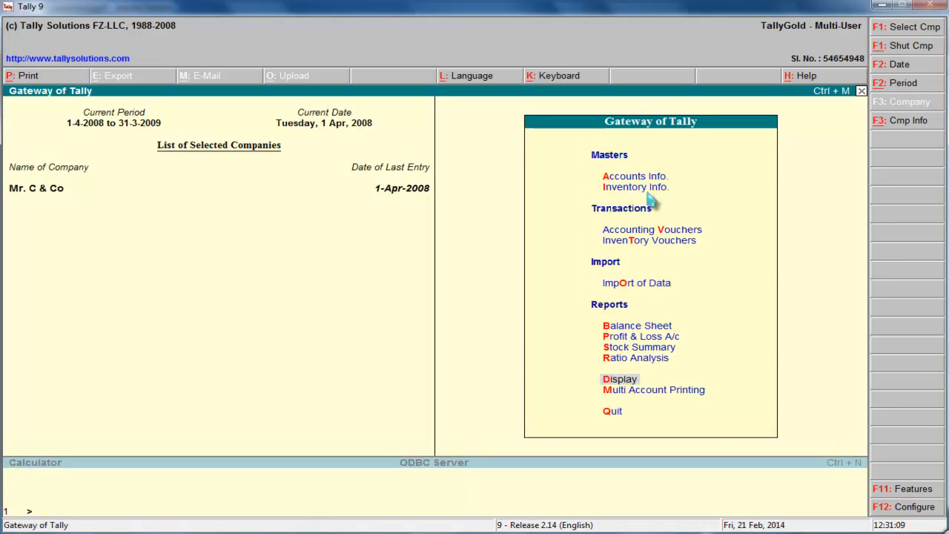
# Step: Minimize the Tally window and the accounts questions PDF to show the desktop
pyautogui.click(882, 6)
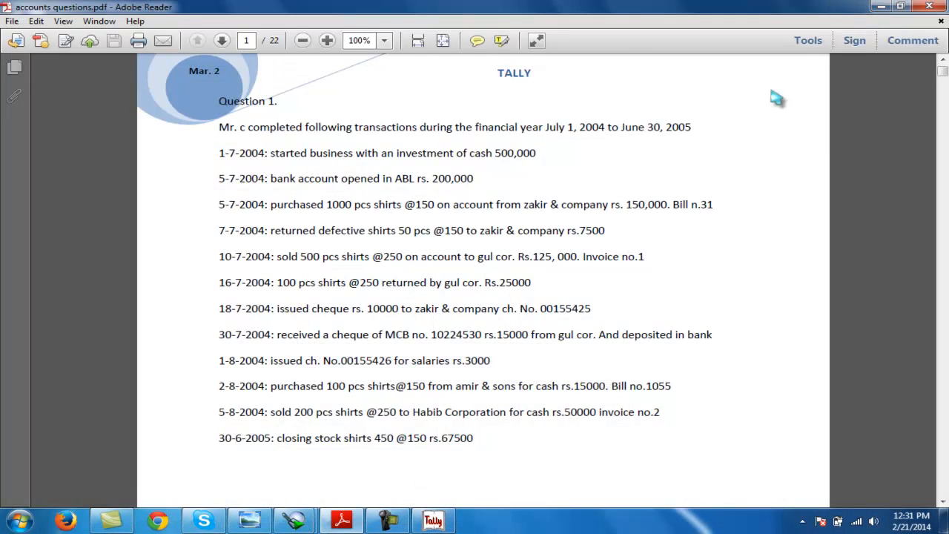
pyautogui.click(882, 5)
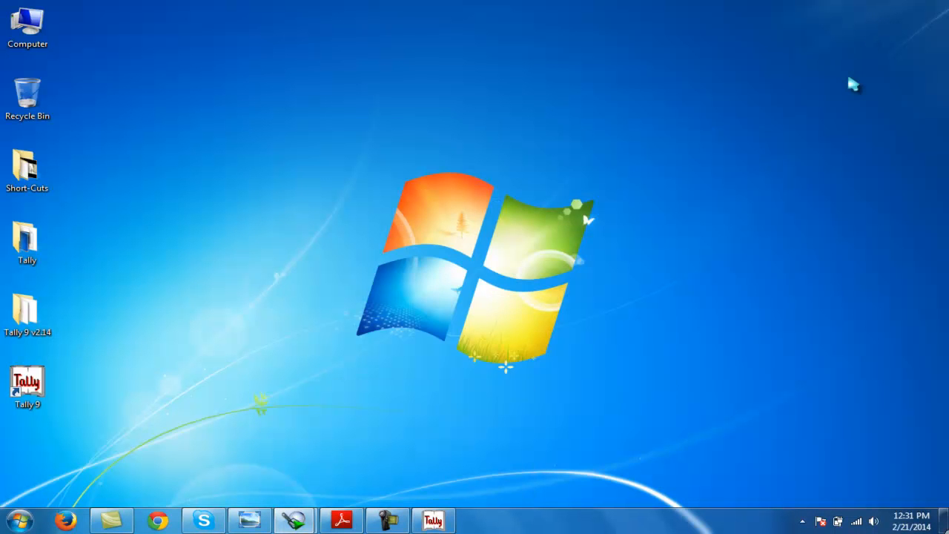